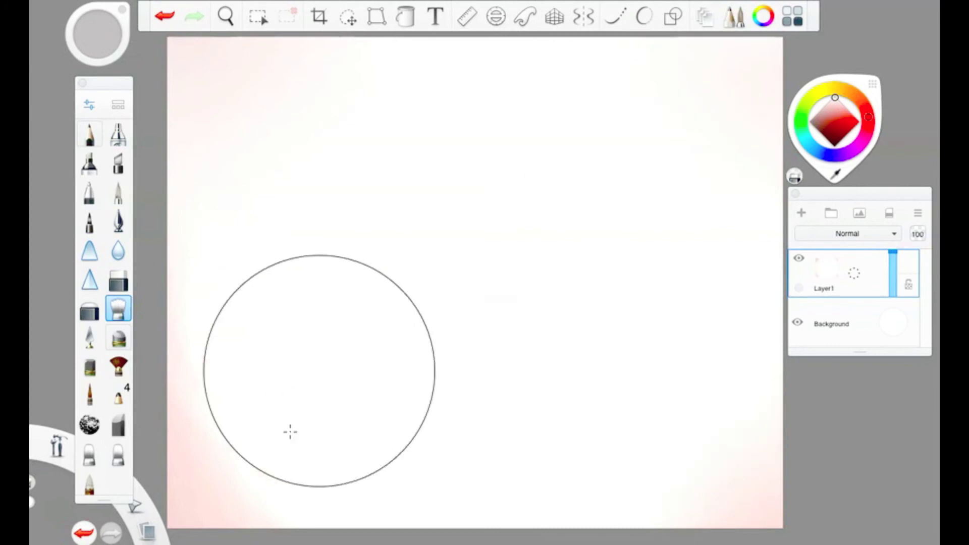
Step: Set the brush colour to black
{"action": "left_click", "coordinate": [118, 104]}
{"action": "left_click", "coordinate": [834, 147]}
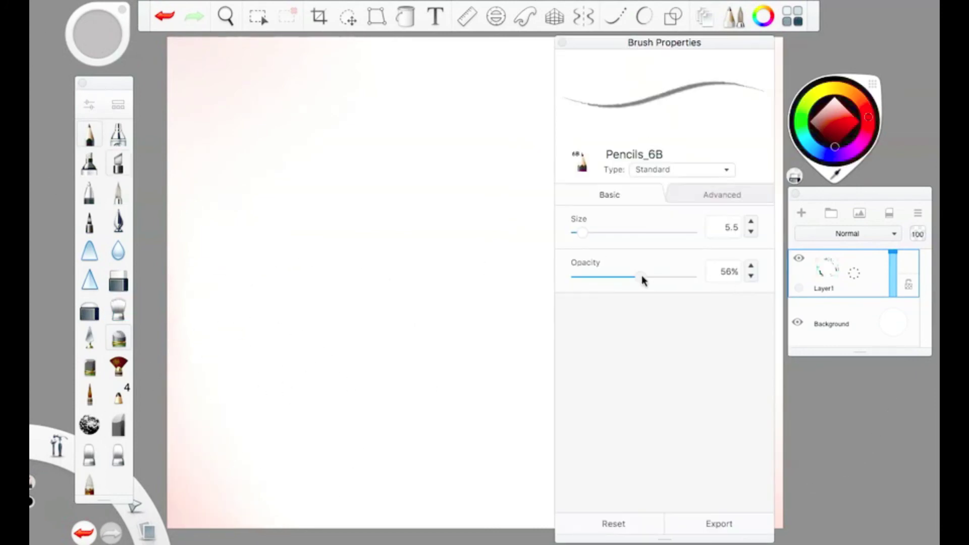
{"action": "mouse_move", "coordinate": [466, 275]}
{"action": "left_mouse_down"}
{"action": "mouse_move", "coordinate": [406, 232]}
{"action": "mouse_move", "coordinate": [398, 358]}
{"action": "left_mouse_up"}
{"action": "left_click_drag", "start_coordinate": [364, 323], "coordinate": [464, 388]}
{"action": "left_click", "coordinate": [165, 16]}
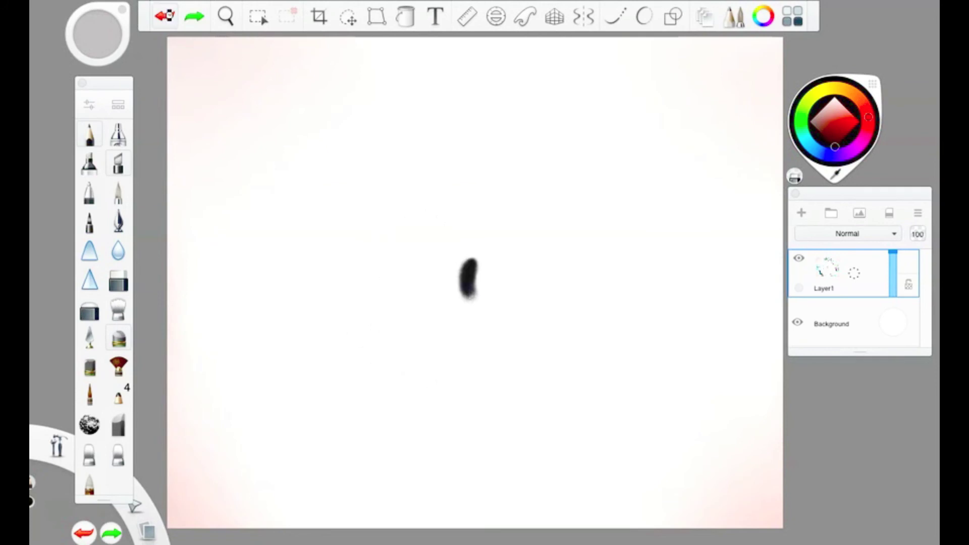
{"action": "left_click", "coordinate": [165, 15]}
Step: Set up the Soft Pastel brush with 88% flow and a low dilution, trying it out on the canvas
{"action": "left_click", "coordinate": [89, 367]}
{"action": "left_click_drag", "start_coordinate": [632, 285], "coordinate": [681, 278]}
{"action": "left_click", "coordinate": [582, 404]}
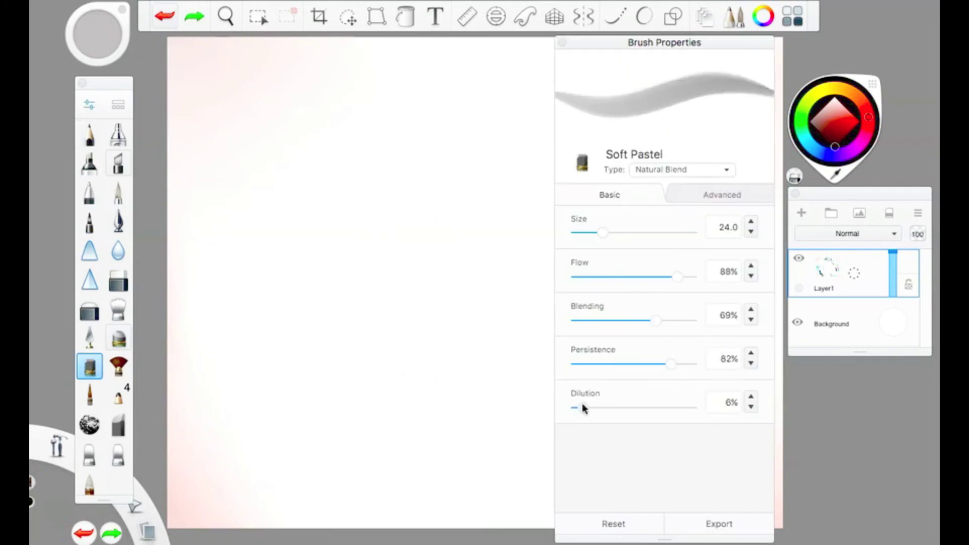
{"action": "mouse_move", "coordinate": [439, 212]}
{"action": "left_mouse_down"}
{"action": "mouse_move", "coordinate": [485, 283]}
{"action": "mouse_move", "coordinate": [469, 273]}
{"action": "left_mouse_up"}
{"action": "key", "text": "ctrl+z"}
{"action": "left_click", "coordinate": [89, 105]}
{"action": "left_click", "coordinate": [595, 410]}
Step: Paint a solid black rounded head shape in the upper middle of the canvas with Soft Pastel
{"action": "mouse_move", "coordinate": [429, 202]}
{"action": "left_mouse_down"}
{"action": "mouse_move", "coordinate": [439, 288]}
{"action": "mouse_move", "coordinate": [517, 257]}
{"action": "mouse_move", "coordinate": [508, 317]}
{"action": "mouse_move", "coordinate": [419, 166]}
{"action": "left_mouse_up"}
{"action": "left_click", "coordinate": [89, 104]}
{"action": "left_click", "coordinate": [504, 176]}
{"action": "mouse_move", "coordinate": [520, 166]}
{"action": "left_mouse_down"}
{"action": "mouse_move", "coordinate": [398, 227]}
{"action": "mouse_move", "coordinate": [429, 318]}
{"action": "mouse_move", "coordinate": [525, 156]}
{"action": "mouse_move", "coordinate": [505, 338]}
{"action": "mouse_move", "coordinate": [429, 164]}
{"action": "mouse_move", "coordinate": [415, 284]}
{"action": "left_mouse_up"}
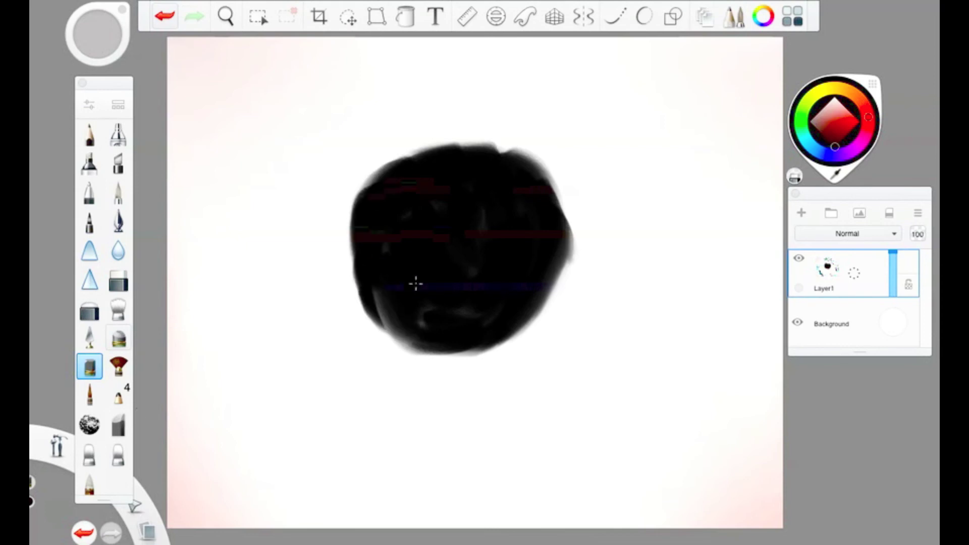
Step: Look through the JPH Brush Set in the brush library and choose the Small Rigger from the Basic set
{"action": "left_click", "coordinate": [117, 106]}
{"action": "key", "text": "ctrl+z"}
{"action": "scroll", "coordinate": [616, 472], "scroll_direction": "down", "scroll_amount": 5}
{"action": "scroll", "coordinate": [649, 447], "scroll_direction": "up", "scroll_amount": 5}
{"action": "left_click", "coordinate": [635, 464]}
{"action": "left_click", "coordinate": [567, 406]}
{"action": "left_click", "coordinate": [535, 464]}
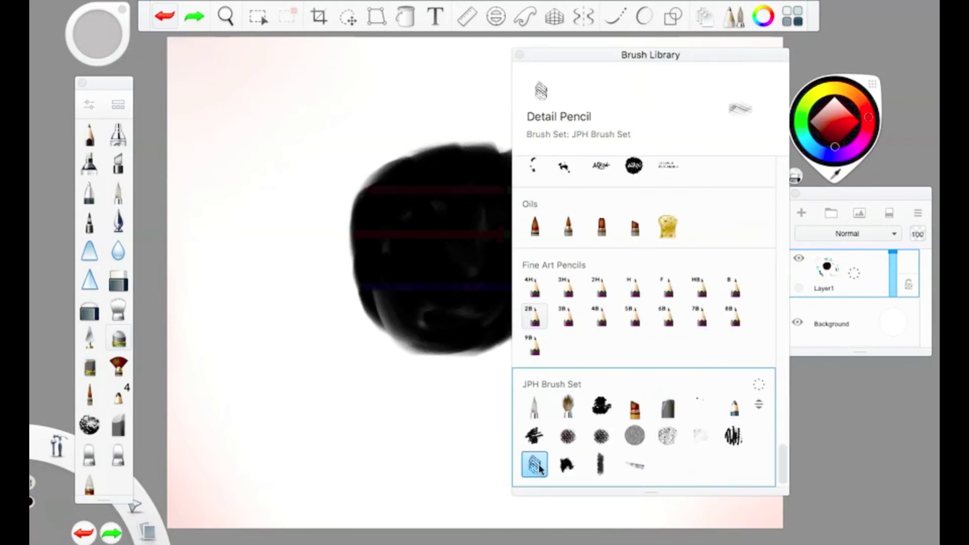
{"action": "left_click", "coordinate": [634, 406]}
{"action": "scroll", "coordinate": [642, 432], "scroll_direction": "up", "scroll_amount": 10}
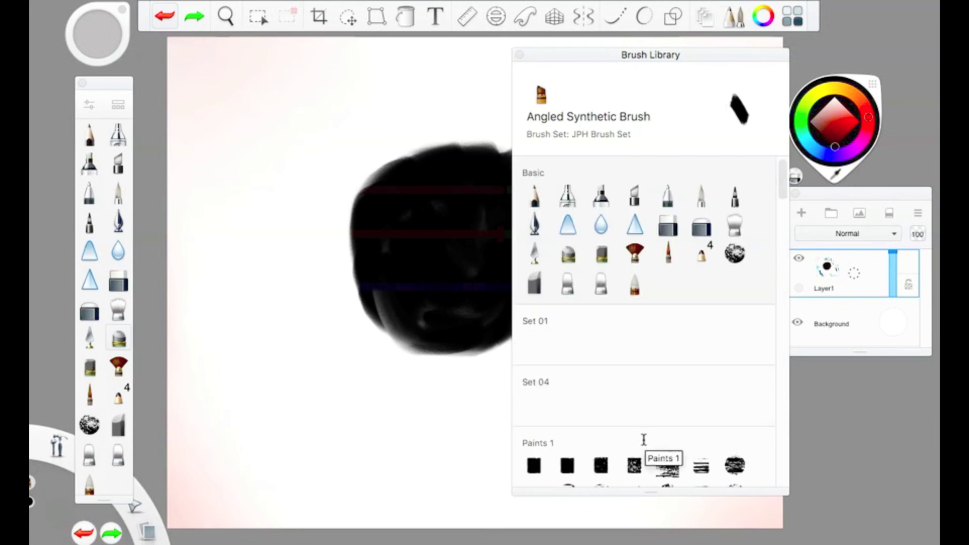
{"action": "double_click", "coordinate": [669, 253]}
{"action": "left_click", "coordinate": [525, 207]}
Step: Paint black shoulder lines curving outward and upward from beneath the head on both sides, undoing the surplus stroke at the left shoulder
{"action": "left_click_drag", "start_coordinate": [396, 337], "coordinate": [267, 290]}
{"action": "left_click_drag", "start_coordinate": [633, 281], "coordinate": [441, 353]}
{"action": "left_click_drag", "start_coordinate": [581, 303], "coordinate": [698, 357]}
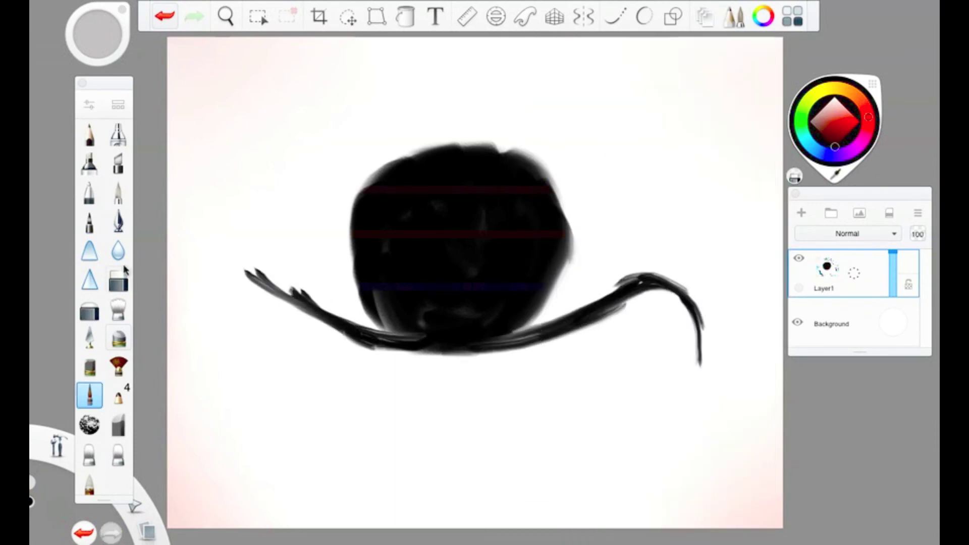
{"action": "left_click_drag", "start_coordinate": [318, 305], "coordinate": [214, 319]}
{"action": "left_click", "coordinate": [89, 105]}
{"action": "left_click", "coordinate": [164, 16]}
Step: Paint the outer contours of both arms, curving down from the shoulder tips towards the lower part of the canvas
{"action": "mouse_move", "coordinate": [245, 272]}
{"action": "left_mouse_down"}
{"action": "mouse_move", "coordinate": [217, 384]}
{"action": "mouse_move", "coordinate": [225, 418]}
{"action": "mouse_move", "coordinate": [295, 497]}
{"action": "left_mouse_up"}
{"action": "mouse_move", "coordinate": [626, 282]}
{"action": "left_mouse_down"}
{"action": "mouse_move", "coordinate": [706, 403]}
{"action": "mouse_move", "coordinate": [683, 444]}
{"action": "mouse_move", "coordinate": [634, 487]}
{"action": "left_mouse_up"}
{"action": "left_click", "coordinate": [170, 27]}
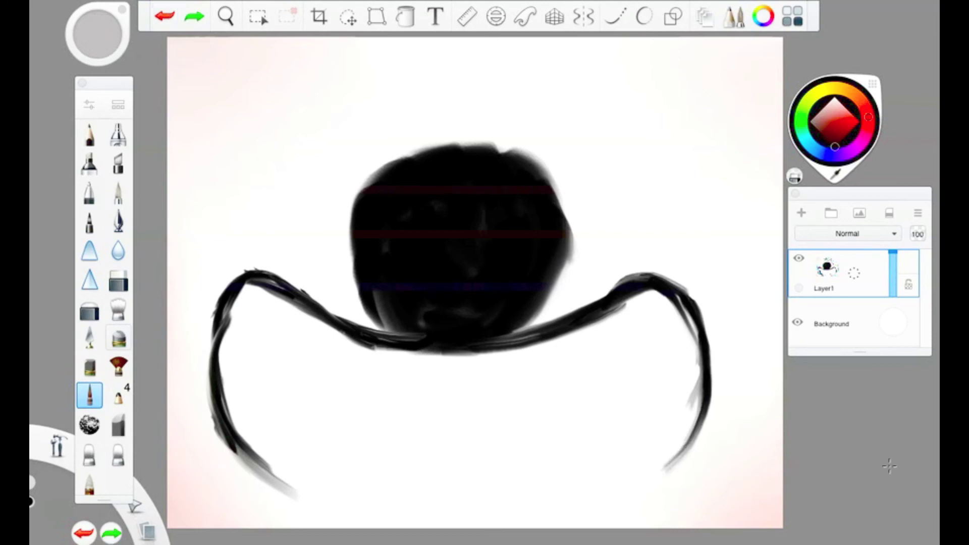
{"action": "left_click_drag", "start_coordinate": [704, 406], "coordinate": [643, 488]}
{"action": "left_click_drag", "start_coordinate": [222, 303], "coordinate": [222, 449]}
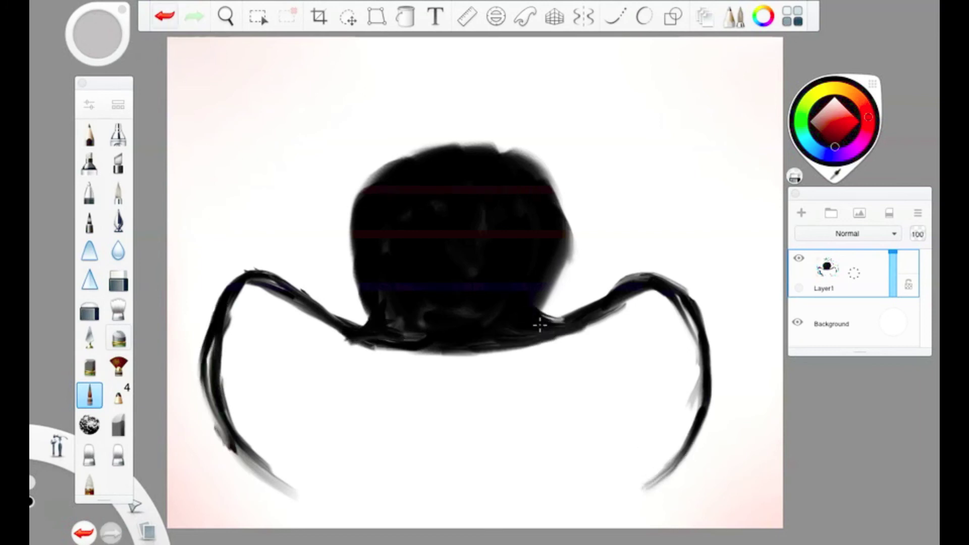
Step: Enlarge the black head with Soft Pastel and erase its edges into a rounded shape that narrows to the neck
{"action": "left_click", "coordinate": [90, 367]}
{"action": "mouse_move", "coordinate": [374, 151]}
{"action": "left_mouse_down"}
{"action": "mouse_move", "coordinate": [389, 194]}
{"action": "mouse_move", "coordinate": [464, 123]}
{"action": "mouse_move", "coordinate": [559, 252]}
{"action": "mouse_move", "coordinate": [372, 290]}
{"action": "mouse_move", "coordinate": [399, 323]}
{"action": "left_mouse_up"}
{"action": "left_click", "coordinate": [89, 309]}
{"action": "mouse_move", "coordinate": [431, 122]}
{"action": "left_mouse_down"}
{"action": "mouse_move", "coordinate": [374, 155]}
{"action": "mouse_move", "coordinate": [525, 123]}
{"action": "mouse_move", "coordinate": [545, 142]}
{"action": "left_mouse_up"}
{"action": "key", "text": "ctrl+b"}
{"action": "key", "text": "ctrl+b"}
{"action": "left_click_drag", "start_coordinate": [419, 141], "coordinate": [507, 120]}
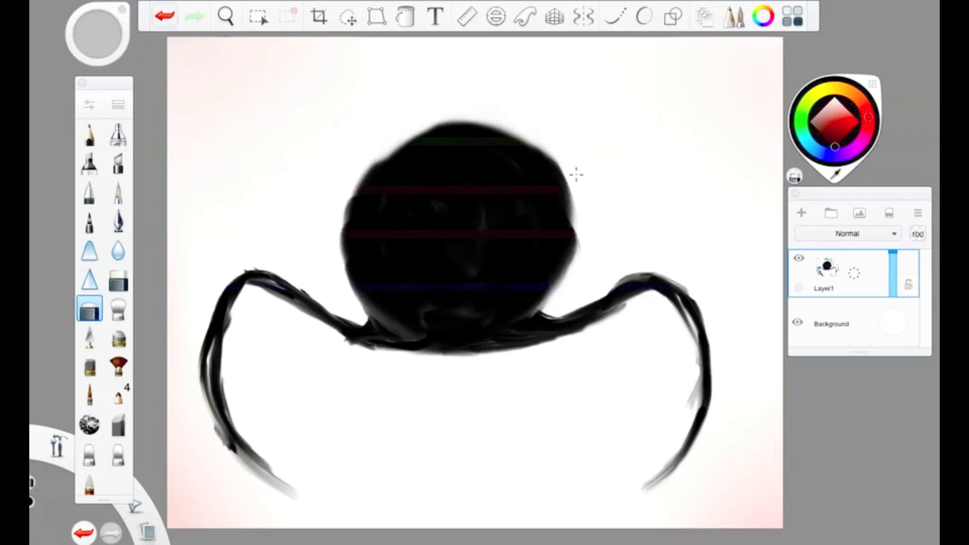
{"action": "left_click_drag", "start_coordinate": [363, 169], "coordinate": [368, 311]}
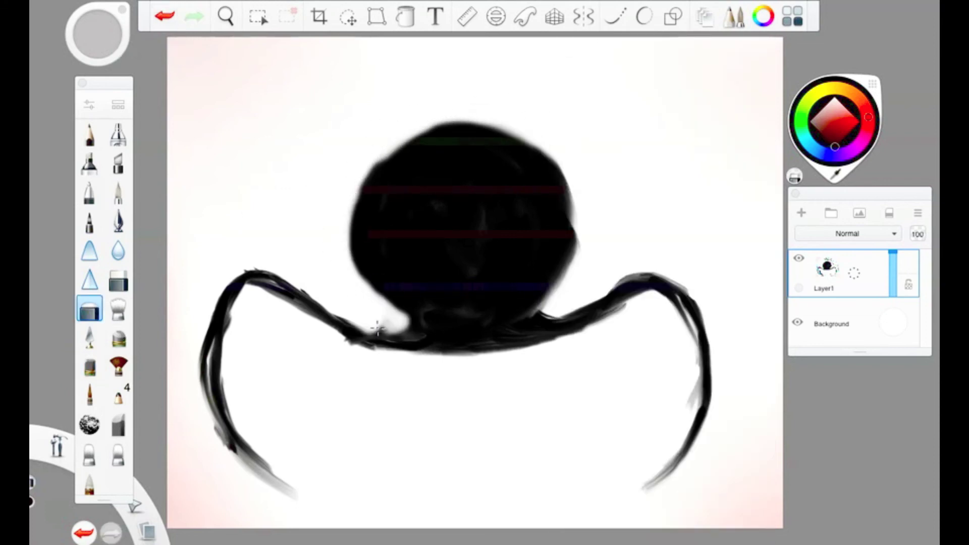
{"action": "mouse_move", "coordinate": [565, 243]}
{"action": "left_mouse_down"}
{"action": "mouse_move", "coordinate": [551, 277]}
{"action": "mouse_move", "coordinate": [627, 275]}
{"action": "mouse_move", "coordinate": [647, 251]}
{"action": "left_mouse_up"}
Step: Paint the inner contours of both arms with the Small Rigger, joining them to the outer arm lines at the tips
{"action": "left_click", "coordinate": [89, 395]}
{"action": "left_click_drag", "start_coordinate": [222, 410], "coordinate": [343, 503]}
{"action": "key", "text": "ctrl+z"}
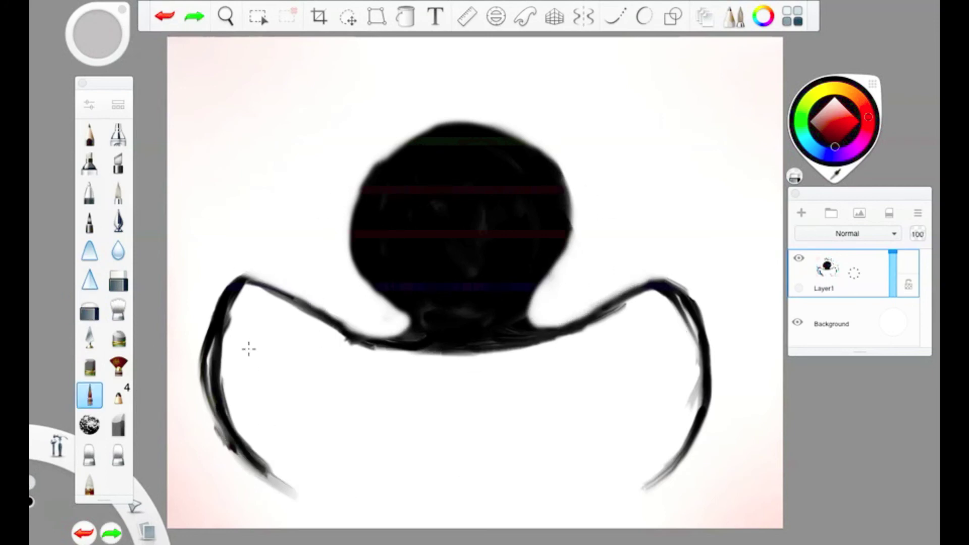
{"action": "left_click_drag", "start_coordinate": [245, 343], "coordinate": [293, 497]}
{"action": "left_click_drag", "start_coordinate": [676, 345], "coordinate": [617, 500]}
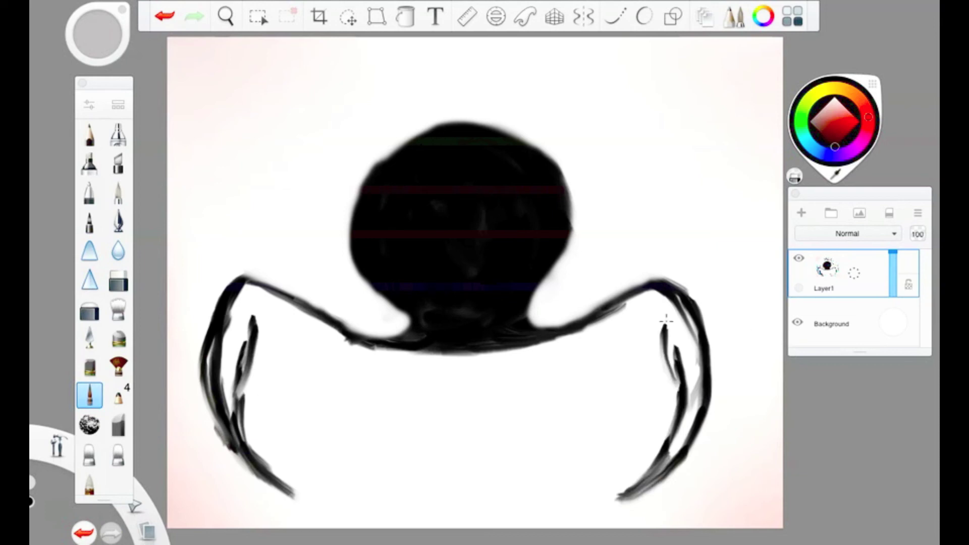
Step: Paint the underside outline of the shoulders, leading down into a hooked tail shape at the lower centre
{"action": "left_click_drag", "start_coordinate": [247, 334], "coordinate": [363, 384]}
{"action": "left_click_drag", "start_coordinate": [248, 348], "coordinate": [447, 391]}
{"action": "left_click", "coordinate": [165, 16]}
{"action": "left_click", "coordinate": [89, 104]}
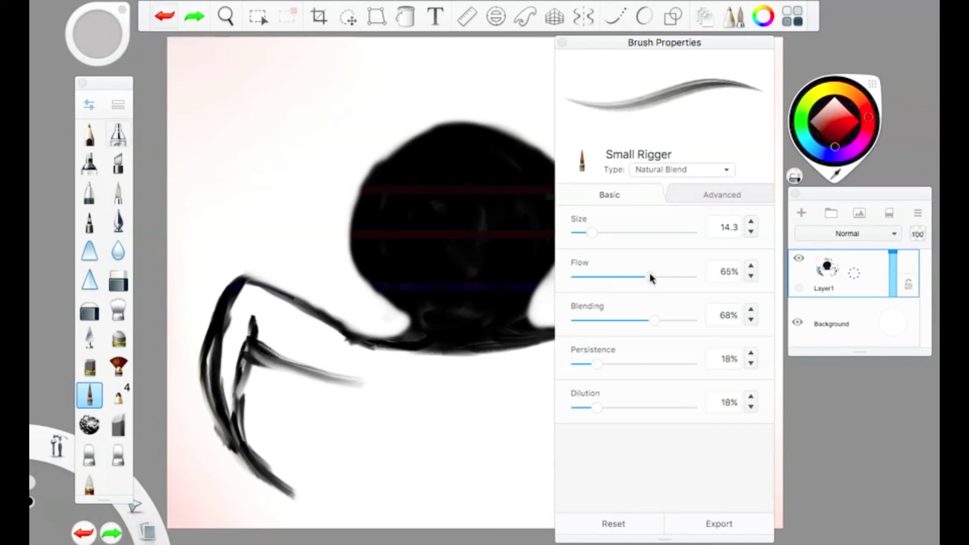
{"action": "left_click", "coordinate": [411, 378]}
{"action": "mouse_move", "coordinate": [353, 378]}
{"action": "left_mouse_down"}
{"action": "mouse_move", "coordinate": [419, 380]}
{"action": "mouse_move", "coordinate": [440, 478]}
{"action": "left_mouse_up"}
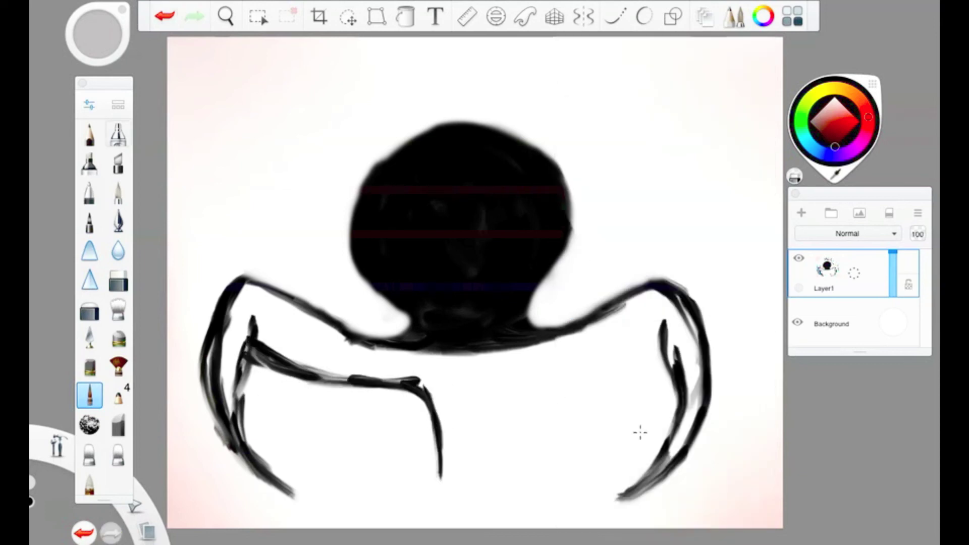
{"action": "mouse_move", "coordinate": [647, 359]}
{"action": "left_mouse_down"}
{"action": "mouse_move", "coordinate": [474, 472]}
{"action": "mouse_move", "coordinate": [545, 449]}
{"action": "mouse_move", "coordinate": [584, 418]}
{"action": "left_mouse_up"}
Step: Reinforce the black contours of the head, the neck, the left shoulder and the body's left underside
{"action": "left_click_drag", "start_coordinate": [384, 168], "coordinate": [356, 263]}
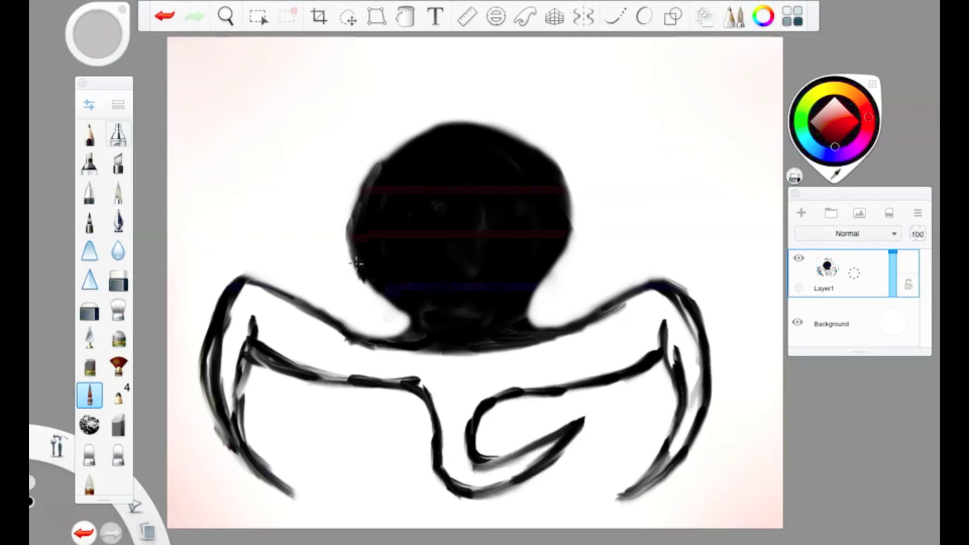
{"action": "left_click_drag", "start_coordinate": [243, 275], "coordinate": [421, 336]}
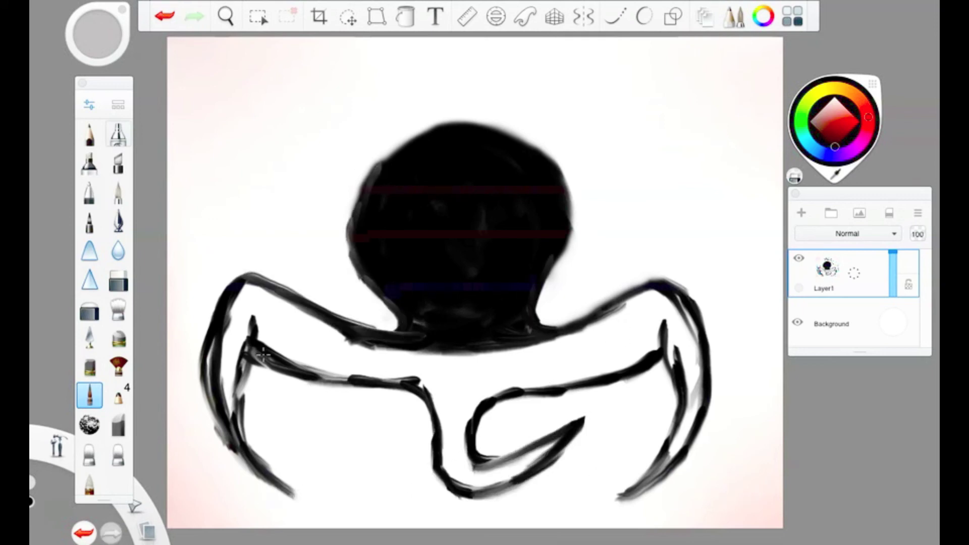
{"action": "left_click_drag", "start_coordinate": [250, 348], "coordinate": [428, 412]}
Step: Add small humps behind both shoulders and thin legs hanging beneath the body, and extend the right arm's contour
{"action": "left_click", "coordinate": [89, 105]}
{"action": "left_click", "coordinate": [387, 303]}
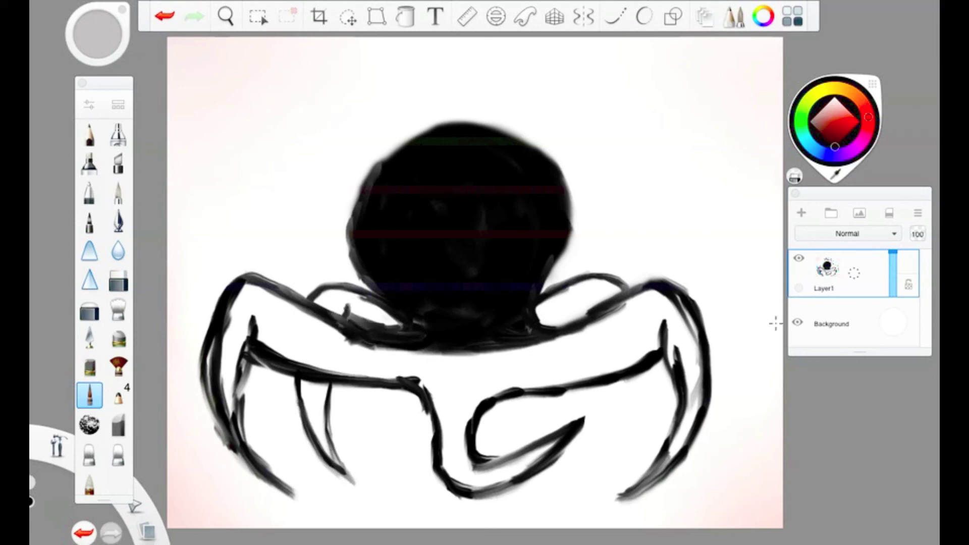
{"action": "left_click_drag", "start_coordinate": [689, 338], "coordinate": [598, 502]}
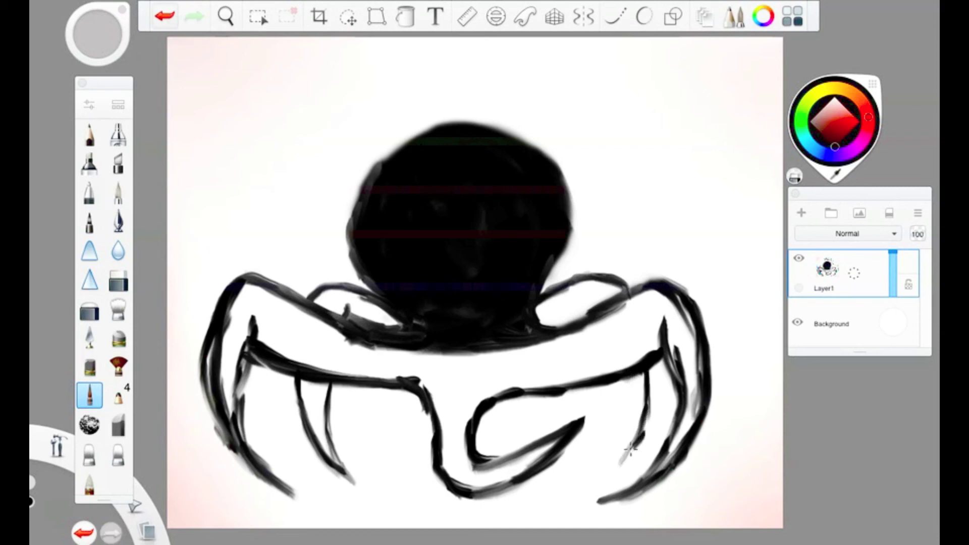
Step: Clear the black fill from inside the head and neck so that only the contour lines are left
{"action": "left_click", "coordinate": [111, 47]}
{"action": "mouse_move", "coordinate": [403, 162]}
{"action": "left_mouse_down"}
{"action": "mouse_move", "coordinate": [508, 189]}
{"action": "mouse_move", "coordinate": [467, 287]}
{"action": "mouse_move", "coordinate": [409, 265]}
{"action": "mouse_move", "coordinate": [418, 335]}
{"action": "mouse_move", "coordinate": [398, 276]}
{"action": "mouse_move", "coordinate": [529, 349]}
{"action": "left_mouse_up"}
{"action": "left_click", "coordinate": [90, 367]}
{"action": "left_click_drag", "start_coordinate": [502, 315], "coordinate": [396, 357]}
{"action": "left_click", "coordinate": [160, 23]}
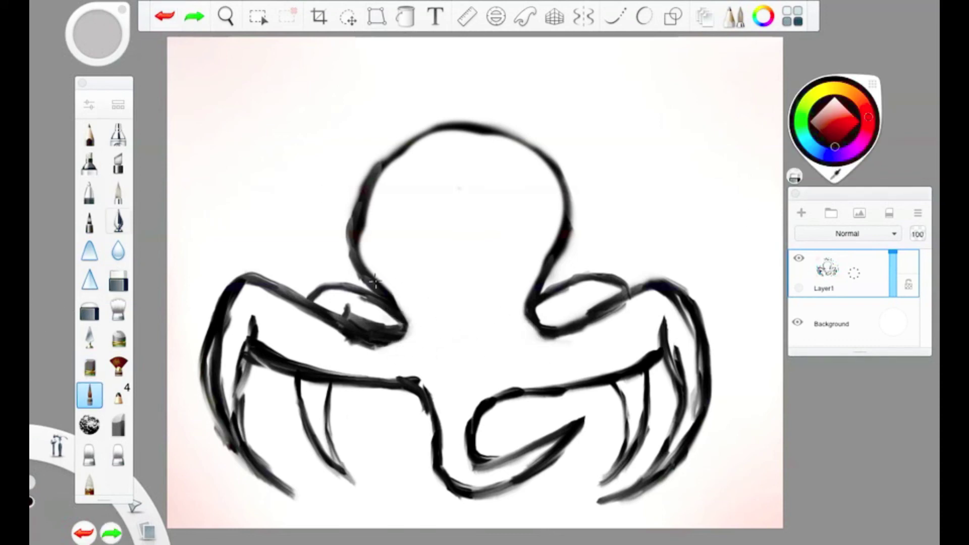
Step: Extend the neck lines inward and paint two large rounded eye contours inside the head
{"action": "left_click_drag", "start_coordinate": [384, 290], "coordinate": [465, 344]}
{"action": "left_click_drag", "start_coordinate": [548, 262], "coordinate": [502, 312]}
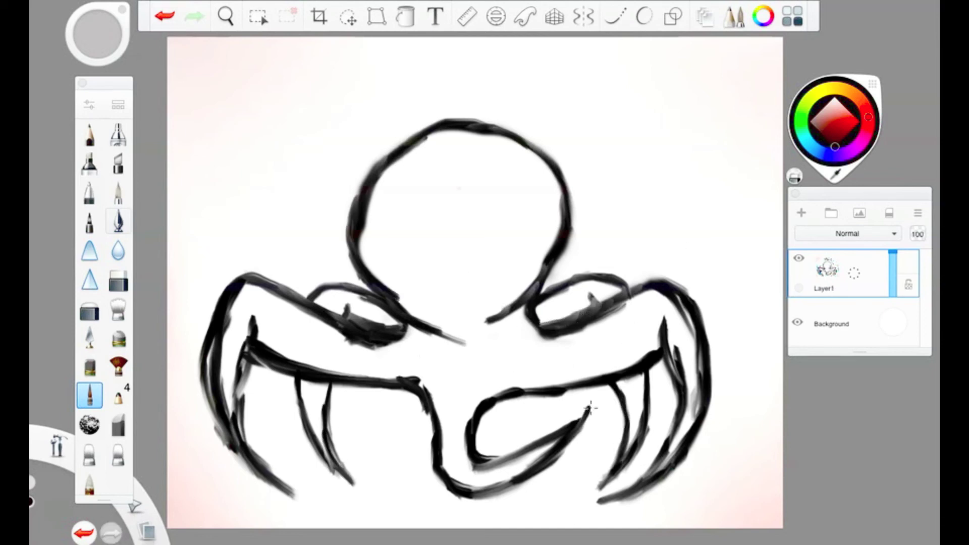
{"action": "key", "text": "ctrl+z"}
{"action": "left_click_drag", "start_coordinate": [559, 177], "coordinate": [565, 220]}
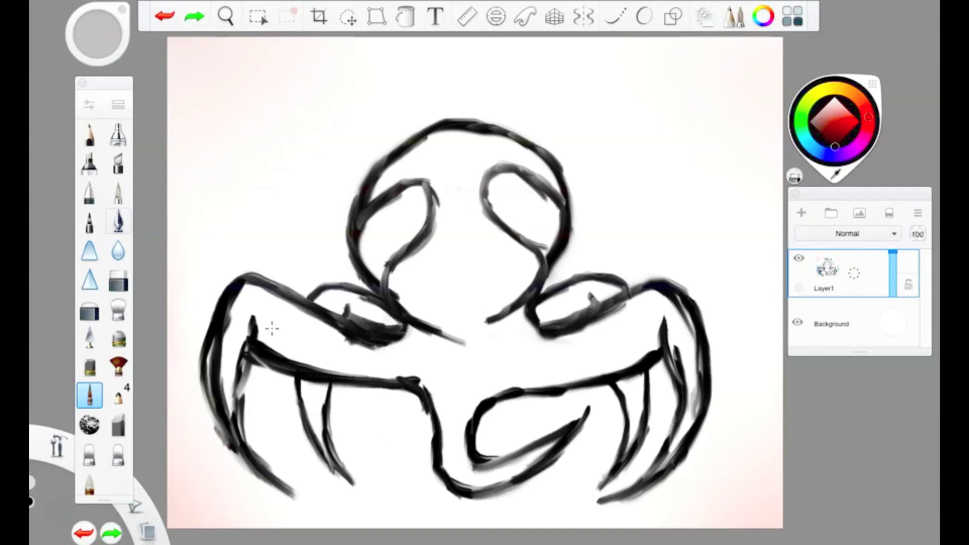
Step: Add thin curved legs outside both arms and outline the nose and the wide mouth on the face
{"action": "left_click_drag", "start_coordinate": [252, 344], "coordinate": [237, 466]}
{"action": "left_click_drag", "start_coordinate": [273, 474], "coordinate": [208, 353]}
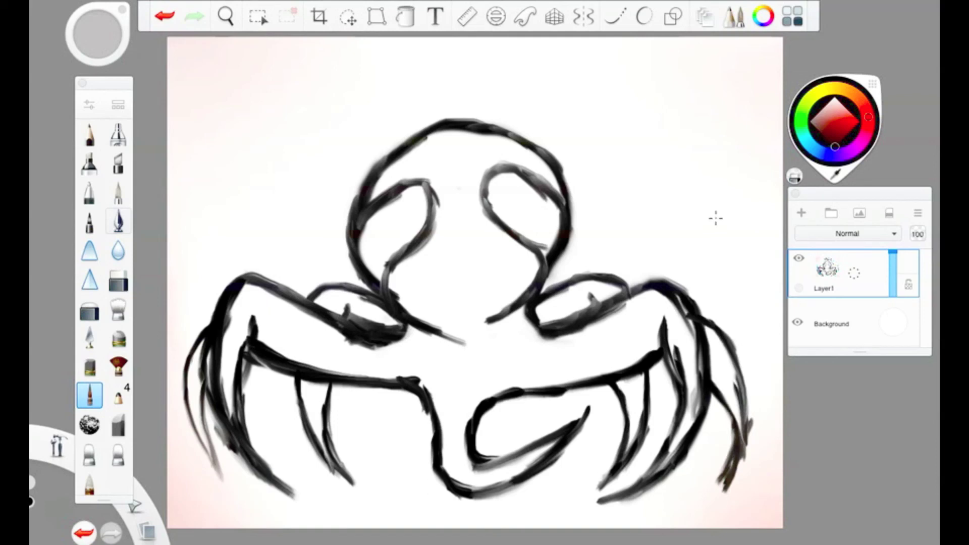
{"action": "key", "text": "ctrl+z"}
{"action": "left_click_drag", "start_coordinate": [177, 348], "coordinate": [222, 462]}
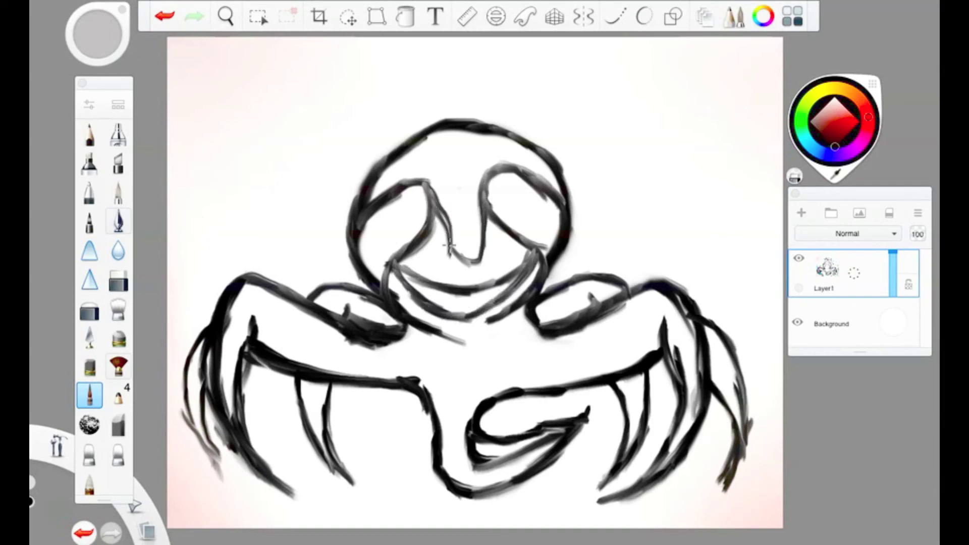
{"action": "left_click_drag", "start_coordinate": [554, 324], "coordinate": [672, 459]}
Step: Fill both shoulders and arms with bright red using Soft Pastel
{"action": "left_click", "coordinate": [89, 367]}
{"action": "left_click", "coordinate": [859, 120]}
{"action": "mouse_move", "coordinate": [663, 313]}
{"action": "left_mouse_down"}
{"action": "mouse_move", "coordinate": [671, 363]}
{"action": "mouse_move", "coordinate": [655, 469]}
{"action": "mouse_move", "coordinate": [616, 313]}
{"action": "mouse_move", "coordinate": [555, 348]}
{"action": "mouse_move", "coordinate": [656, 323]}
{"action": "mouse_move", "coordinate": [507, 376]}
{"action": "left_mouse_up"}
{"action": "mouse_move", "coordinate": [235, 318]}
{"action": "left_mouse_down"}
{"action": "mouse_move", "coordinate": [226, 378]}
{"action": "mouse_move", "coordinate": [235, 454]}
{"action": "mouse_move", "coordinate": [247, 294]}
{"action": "mouse_move", "coordinate": [435, 332]}
{"action": "mouse_move", "coordinate": [258, 354]}
{"action": "mouse_move", "coordinate": [383, 373]}
{"action": "mouse_move", "coordinate": [422, 362]}
{"action": "left_mouse_up"}
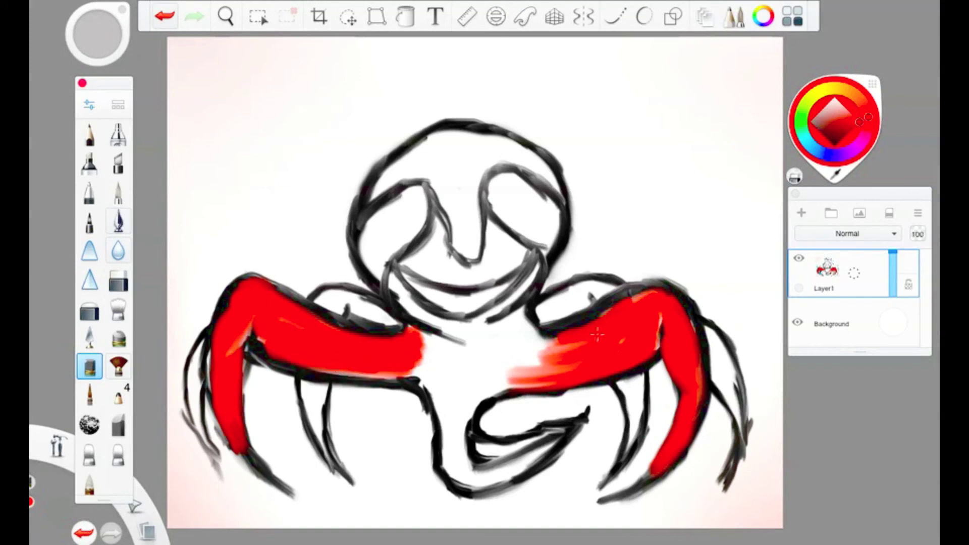
{"action": "left_click_drag", "start_coordinate": [622, 340], "coordinate": [588, 340]}
Step: Fill the chest between the shoulders and the hooked tail below it with the same bright red
{"action": "mouse_move", "coordinate": [428, 348]}
{"action": "left_mouse_down"}
{"action": "mouse_move", "coordinate": [472, 485]}
{"action": "mouse_move", "coordinate": [499, 477]}
{"action": "left_mouse_up"}
{"action": "mouse_move", "coordinate": [424, 338]}
{"action": "left_mouse_down"}
{"action": "mouse_move", "coordinate": [479, 386]}
{"action": "mouse_move", "coordinate": [555, 353]}
{"action": "left_mouse_up"}
{"action": "left_click", "coordinate": [83, 531]}
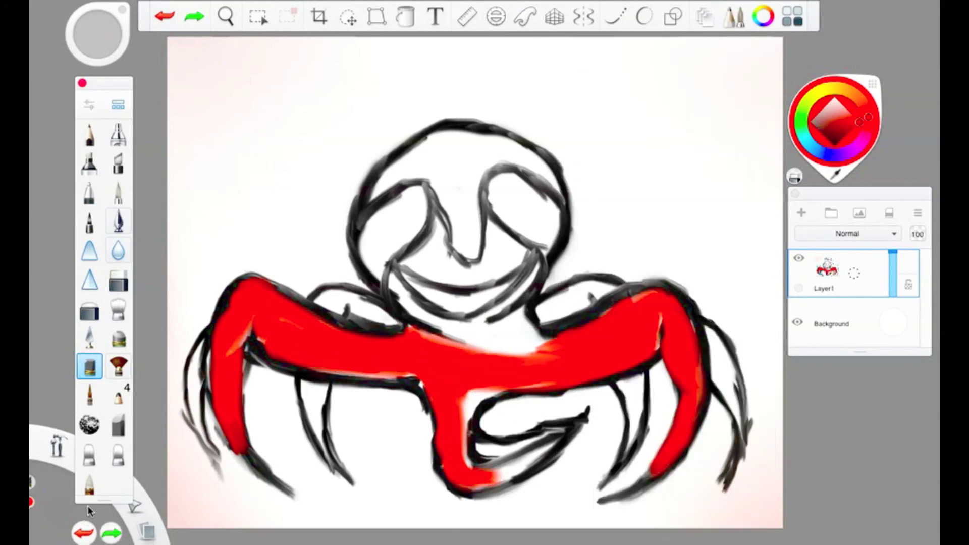
{"action": "key", "text": "ctrl+y"}
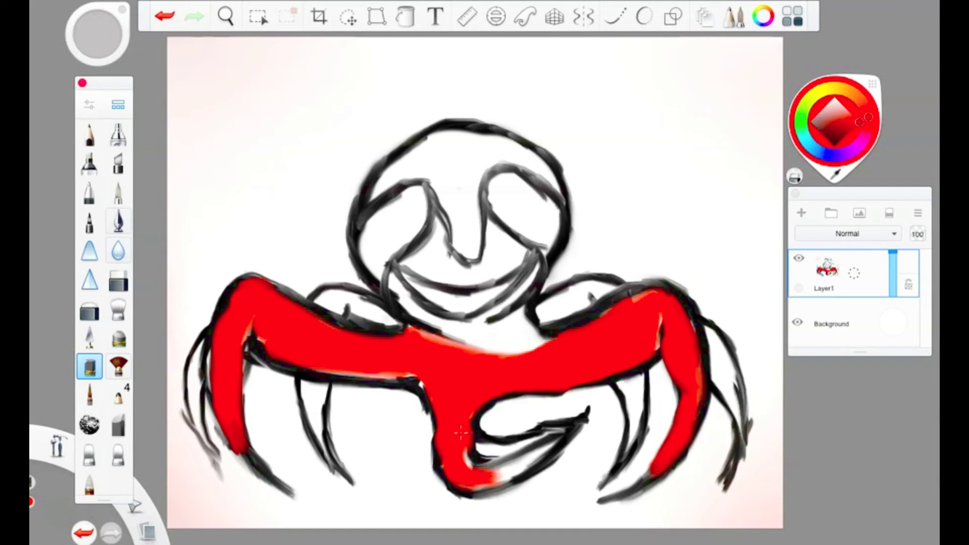
{"action": "left_click_drag", "start_coordinate": [468, 479], "coordinate": [510, 472]}
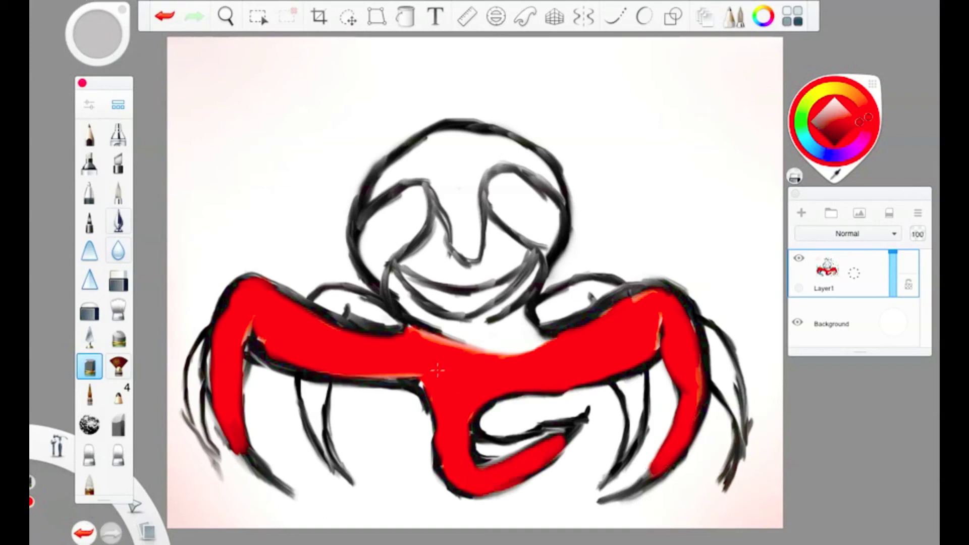
Step: Shade the shoulders and torso in a darker red and enlarge the Smudge Round Bristle Brush to blend the tones
{"action": "left_click_drag", "start_coordinate": [258, 315], "coordinate": [389, 367]}
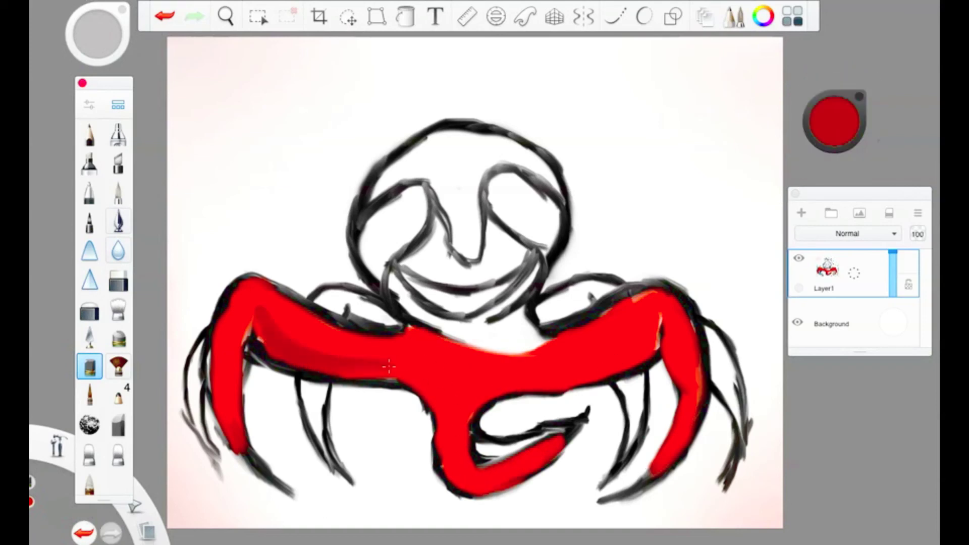
{"action": "key", "text": "ctrl+b"}
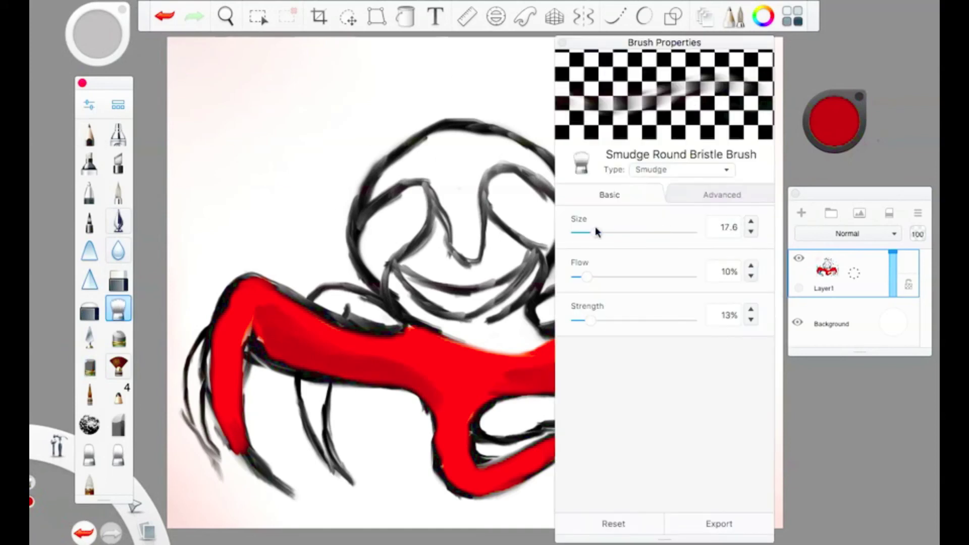
{"action": "left_click", "coordinate": [608, 232]}
{"action": "key", "text": "ctrl+b"}
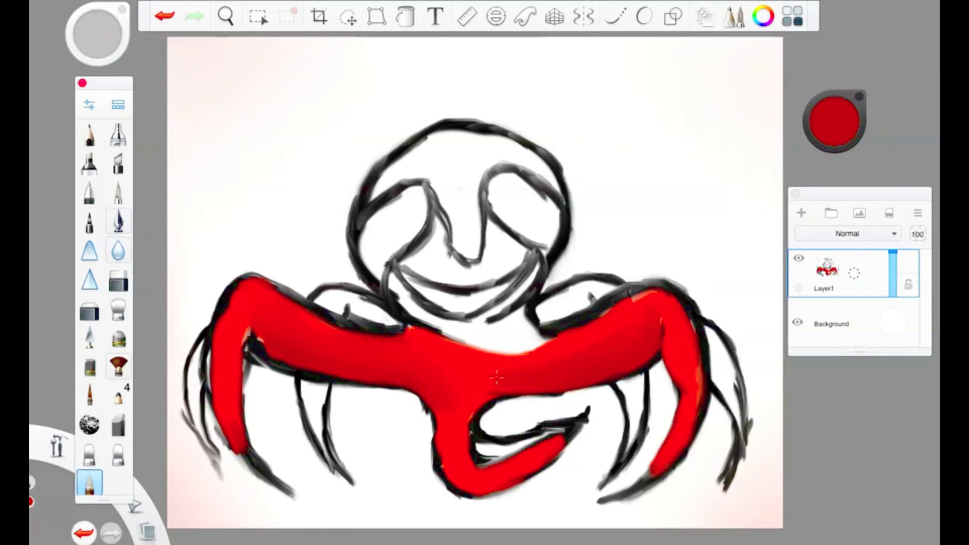
Step: Shade and blend the left arm in darker red, undoing the smear over its lower tip
{"action": "left_click", "coordinate": [89, 366]}
{"action": "left_click_drag", "start_coordinate": [232, 383], "coordinate": [283, 484]}
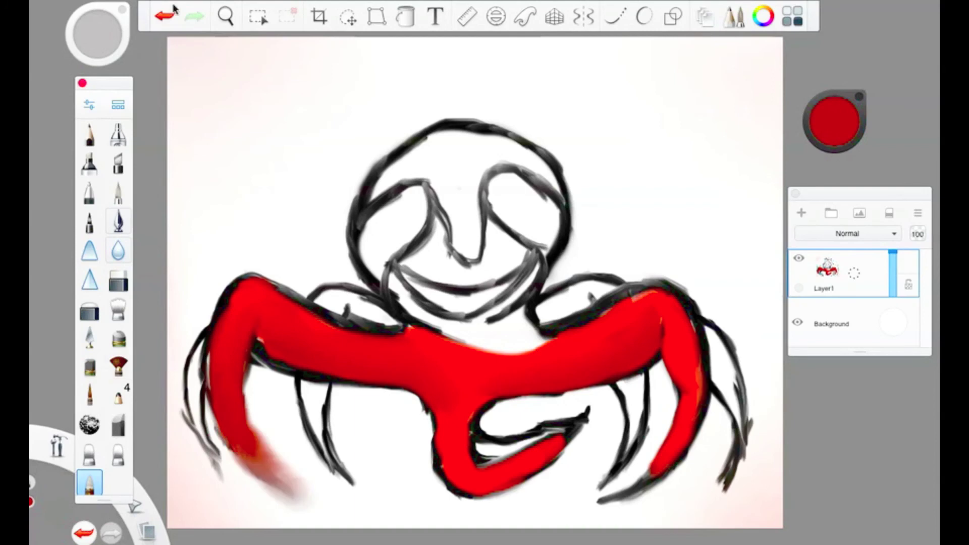
{"action": "key", "text": "ctrl+z"}
Step: Resize the Small Rigger and shade the right arm and the right shoulder's underside down to the tail in darker red
{"action": "left_click", "coordinate": [90, 395]}
{"action": "key", "text": "ctrl+b"}
{"action": "left_click_drag", "start_coordinate": [586, 228], "coordinate": [591, 232]}
{"action": "key", "text": "ctrl+b"}
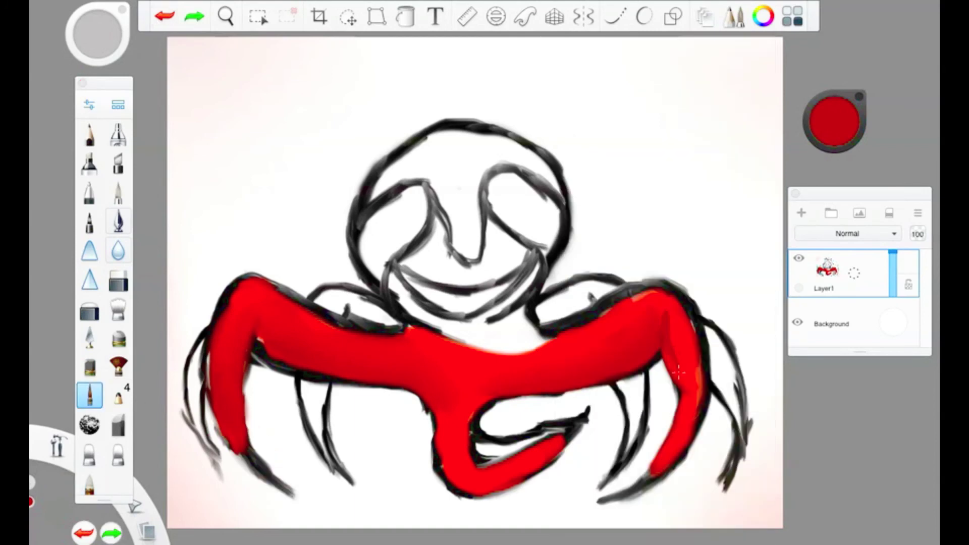
{"action": "left_click_drag", "start_coordinate": [701, 348], "coordinate": [666, 459]}
{"action": "mouse_move", "coordinate": [701, 325]}
{"action": "left_mouse_down"}
{"action": "mouse_move", "coordinate": [673, 388]}
{"action": "mouse_move", "coordinate": [666, 460]}
{"action": "left_mouse_up"}
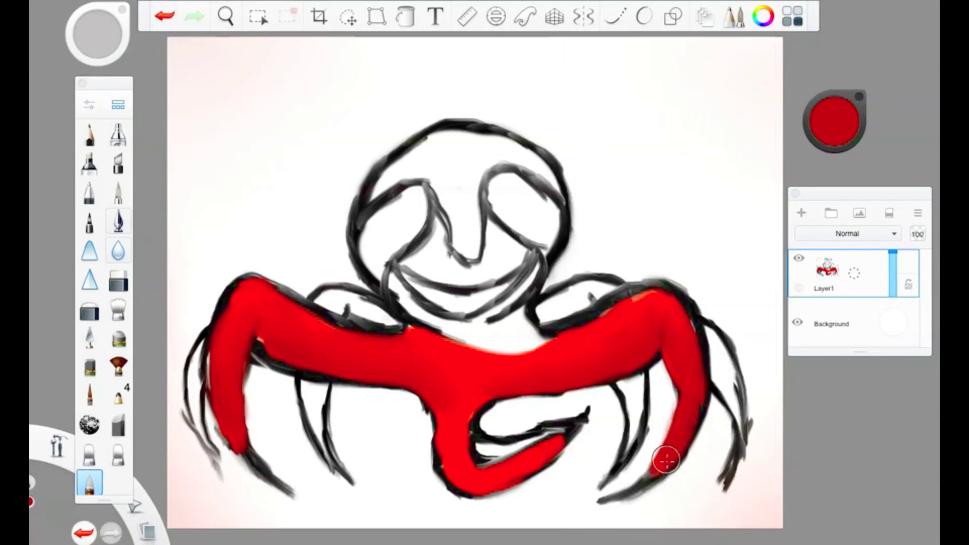
{"action": "left_click_drag", "start_coordinate": [618, 368], "coordinate": [462, 454]}
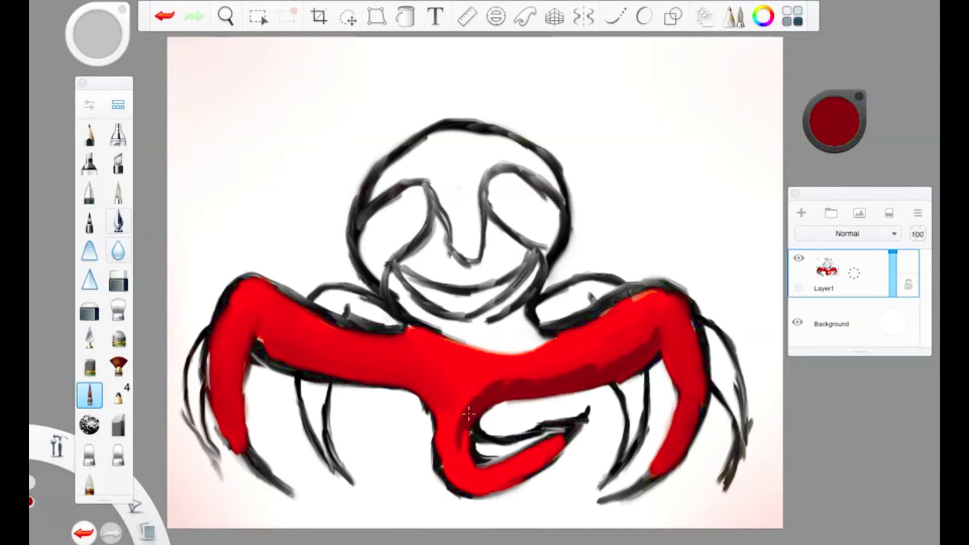
Step: Blend the shading down the right arm and tail, then shade the left arm's underside and smudge the red into the neck
{"action": "left_click_drag", "start_coordinate": [692, 328], "coordinate": [459, 470]}
{"action": "left_click_drag", "start_coordinate": [561, 441], "coordinate": [459, 467]}
{"action": "left_click", "coordinate": [89, 395]}
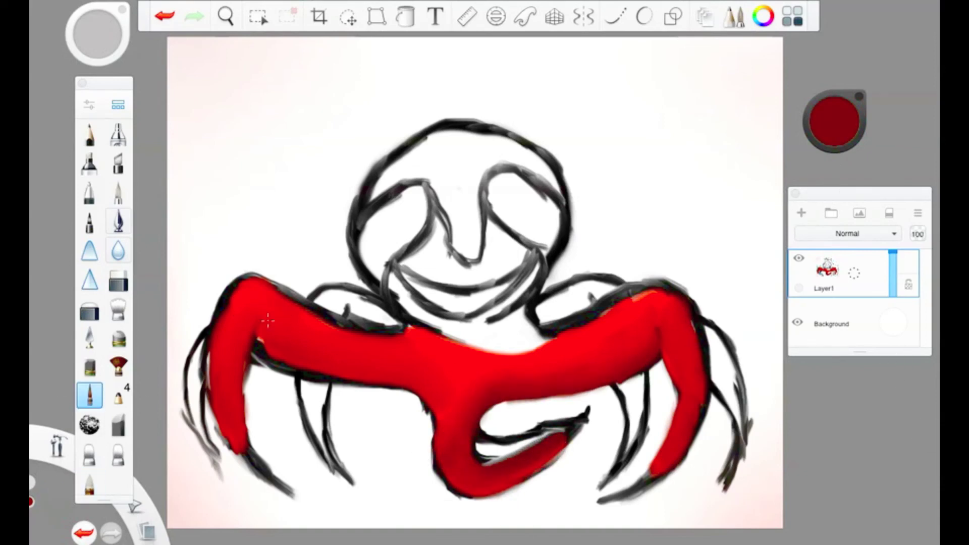
{"action": "left_click_drag", "start_coordinate": [260, 323], "coordinate": [312, 349]}
{"action": "left_click_drag", "start_coordinate": [356, 377], "coordinate": [271, 325]}
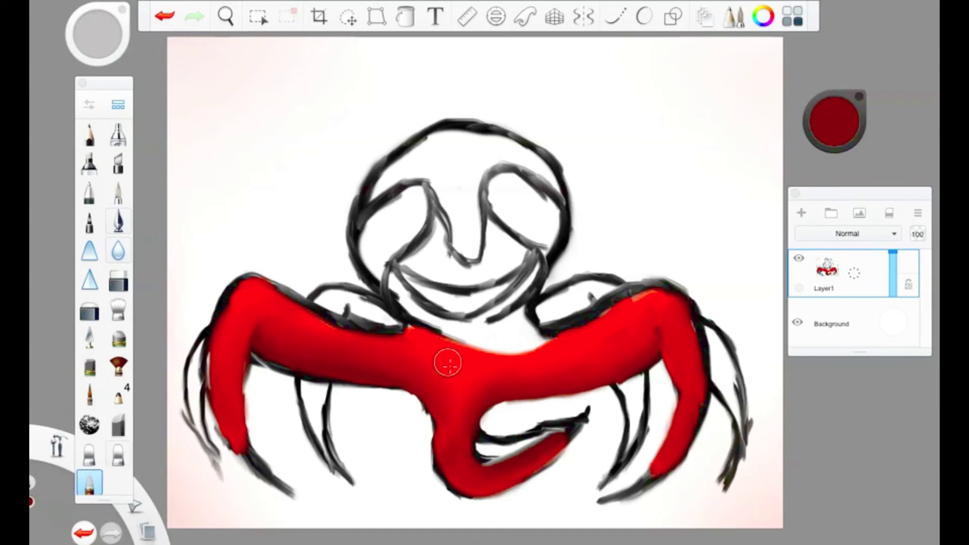
{"action": "left_click_drag", "start_coordinate": [545, 336], "coordinate": [519, 328]}
Step: Fill the whole head in black with the Soft Pastel, covering the sketched eyes and mouth
{"action": "double_click", "coordinate": [90, 367]}
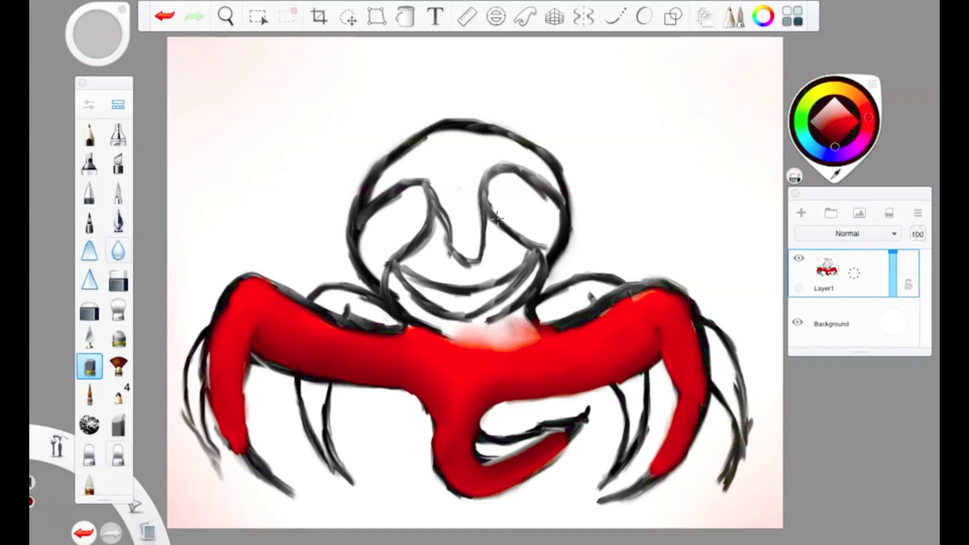
{"action": "left_click_drag", "start_coordinate": [396, 197], "coordinate": [368, 293]}
{"action": "mouse_move", "coordinate": [363, 222]}
{"action": "left_mouse_down"}
{"action": "mouse_move", "coordinate": [525, 318]}
{"action": "mouse_move", "coordinate": [558, 202]}
{"action": "left_mouse_up"}
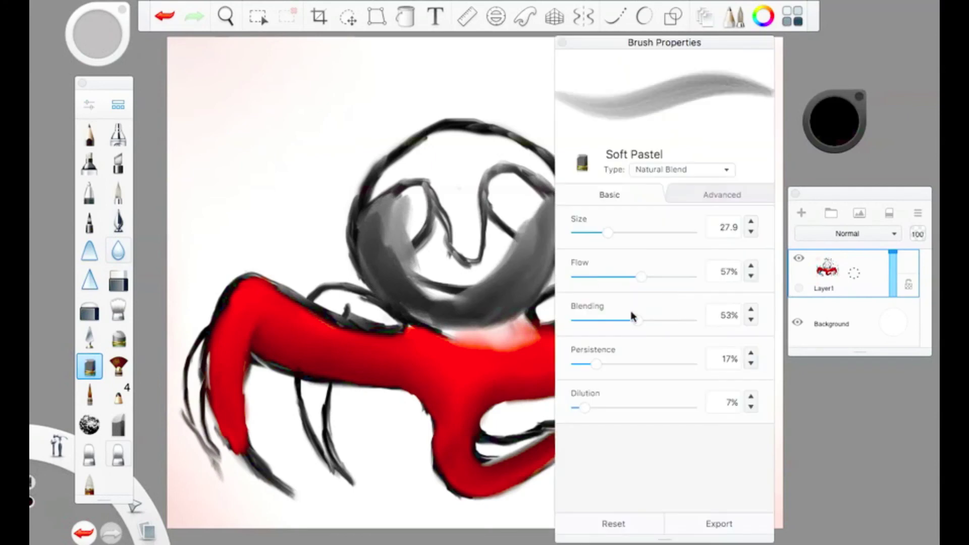
{"action": "left_click_drag", "start_coordinate": [404, 191], "coordinate": [555, 212]}
{"action": "left_click_drag", "start_coordinate": [454, 182], "coordinate": [398, 282]}
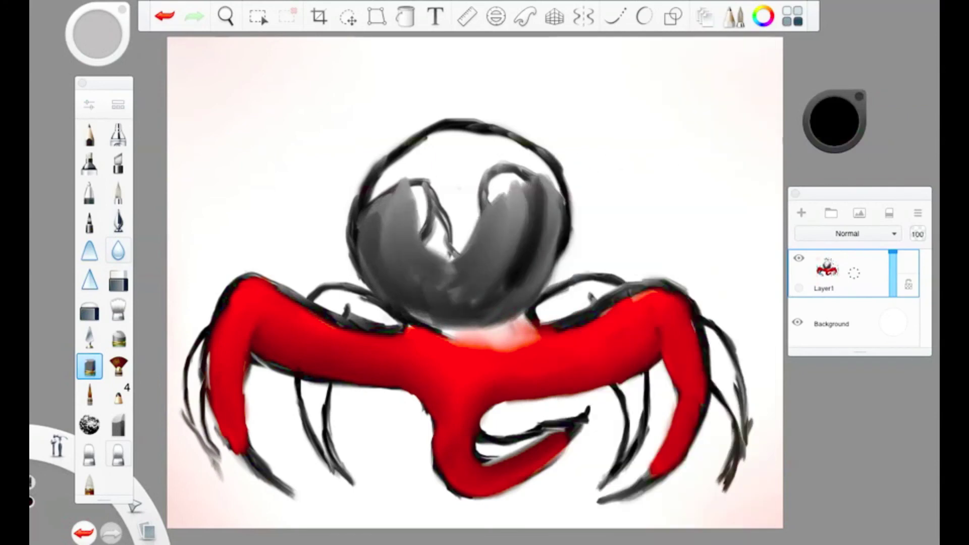
{"action": "left_click_drag", "start_coordinate": [529, 151], "coordinate": [487, 197]}
{"action": "left_click_drag", "start_coordinate": [555, 141], "coordinate": [469, 297]}
{"action": "left_click_drag", "start_coordinate": [474, 166], "coordinate": [444, 260]}
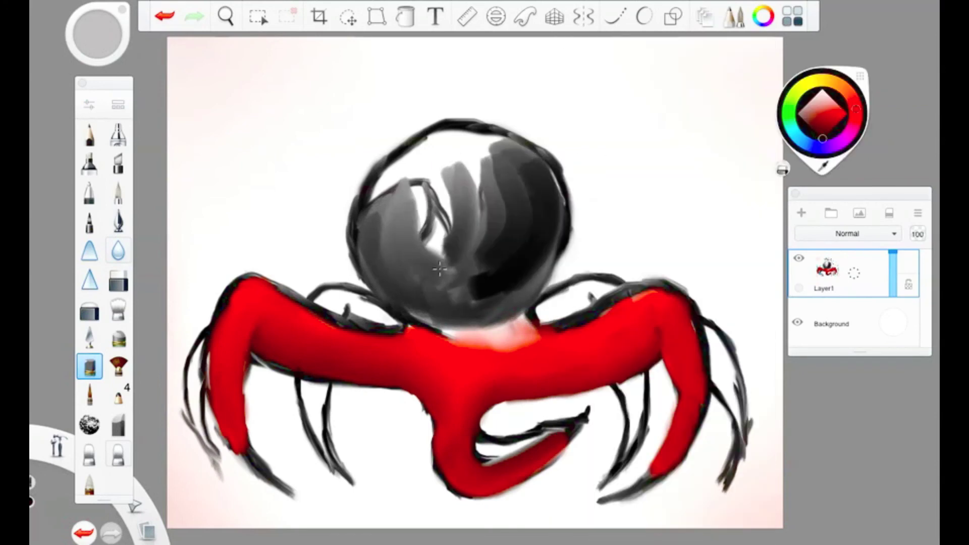
{"action": "mouse_move", "coordinate": [479, 152]}
{"action": "left_mouse_down"}
{"action": "mouse_move", "coordinate": [419, 268]}
{"action": "mouse_move", "coordinate": [555, 303]}
{"action": "mouse_move", "coordinate": [504, 151]}
{"action": "mouse_move", "coordinate": [526, 277]}
{"action": "left_mouse_up"}
Step: Blend the chest's red up through the neck into the lower part of the black head
{"action": "left_click", "coordinate": [90, 482]}
{"action": "mouse_move", "coordinate": [525, 351]}
{"action": "left_mouse_down"}
{"action": "mouse_move", "coordinate": [540, 357]}
{"action": "mouse_move", "coordinate": [495, 210]}
{"action": "mouse_move", "coordinate": [530, 333]}
{"action": "left_mouse_up"}
{"action": "double_click", "coordinate": [118, 308]}
{"action": "mouse_move", "coordinate": [485, 303]}
{"action": "left_mouse_down"}
{"action": "mouse_move", "coordinate": [444, 288]}
{"action": "mouse_move", "coordinate": [437, 355]}
{"action": "left_mouse_up"}
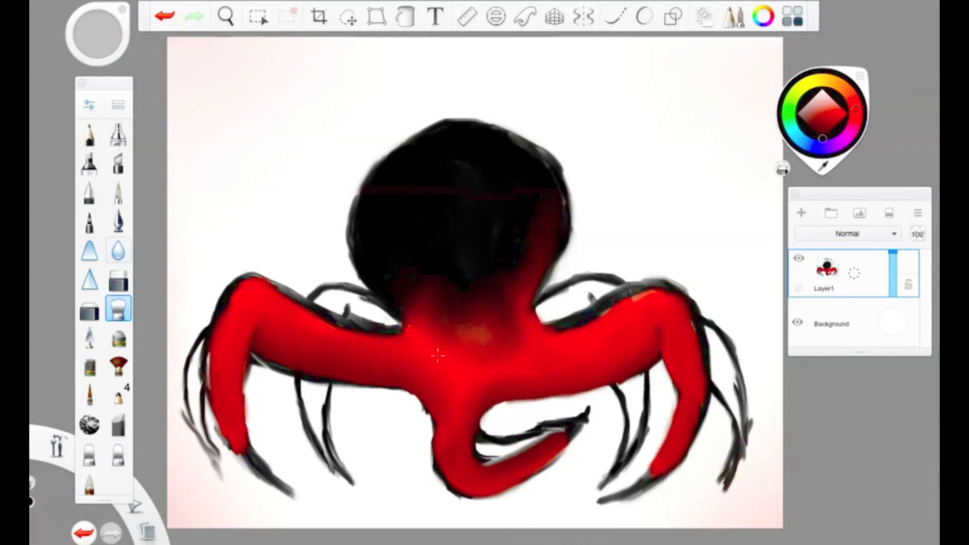
Step: Paint dark red strokes over the lower face and upper right of the head with the Small Rigger
{"action": "left_click", "coordinate": [90, 367]}
{"action": "double_click", "coordinate": [89, 395]}
{"action": "left_click_drag", "start_coordinate": [417, 309], "coordinate": [376, 224]}
{"action": "mouse_move", "coordinate": [540, 164]}
{"action": "left_mouse_down"}
{"action": "mouse_move", "coordinate": [520, 260]}
{"action": "mouse_move", "coordinate": [457, 194]}
{"action": "left_mouse_up"}
{"action": "left_click_drag", "start_coordinate": [444, 295], "coordinate": [404, 192]}
Step: Blend the dark red across the face and up toward the black crown
{"action": "left_click", "coordinate": [89, 482]}
{"action": "left_click_drag", "start_coordinate": [409, 298], "coordinate": [384, 227]}
{"action": "left_click_drag", "start_coordinate": [560, 166], "coordinate": [539, 260]}
{"action": "mouse_move", "coordinate": [504, 167]}
{"action": "left_mouse_down"}
{"action": "mouse_move", "coordinate": [434, 303]}
{"action": "mouse_move", "coordinate": [502, 298]}
{"action": "mouse_move", "coordinate": [487, 164]}
{"action": "left_mouse_up"}
{"action": "left_click", "coordinate": [118, 308]}
{"action": "left_click_drag", "start_coordinate": [493, 216], "coordinate": [381, 190]}
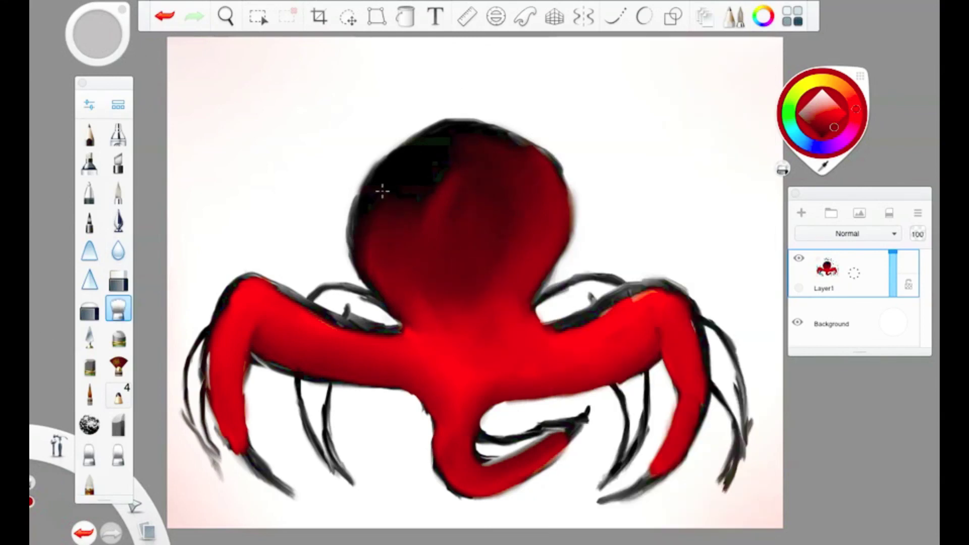
Step: Paint black strokes along the head's upper rim, right side and lower left cheek with the Small Rigger
{"action": "left_click", "coordinate": [822, 139]}
{"action": "left_click", "coordinate": [90, 395]}
{"action": "left_click_drag", "start_coordinate": [444, 328], "coordinate": [404, 263]}
{"action": "mouse_move", "coordinate": [520, 303]}
{"action": "left_mouse_down"}
{"action": "mouse_move", "coordinate": [560, 190]}
{"action": "mouse_move", "coordinate": [505, 131]}
{"action": "left_mouse_up"}
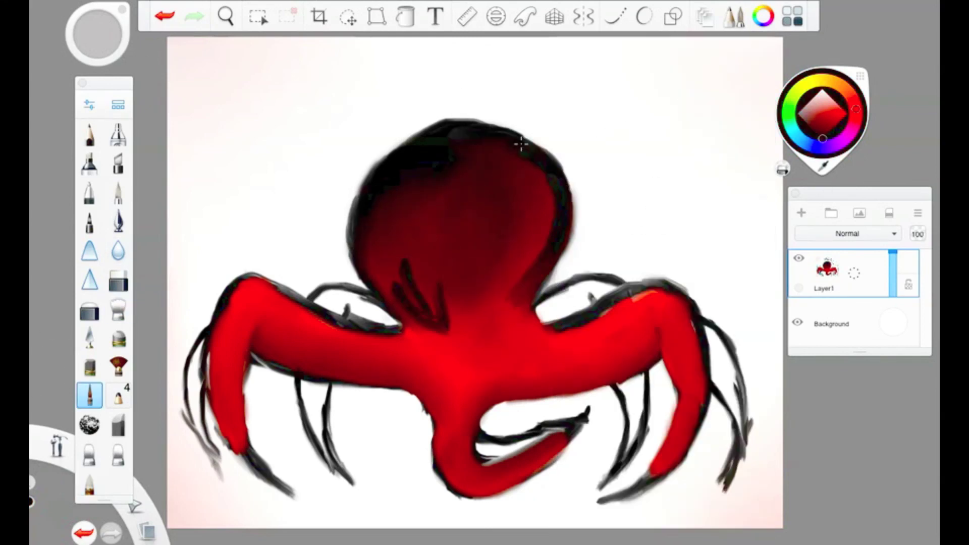
{"action": "left_click_drag", "start_coordinate": [429, 121], "coordinate": [537, 143]}
{"action": "left_click_drag", "start_coordinate": [542, 260], "coordinate": [545, 172]}
Step: Blend the black strokes into the red face with the Smudge Round Bristle Brush, undoing the last smudge
{"action": "left_click", "coordinate": [89, 482]}
{"action": "mouse_move", "coordinate": [429, 146]}
{"action": "left_mouse_down"}
{"action": "mouse_move", "coordinate": [547, 166]}
{"action": "mouse_move", "coordinate": [514, 330]}
{"action": "mouse_move", "coordinate": [414, 283]}
{"action": "left_mouse_up"}
{"action": "mouse_move", "coordinate": [441, 323]}
{"action": "left_mouse_down"}
{"action": "mouse_move", "coordinate": [406, 361]}
{"action": "mouse_move", "coordinate": [497, 255]}
{"action": "left_mouse_up"}
{"action": "left_click_drag", "start_coordinate": [505, 333], "coordinate": [548, 206]}
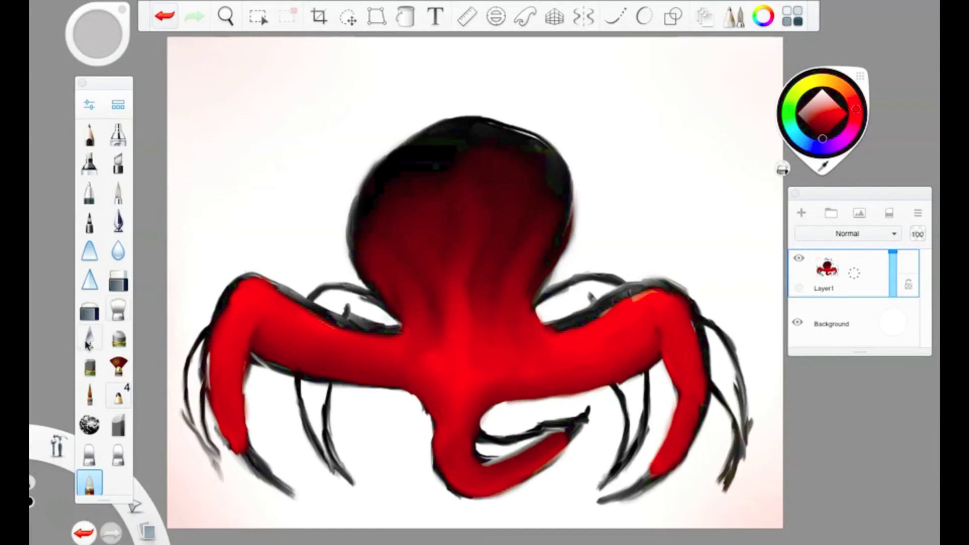
{"action": "key", "text": "ctrl+z"}
Step: Choose the Pencils_7B brush from the Fine Art Pencils set in the brush library
{"action": "left_click", "coordinate": [118, 396]}
{"action": "left_click", "coordinate": [118, 104]}
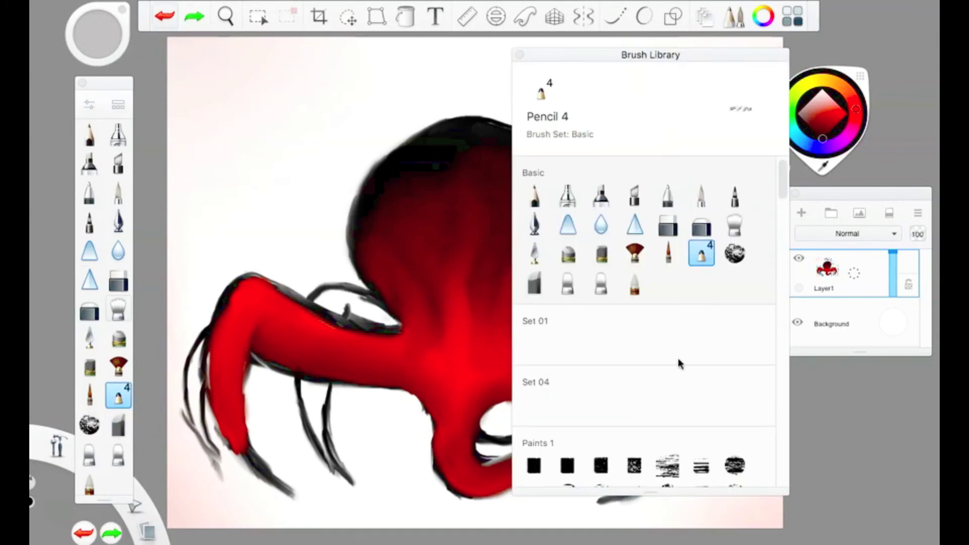
{"action": "scroll", "coordinate": [666, 386], "scroll_direction": "down", "scroll_amount": 5}
{"action": "left_click", "coordinate": [736, 404]}
{"action": "left_click", "coordinate": [535, 407]}
{"action": "left_click", "coordinate": [695, 322]}
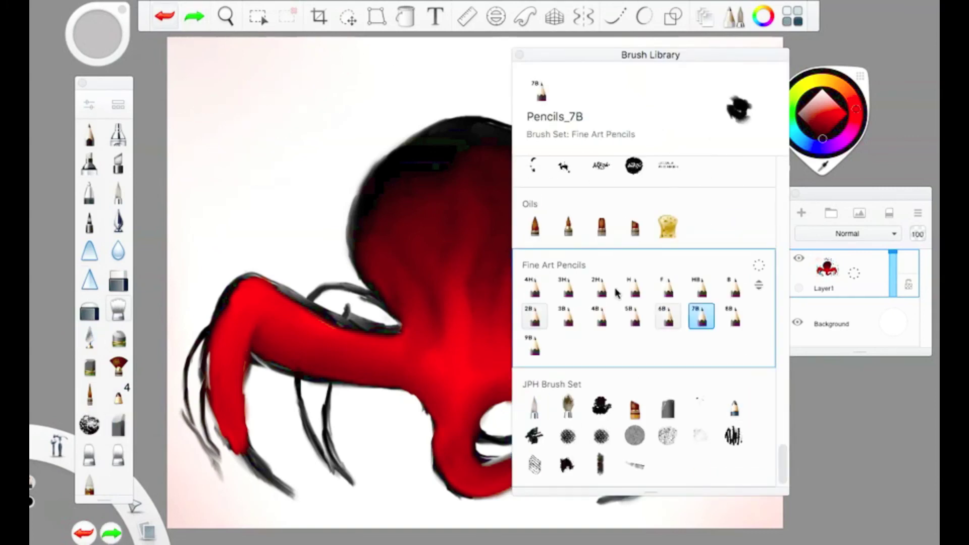
Step: Try drawing the left eye's outline with a resized pencil and undo the strokes
{"action": "double_click", "coordinate": [696, 321]}
{"action": "left_click_drag", "start_coordinate": [596, 232], "coordinate": [590, 232]}
{"action": "mouse_move", "coordinate": [426, 184]}
{"action": "left_mouse_down"}
{"action": "mouse_move", "coordinate": [363, 227]}
{"action": "mouse_move", "coordinate": [398, 282]}
{"action": "mouse_move", "coordinate": [394, 298]}
{"action": "mouse_move", "coordinate": [411, 188]}
{"action": "mouse_move", "coordinate": [383, 235]}
{"action": "left_mouse_up"}
{"action": "left_click", "coordinate": [164, 16]}
{"action": "left_click", "coordinate": [164, 16]}
{"action": "left_click", "coordinate": [165, 16]}
{"action": "left_click", "coordinate": [97, 33]}
{"action": "left_click", "coordinate": [165, 16]}
Step: Try sketching the left eye with the Soft Pastel and undo it
{"action": "left_click", "coordinate": [89, 367]}
{"action": "mouse_move", "coordinate": [434, 176]}
{"action": "left_mouse_down"}
{"action": "mouse_move", "coordinate": [374, 267]}
{"action": "mouse_move", "coordinate": [383, 316]}
{"action": "left_mouse_up"}
{"action": "key", "text": "ctrl+z"}
{"action": "key", "text": "ctrl+z"}
Step: Try outlining the left eye in white with the Small Rigger and undo the strokes below its upper arc
{"action": "left_click", "coordinate": [89, 395]}
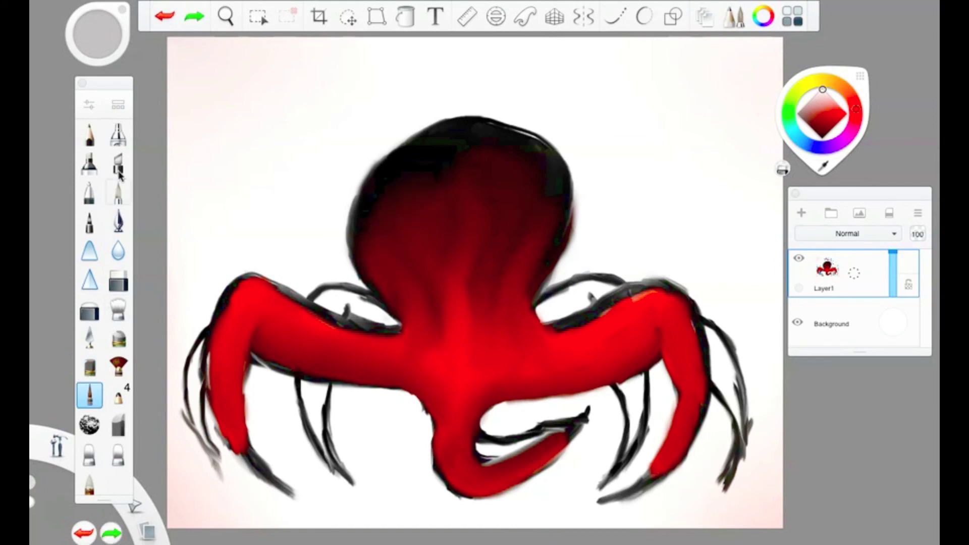
{"action": "mouse_move", "coordinate": [414, 181]}
{"action": "left_mouse_down"}
{"action": "mouse_move", "coordinate": [355, 227]}
{"action": "mouse_move", "coordinate": [353, 255]}
{"action": "mouse_move", "coordinate": [381, 275]}
{"action": "left_mouse_up"}
{"action": "mouse_move", "coordinate": [414, 181]}
{"action": "left_mouse_down"}
{"action": "mouse_move", "coordinate": [382, 271]}
{"action": "mouse_move", "coordinate": [414, 200]}
{"action": "left_mouse_up"}
{"action": "key", "text": "ctrl+z"}
{"action": "left_click_drag", "start_coordinate": [403, 237], "coordinate": [376, 300]}
{"action": "left_click_drag", "start_coordinate": [356, 222], "coordinate": [381, 298]}
{"action": "left_click", "coordinate": [97, 33]}
{"action": "left_click_drag", "start_coordinate": [398, 202], "coordinate": [369, 240]}
{"action": "left_click_drag", "start_coordinate": [366, 270], "coordinate": [395, 210]}
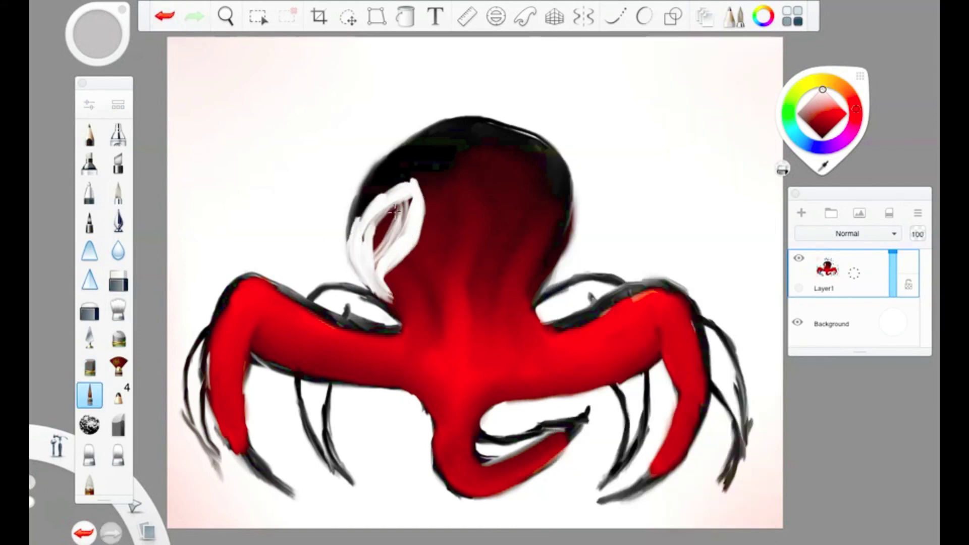
{"action": "left_click", "coordinate": [165, 16]}
{"action": "left_click", "coordinate": [164, 16]}
{"action": "left_click", "coordinate": [165, 16]}
{"action": "left_click", "coordinate": [165, 16]}
{"action": "left_click", "coordinate": [98, 32]}
Step: Outline both eyes as white rings and add a white line down each side of the nose
{"action": "left_click_drag", "start_coordinate": [502, 177], "coordinate": [552, 197]}
{"action": "key", "text": "ctrl+z"}
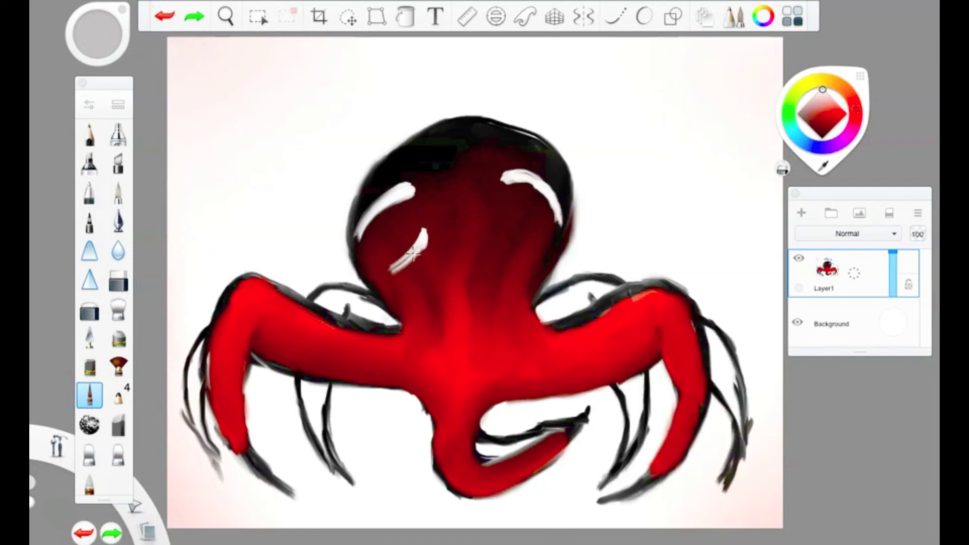
{"action": "left_click_drag", "start_coordinate": [362, 218], "coordinate": [424, 230]}
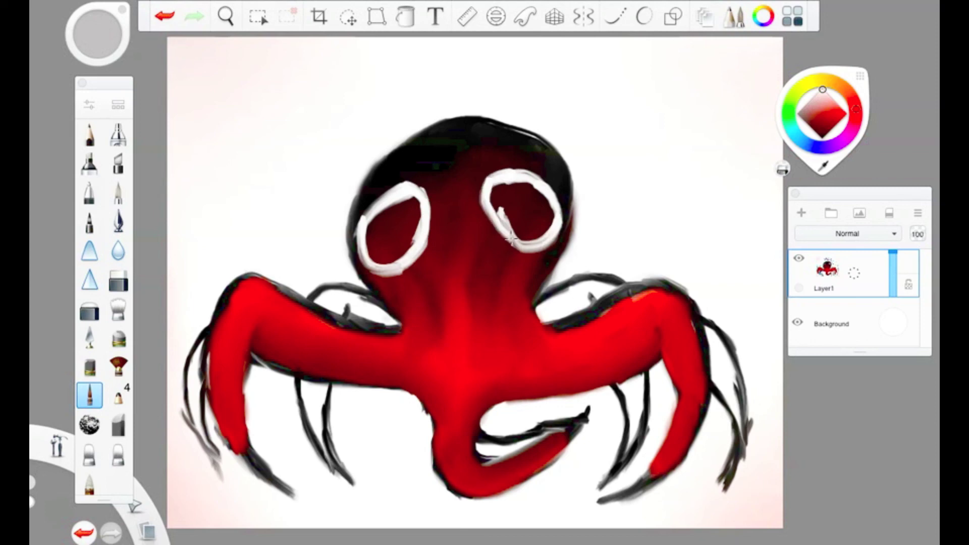
{"action": "left_click", "coordinate": [164, 16]}
{"action": "left_click", "coordinate": [98, 33]}
{"action": "left_click_drag", "start_coordinate": [430, 206], "coordinate": [445, 243]}
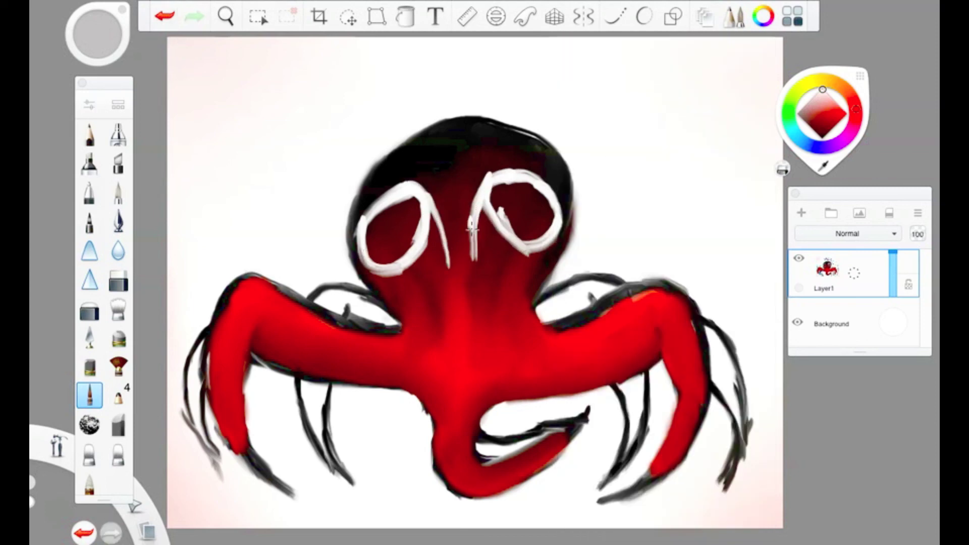
{"action": "left_click", "coordinate": [157, 19]}
Step: Try other brushes, including Pencil 4 and a resized Soft Pastel, for the nose lines and undo the strokes
{"action": "left_click", "coordinate": [734, 16]}
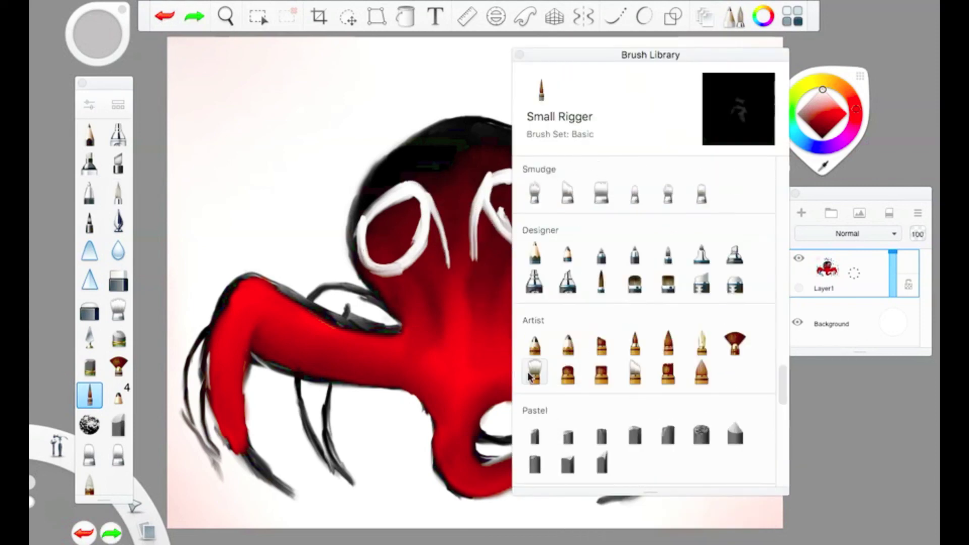
{"action": "double_click", "coordinate": [603, 280]}
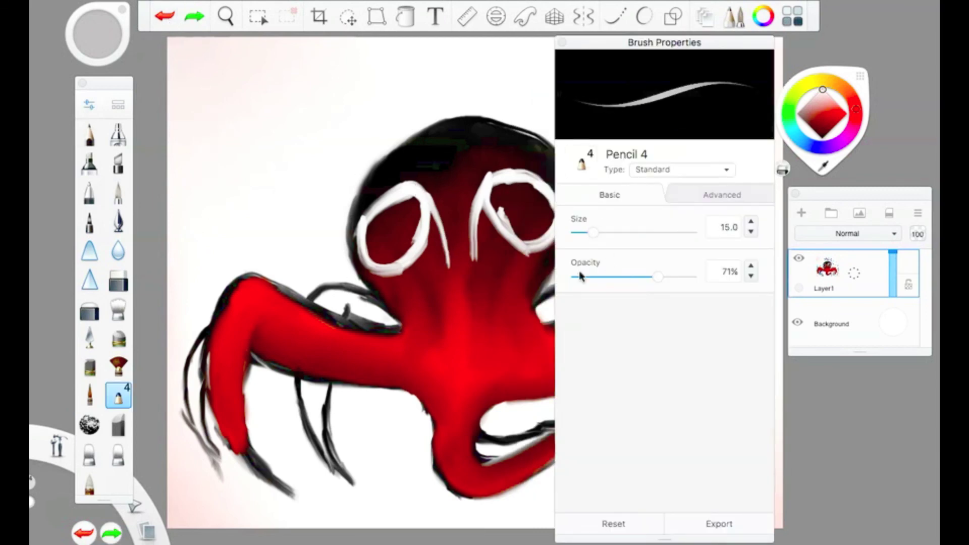
{"action": "left_click", "coordinate": [89, 366]}
{"action": "left_click", "coordinate": [585, 233]}
{"action": "left_click_drag", "start_coordinate": [454, 189], "coordinate": [440, 291]}
{"action": "left_click_drag", "start_coordinate": [475, 185], "coordinate": [460, 268]}
{"action": "left_click", "coordinate": [165, 16]}
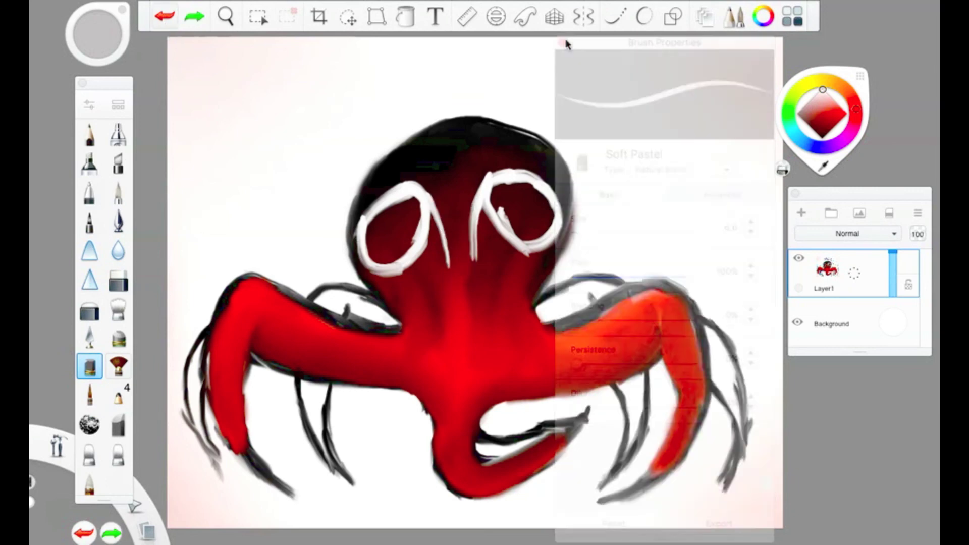
Step: Lengthen the white nose lines and set the Small Rigger's flow to 90% and dilution to 4%
{"action": "left_click_drag", "start_coordinate": [440, 207], "coordinate": [432, 274]}
{"action": "left_click_drag", "start_coordinate": [477, 193], "coordinate": [467, 274]}
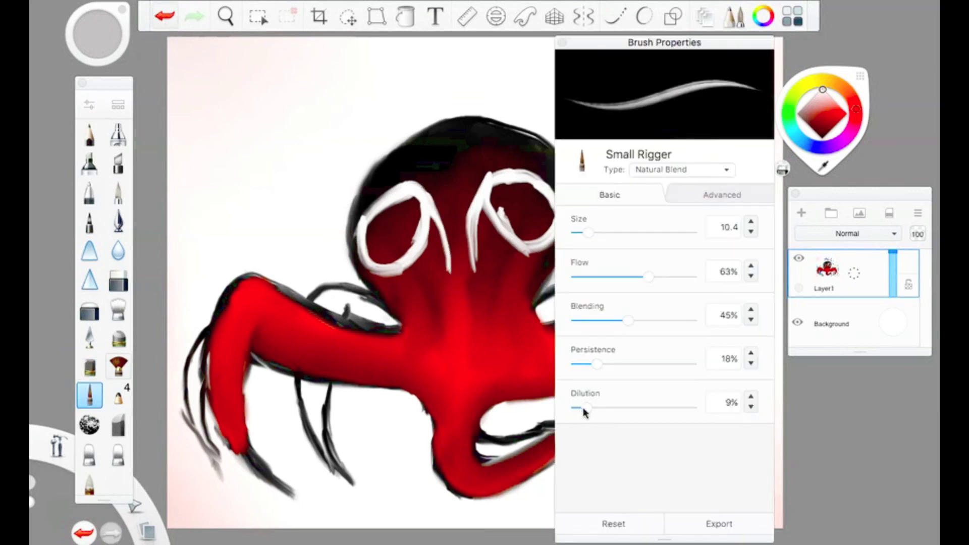
{"action": "left_click_drag", "start_coordinate": [585, 412], "coordinate": [573, 407]}
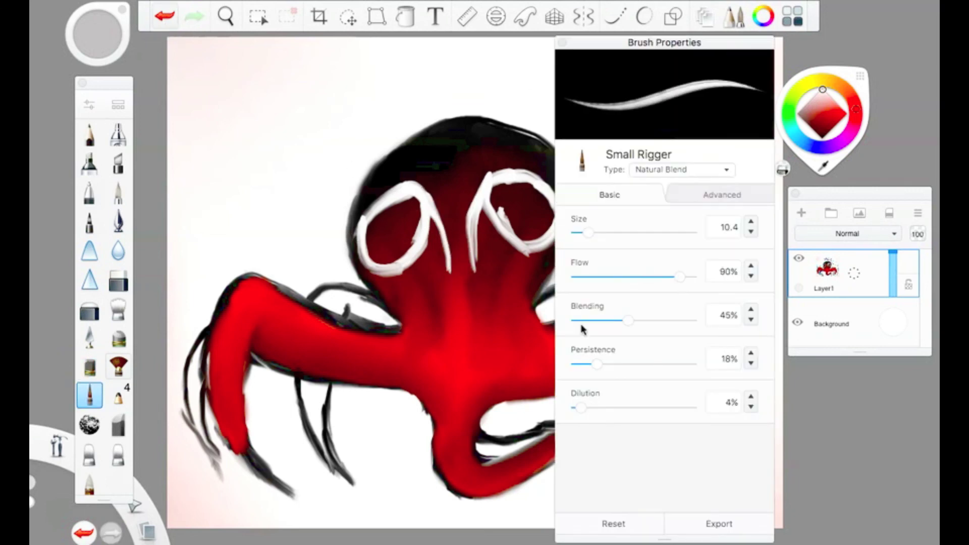
{"action": "left_click", "coordinate": [350, 136]}
{"action": "key", "text": "ctrl+z"}
Step: Join the white nose lines into a narrow U between the eyes, undoing misplaced strokes and readjusting the brush
{"action": "left_click_drag", "start_coordinate": [446, 217], "coordinate": [449, 288]}
{"action": "left_click_drag", "start_coordinate": [482, 194], "coordinate": [462, 300]}
{"action": "key", "text": "ctrl+b"}
{"action": "key", "text": "ctrl+z"}
{"action": "left_click_drag", "start_coordinate": [447, 222], "coordinate": [457, 349]}
{"action": "key", "text": "ctrl+z"}
{"action": "left_click_drag", "start_coordinate": [588, 319], "coordinate": [600, 318]}
{"action": "key", "text": "ctrl+b"}
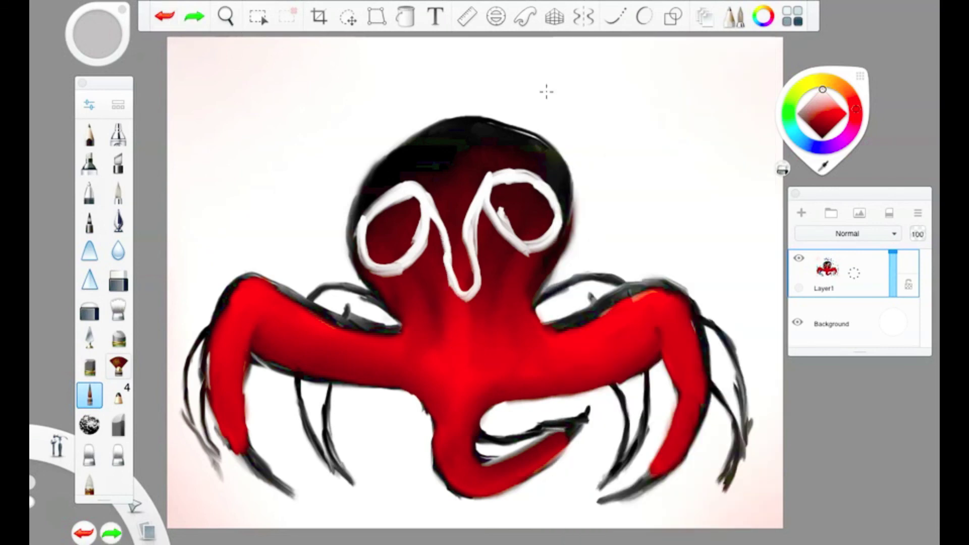
{"action": "left_click_drag", "start_coordinate": [469, 243], "coordinate": [464, 300]}
Step: Retouch the inside of the left eye's white ring and undo the last strokes
{"action": "left_click_drag", "start_coordinate": [404, 201], "coordinate": [404, 262]}
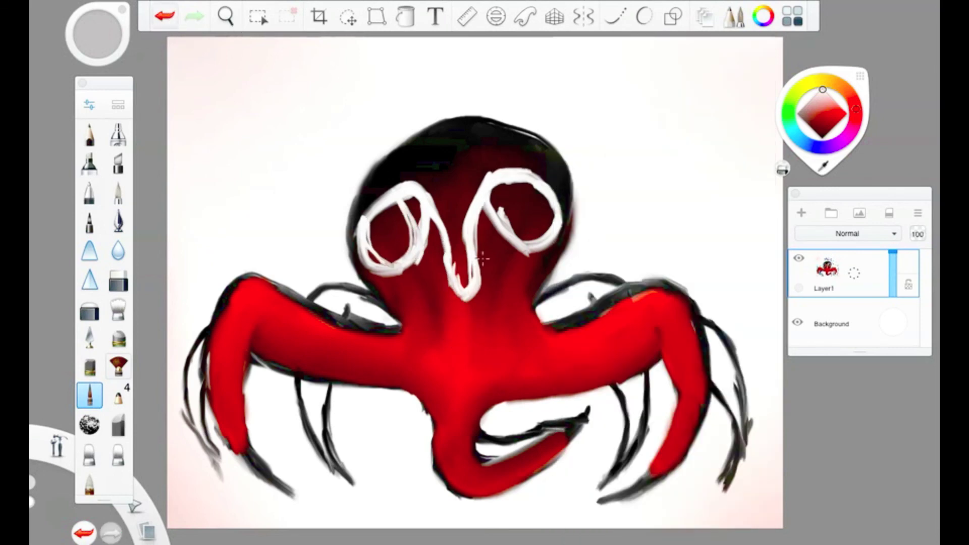
{"action": "left_click", "coordinate": [159, 29]}
{"action": "left_click", "coordinate": [159, 29]}
{"action": "left_click", "coordinate": [158, 29]}
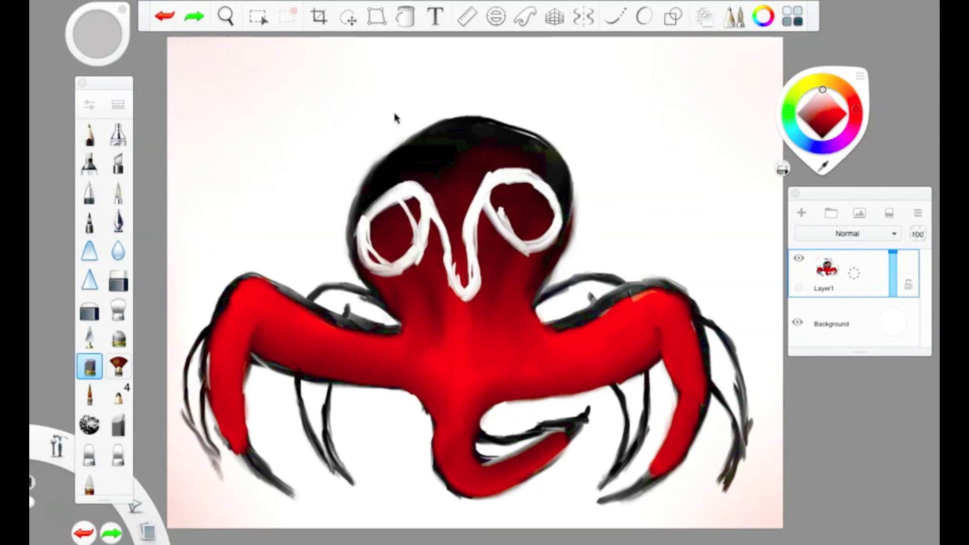
{"action": "key", "text": "ctrl+z"}
Step: Paint over the white eye and nose outlines with the resized Soft Pastel and blend them away
{"action": "left_click", "coordinate": [88, 104]}
{"action": "left_click_drag", "start_coordinate": [607, 231], "coordinate": [602, 232]}
{"action": "mouse_move", "coordinate": [434, 176]}
{"action": "left_mouse_down"}
{"action": "mouse_move", "coordinate": [389, 201]}
{"action": "mouse_move", "coordinate": [388, 239]}
{"action": "mouse_move", "coordinate": [485, 277]}
{"action": "mouse_move", "coordinate": [528, 201]}
{"action": "mouse_move", "coordinate": [569, 202]}
{"action": "mouse_move", "coordinate": [552, 232]}
{"action": "left_mouse_up"}
{"action": "left_click", "coordinate": [164, 17]}
{"action": "mouse_move", "coordinate": [560, 192]}
{"action": "left_mouse_down"}
{"action": "mouse_move", "coordinate": [509, 227]}
{"action": "mouse_move", "coordinate": [535, 172]}
{"action": "left_mouse_up"}
{"action": "left_click", "coordinate": [119, 309]}
{"action": "mouse_move", "coordinate": [541, 210]}
{"action": "left_mouse_down"}
{"action": "mouse_move", "coordinate": [447, 262]}
{"action": "mouse_move", "coordinate": [460, 317]}
{"action": "left_mouse_up"}
Step: Blend the head's black crown and red face into soft vertical streaks with the Smudge Round Bristle Brush
{"action": "left_click", "coordinate": [89, 481]}
{"action": "key", "text": "ctrl+z"}
{"action": "left_click_drag", "start_coordinate": [376, 191], "coordinate": [398, 287]}
{"action": "left_click_drag", "start_coordinate": [479, 189], "coordinate": [450, 350]}
{"action": "left_click_drag", "start_coordinate": [550, 174], "coordinate": [525, 303]}
{"action": "left_click_drag", "start_coordinate": [495, 260], "coordinate": [464, 328]}
{"action": "left_click", "coordinate": [167, 18]}
{"action": "mouse_move", "coordinate": [540, 237]}
{"action": "left_mouse_down"}
{"action": "mouse_move", "coordinate": [474, 323]}
{"action": "mouse_move", "coordinate": [449, 244]}
{"action": "left_mouse_up"}
{"action": "left_click_drag", "start_coordinate": [500, 308], "coordinate": [487, 212]}
{"action": "left_click_drag", "start_coordinate": [413, 328], "coordinate": [412, 238]}
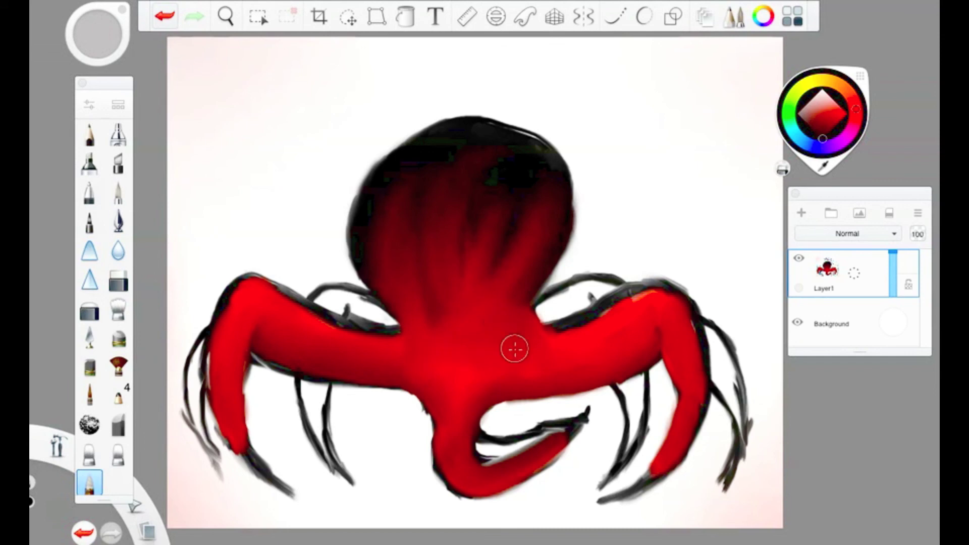
{"action": "left_click_drag", "start_coordinate": [513, 346], "coordinate": [484, 167]}
Step: Choose the Super Soft Blender from the brush library and open its advanced properties
{"action": "left_click", "coordinate": [118, 105]}
{"action": "scroll", "coordinate": [646, 303], "scroll_direction": "down", "scroll_amount": 3}
{"action": "left_click", "coordinate": [568, 421]}
{"action": "left_click", "coordinate": [635, 389]}
{"action": "left_click", "coordinate": [779, 169]}
{"action": "left_click", "coordinate": [692, 192]}
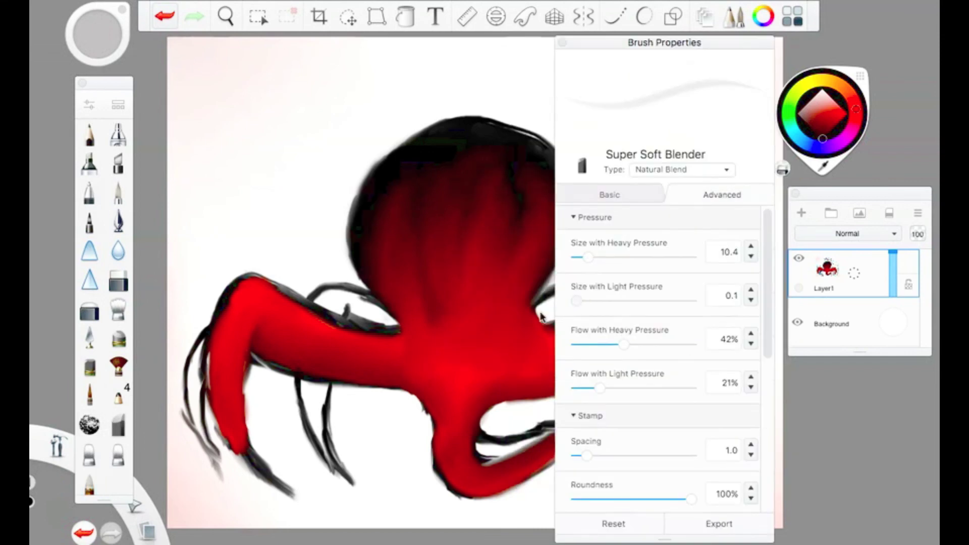
Step: Set the Super Soft Blender's persistence to 13% and dilution to 7%, and paint the left eye solid white
{"action": "left_click", "coordinate": [822, 90]}
{"action": "left_click_drag", "start_coordinate": [399, 267], "coordinate": [376, 204]}
{"action": "key", "text": "ctrl+z"}
{"action": "left_click", "coordinate": [782, 168]}
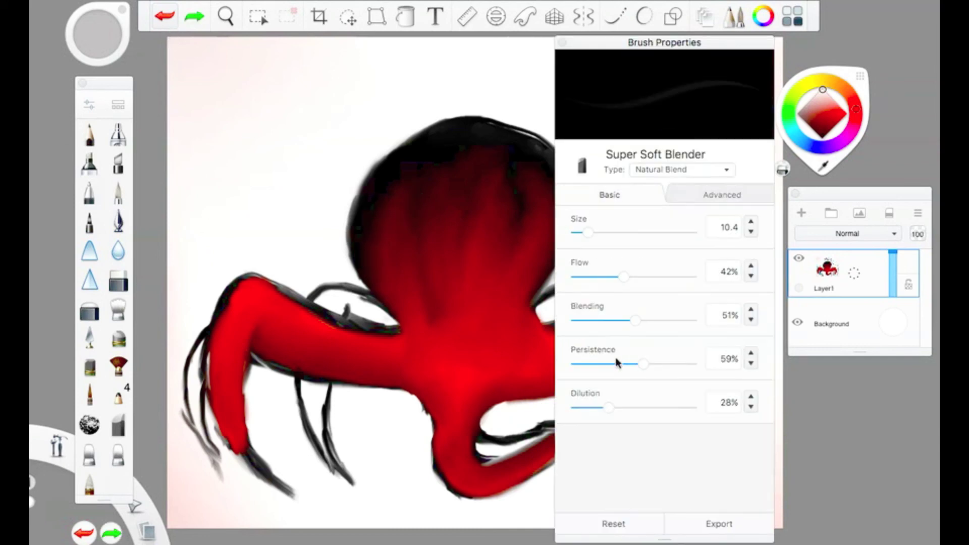
{"action": "left_click_drag", "start_coordinate": [422, 195], "coordinate": [387, 252]}
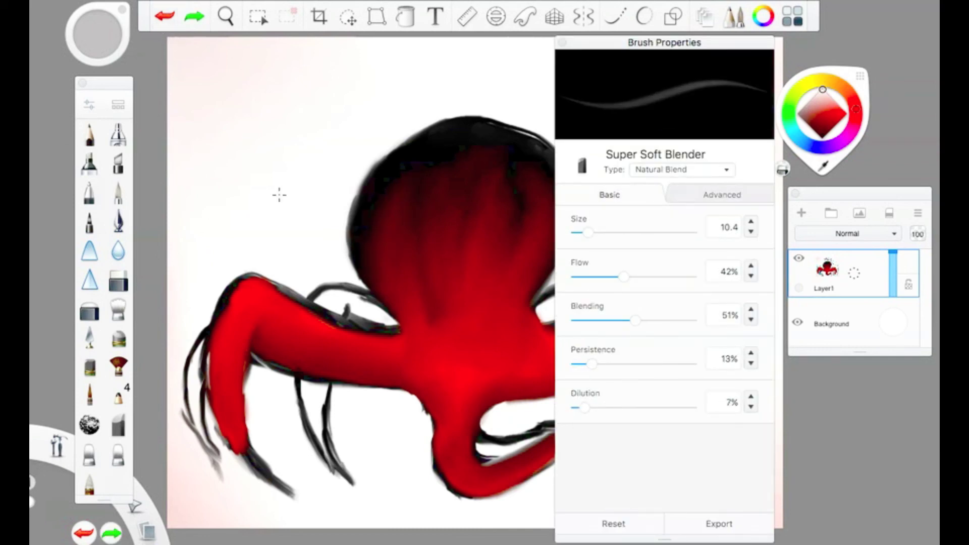
{"action": "mouse_move", "coordinate": [414, 192]}
{"action": "left_mouse_down"}
{"action": "mouse_move", "coordinate": [379, 269]}
{"action": "mouse_move", "coordinate": [386, 232]}
{"action": "mouse_move", "coordinate": [420, 215]}
{"action": "left_mouse_up"}
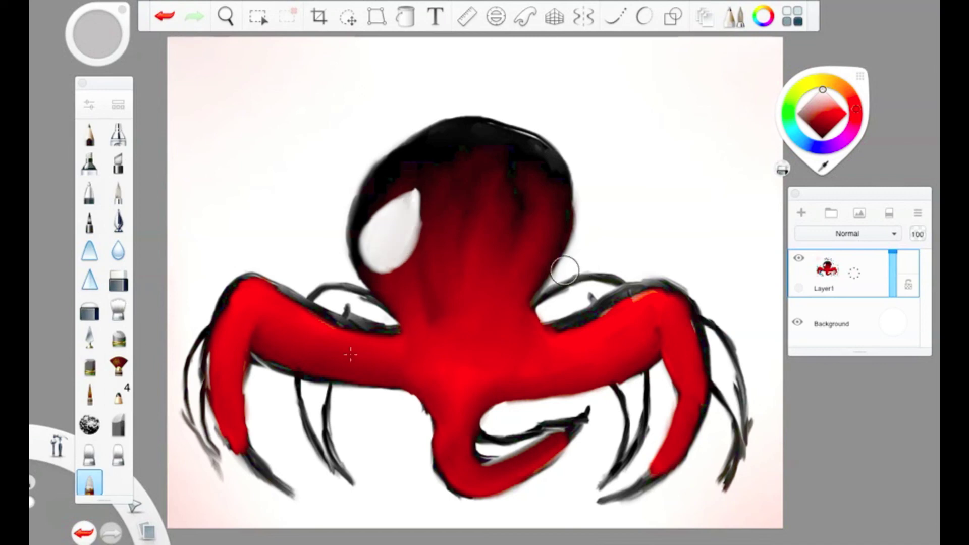
Step: Pick the blender from the brush library again and paint the right eye as a solid white oval
{"action": "left_click", "coordinate": [118, 104]}
{"action": "left_click", "coordinate": [535, 391]}
{"action": "left_click_drag", "start_coordinate": [602, 419], "coordinate": [779, 162]}
{"action": "mouse_move", "coordinate": [516, 206]}
{"action": "left_mouse_down"}
{"action": "mouse_move", "coordinate": [537, 237]}
{"action": "mouse_move", "coordinate": [521, 190]}
{"action": "left_mouse_up"}
{"action": "mouse_move", "coordinate": [496, 246]}
{"action": "left_mouse_down"}
{"action": "mouse_move", "coordinate": [515, 202]}
{"action": "mouse_move", "coordinate": [528, 237]}
{"action": "mouse_move", "coordinate": [519, 210]}
{"action": "mouse_move", "coordinate": [519, 277]}
{"action": "left_mouse_up"}
Step: Smooth the edges of the right eye and repaint the left eye in a brighter white
{"action": "double_click", "coordinate": [89, 482]}
{"action": "left_click", "coordinate": [118, 427]}
{"action": "left_click", "coordinate": [563, 42]}
{"action": "key", "text": "ctrl+z"}
{"action": "key", "text": "ctrl+y"}
{"action": "left_click", "coordinate": [89, 482]}
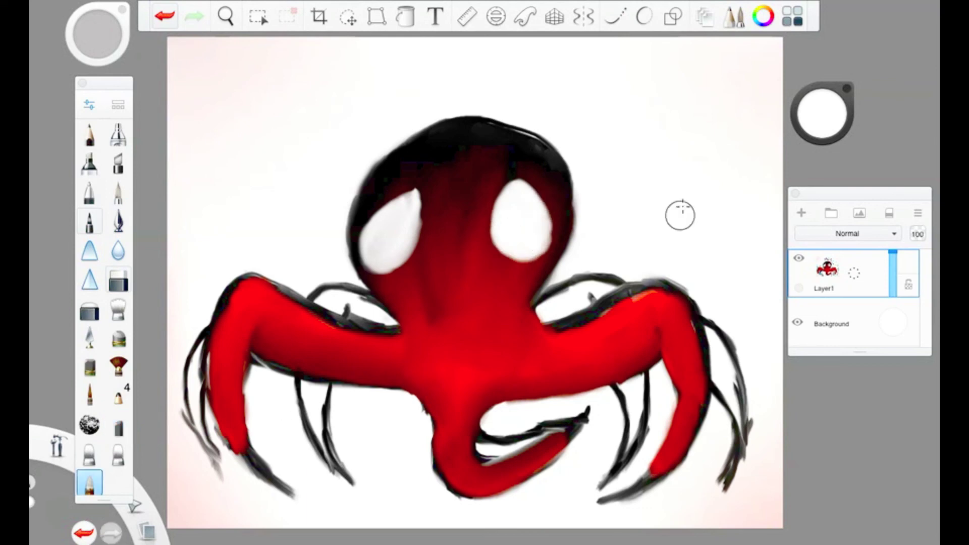
{"action": "left_click", "coordinate": [119, 426]}
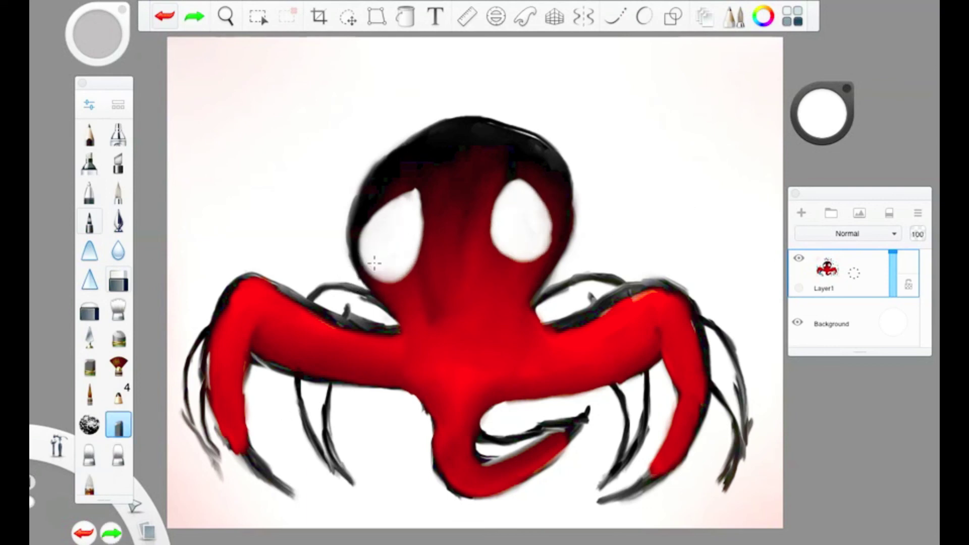
Step: Resize the Small Rigger and paint a black outline around the left eye, undoing the first stroke
{"action": "left_click", "coordinate": [90, 396]}
{"action": "left_click", "coordinate": [822, 113]}
{"action": "key", "text": "ctrl+z"}
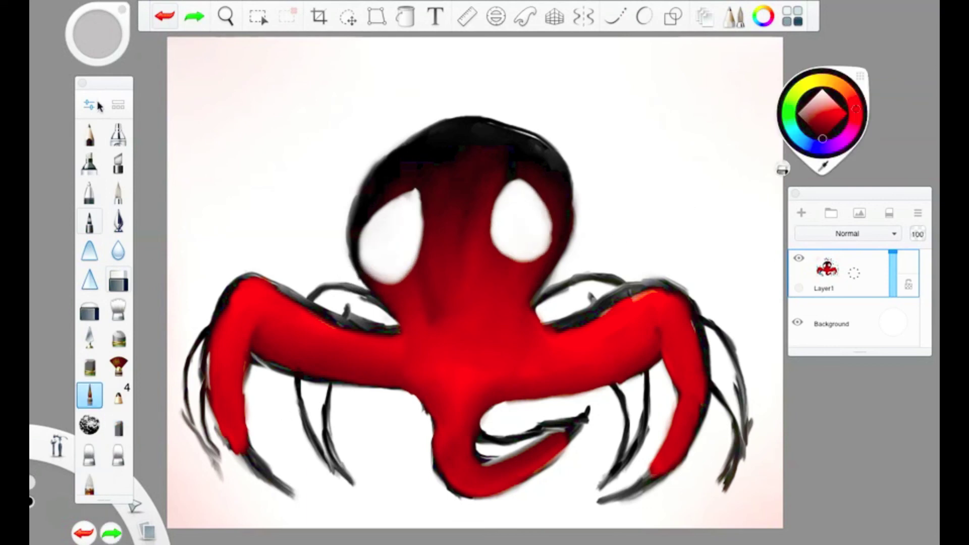
{"action": "key", "text": "ctrl+b"}
{"action": "left_click_drag", "start_coordinate": [583, 232], "coordinate": [593, 232]}
{"action": "key", "text": "ctrl+b"}
{"action": "left_click_drag", "start_coordinate": [418, 192], "coordinate": [399, 275]}
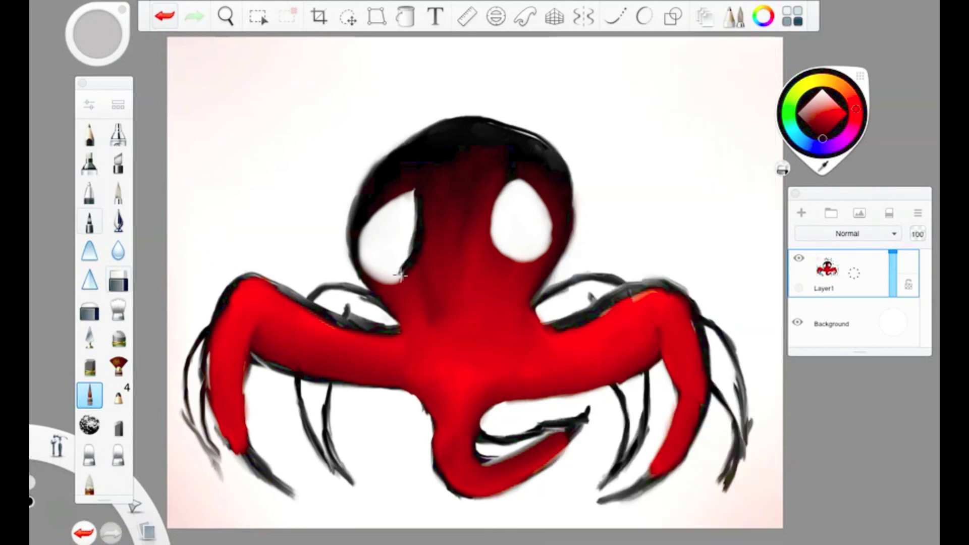
{"action": "key", "text": "ctrl+z"}
{"action": "left_click_drag", "start_coordinate": [348, 186], "coordinate": [411, 224]}
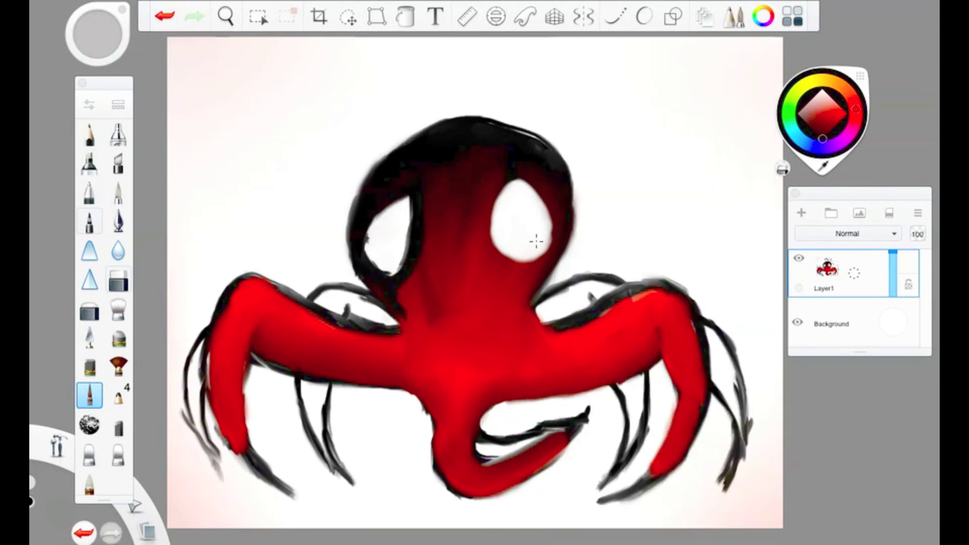
Step: Outline the right eye in black and blend the shading beneath both eyes into the red face, undoing a stray blend stroke
{"action": "left_click_drag", "start_coordinate": [490, 213], "coordinate": [544, 205]}
{"action": "left_click_drag", "start_coordinate": [511, 313], "coordinate": [533, 268]}
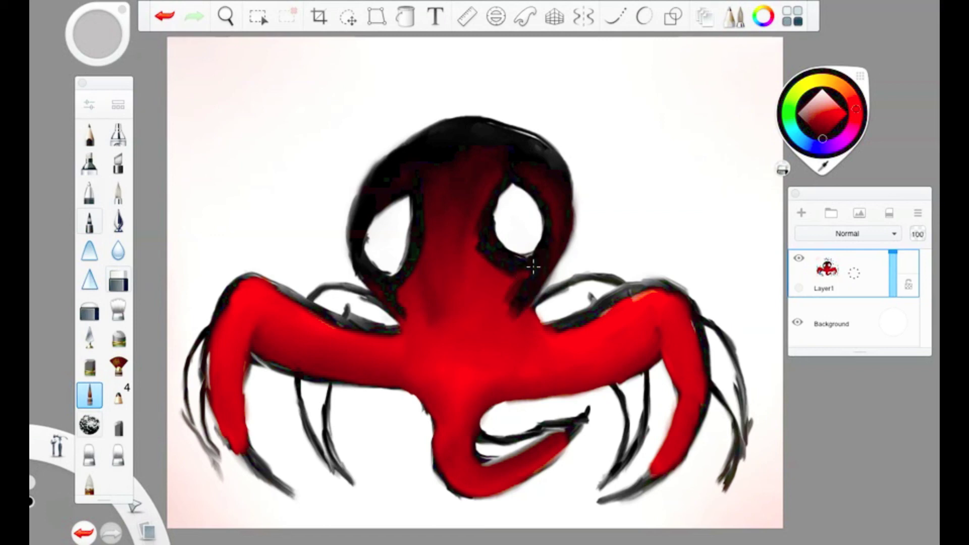
{"action": "key", "text": "s"}
{"action": "left_click_drag", "start_coordinate": [417, 313], "coordinate": [529, 288]}
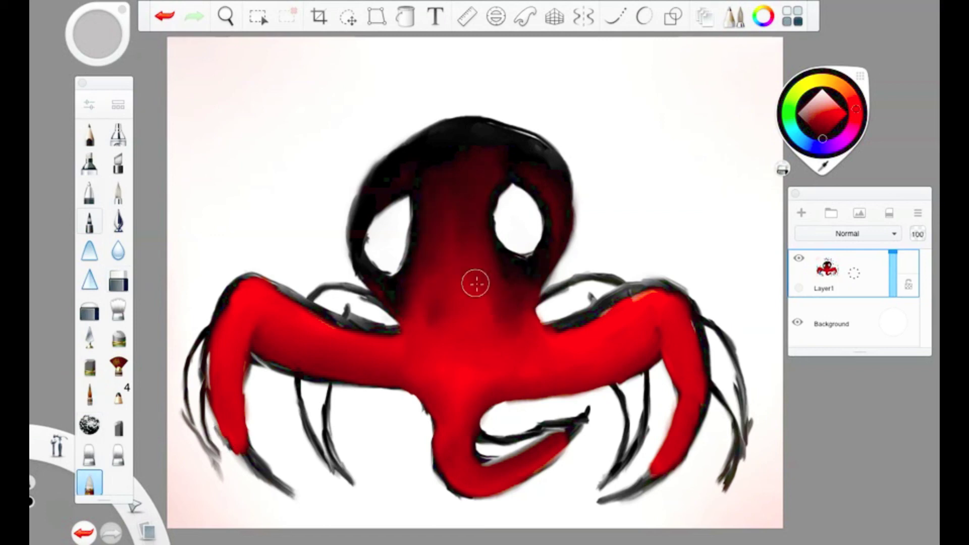
{"action": "mouse_move", "coordinate": [497, 353]}
{"action": "left_mouse_down"}
{"action": "mouse_move", "coordinate": [421, 166]}
{"action": "mouse_move", "coordinate": [470, 353]}
{"action": "left_mouse_up"}
{"action": "key", "text": "ctrl+z"}
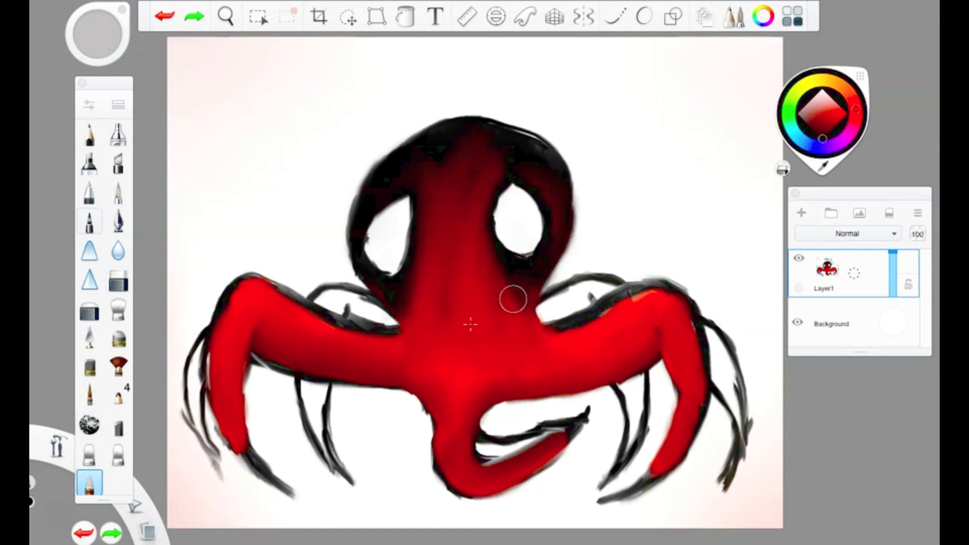
{"action": "mouse_move", "coordinate": [435, 313]}
{"action": "left_mouse_down"}
{"action": "mouse_move", "coordinate": [384, 273]}
{"action": "mouse_move", "coordinate": [449, 161]}
{"action": "mouse_move", "coordinate": [468, 348]}
{"action": "left_mouse_up"}
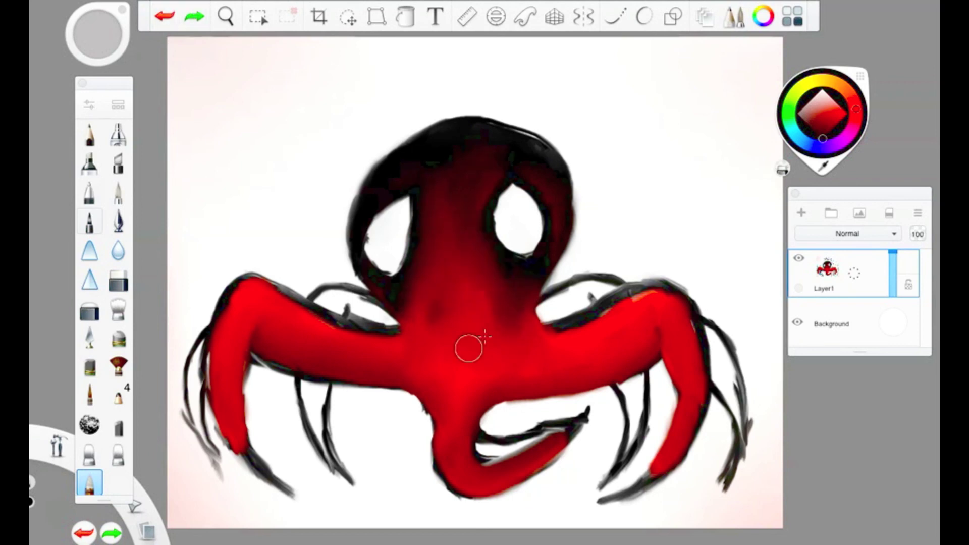
Step: Paint dark streaks down the middle of the face between the eyes and blend them into the red
{"action": "left_click", "coordinate": [90, 396]}
{"action": "left_click_drag", "start_coordinate": [457, 187], "coordinate": [461, 298]}
{"action": "left_click_drag", "start_coordinate": [455, 242], "coordinate": [465, 328]}
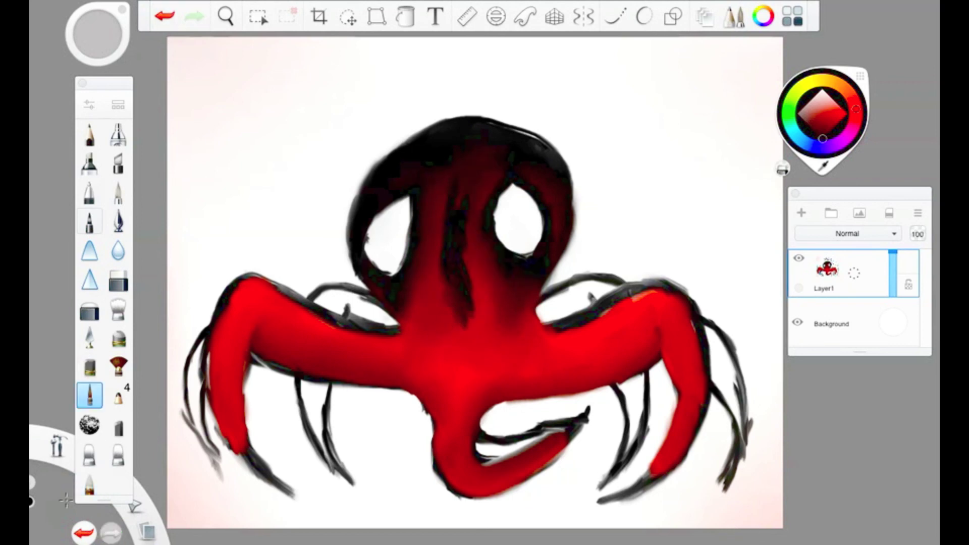
{"action": "key", "text": "s"}
{"action": "left_click_drag", "start_coordinate": [432, 255], "coordinate": [564, 337]}
Step: Outline the lower edges of the left arm, the body's underside and the right arm in black with the Small Rigger
{"action": "left_click", "coordinate": [92, 399]}
{"action": "left_click_drag", "start_coordinate": [248, 343], "coordinate": [274, 480]}
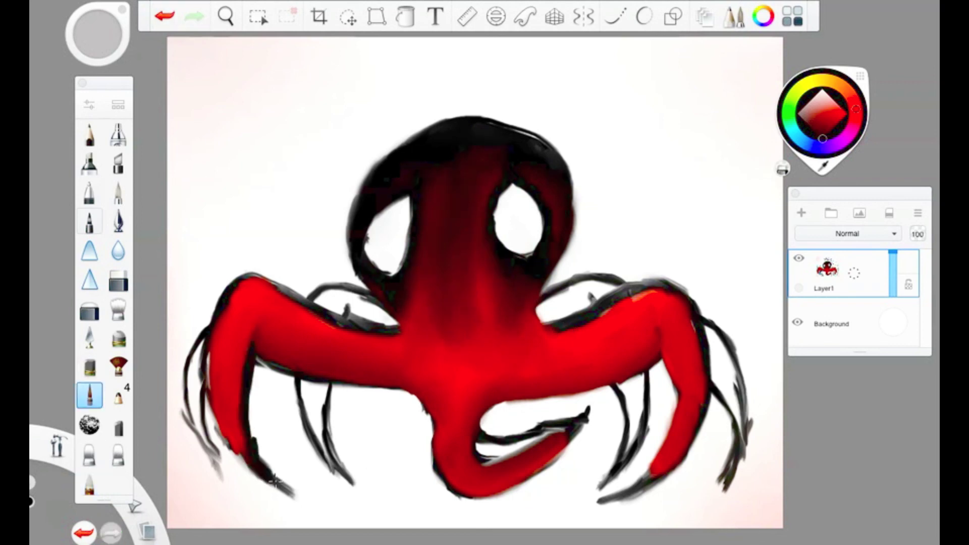
{"action": "mouse_move", "coordinate": [255, 353]}
{"action": "left_mouse_down"}
{"action": "mouse_move", "coordinate": [386, 378]}
{"action": "mouse_move", "coordinate": [439, 432]}
{"action": "left_mouse_up"}
{"action": "left_click_drag", "start_coordinate": [671, 323], "coordinate": [613, 504]}
{"action": "key", "text": "ctrl+z"}
{"action": "left_click_drag", "start_coordinate": [674, 376], "coordinate": [608, 502]}
{"action": "left_click_drag", "start_coordinate": [704, 396], "coordinate": [596, 509]}
Step: Trace black outlines around the hooked tail, the neck and the tops of both arms, undoing the faulty strokes
{"action": "mouse_move", "coordinate": [595, 389]}
{"action": "left_mouse_down"}
{"action": "mouse_move", "coordinate": [634, 367]}
{"action": "mouse_move", "coordinate": [477, 454]}
{"action": "left_mouse_up"}
{"action": "left_click_drag", "start_coordinate": [434, 411], "coordinate": [424, 467]}
{"action": "mouse_move", "coordinate": [666, 283]}
{"action": "left_mouse_down"}
{"action": "mouse_move", "coordinate": [560, 328]}
{"action": "mouse_move", "coordinate": [643, 298]}
{"action": "left_mouse_up"}
{"action": "left_click_drag", "start_coordinate": [560, 247], "coordinate": [528, 325]}
{"action": "left_click_drag", "start_coordinate": [580, 292], "coordinate": [524, 336]}
{"action": "left_click_drag", "start_coordinate": [406, 308], "coordinate": [392, 335]}
{"action": "mouse_move", "coordinate": [587, 411]}
{"action": "left_mouse_down"}
{"action": "mouse_move", "coordinate": [535, 484]}
{"action": "mouse_move", "coordinate": [497, 500]}
{"action": "mouse_move", "coordinate": [449, 492]}
{"action": "left_mouse_up"}
{"action": "left_click_drag", "start_coordinate": [434, 424], "coordinate": [442, 486]}
{"action": "key", "text": "ctrl+z"}
{"action": "key", "text": "ctrl+z"}
{"action": "left_click_drag", "start_coordinate": [233, 272], "coordinate": [391, 327]}
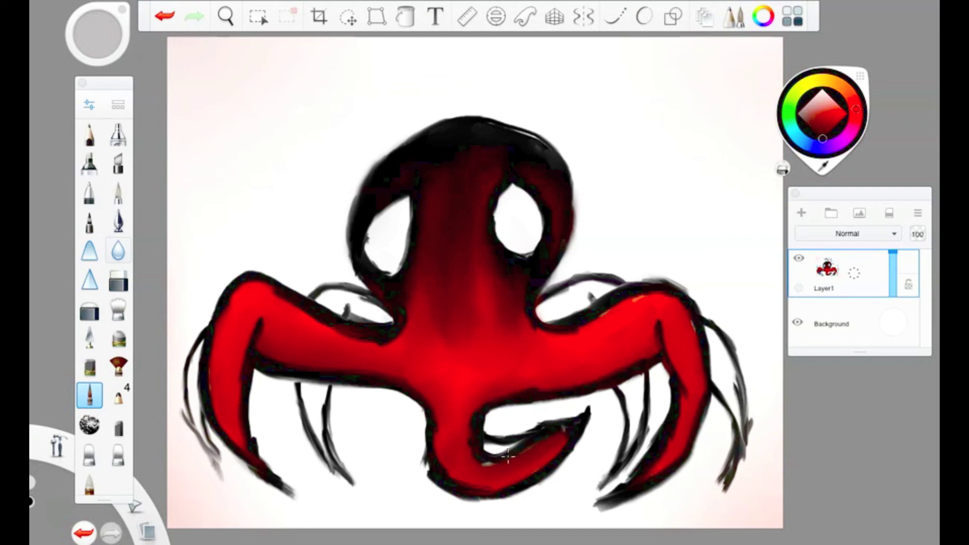
Step: Clean up the arm tips and the inside of the tail hook with the Hard Eraser, and retrace the left rear legs in black
{"action": "key", "text": "e"}
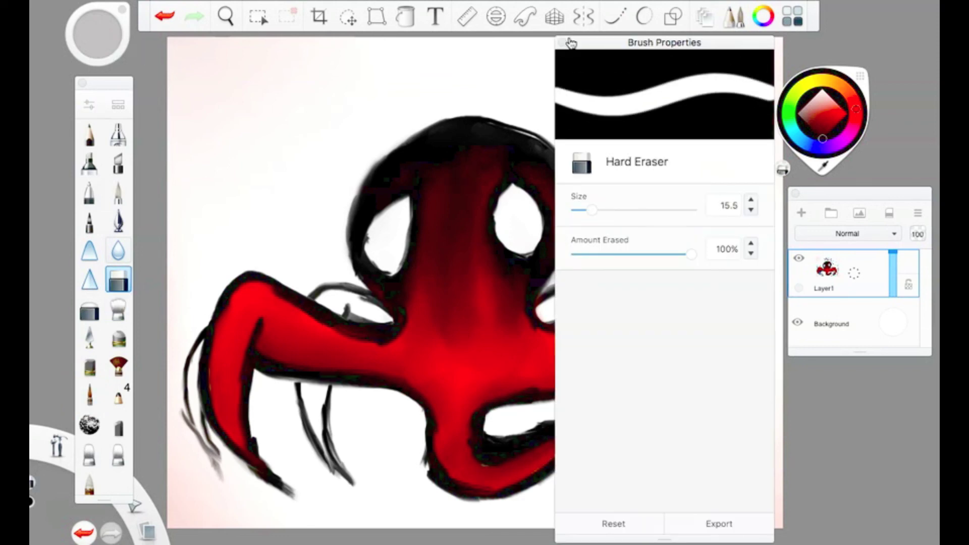
{"action": "left_click_drag", "start_coordinate": [586, 412], "coordinate": [492, 438]}
{"action": "left_click_drag", "start_coordinate": [708, 456], "coordinate": [626, 384]}
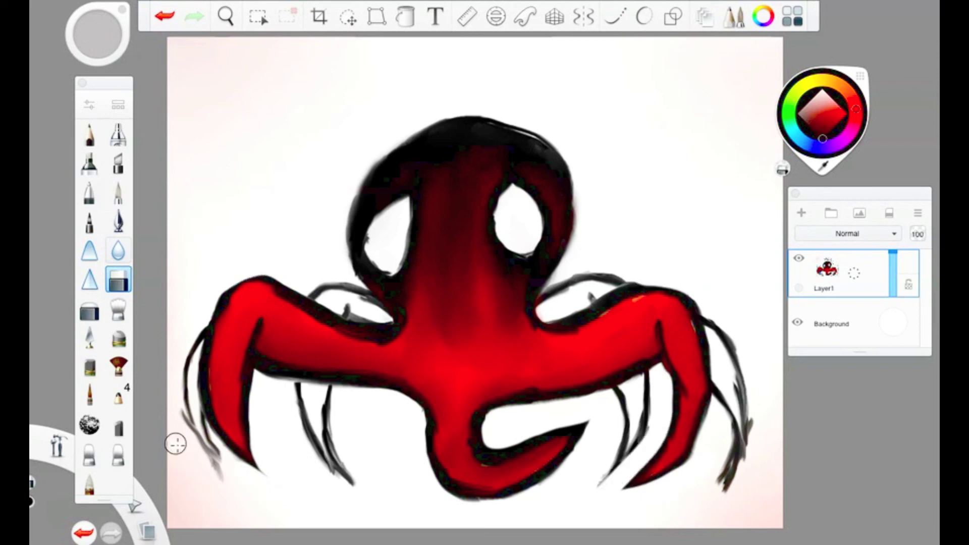
{"action": "left_click", "coordinate": [90, 396]}
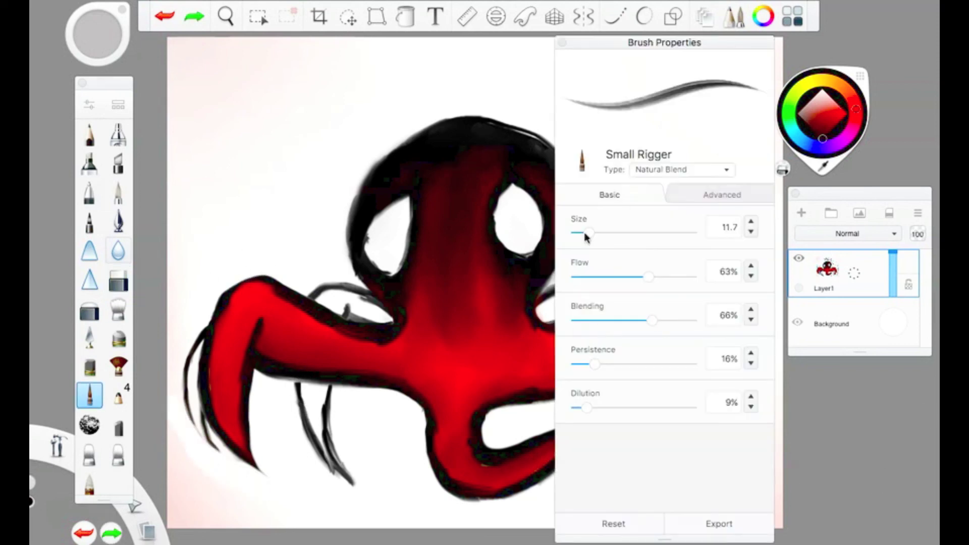
{"action": "left_click_drag", "start_coordinate": [353, 478], "coordinate": [325, 412]}
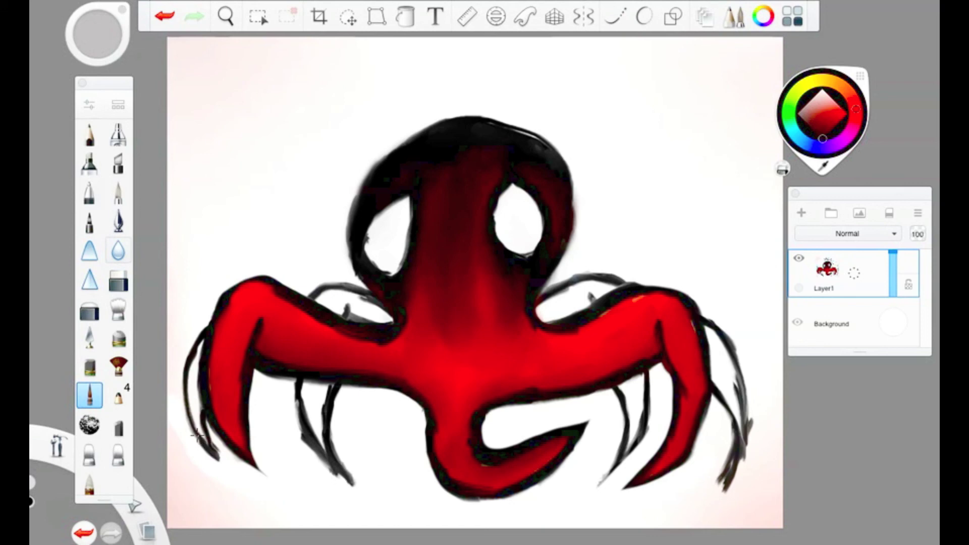
Step: Blend the black outlines into the body and repaint the chest and arms in bright red with the Soft Pastel
{"action": "left_click", "coordinate": [89, 481]}
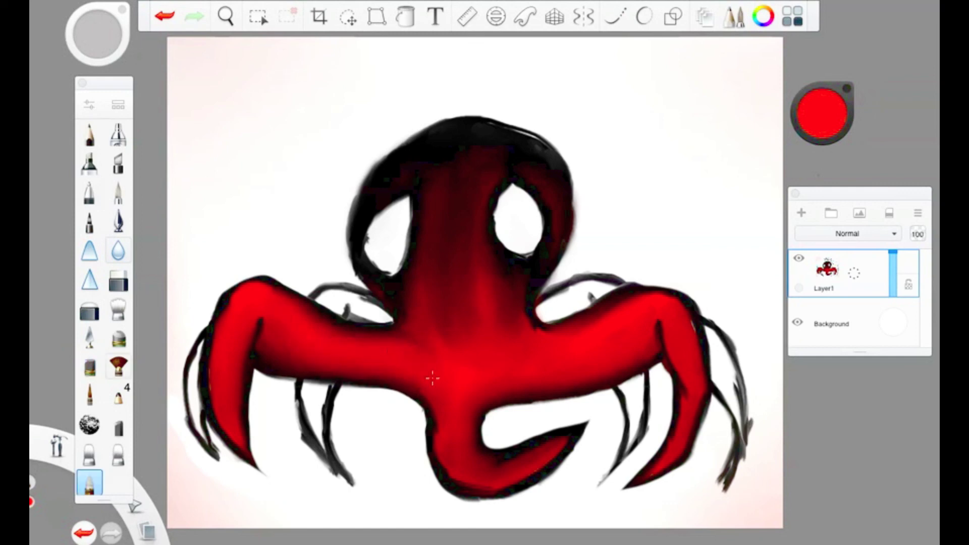
{"action": "left_click", "coordinate": [89, 366]}
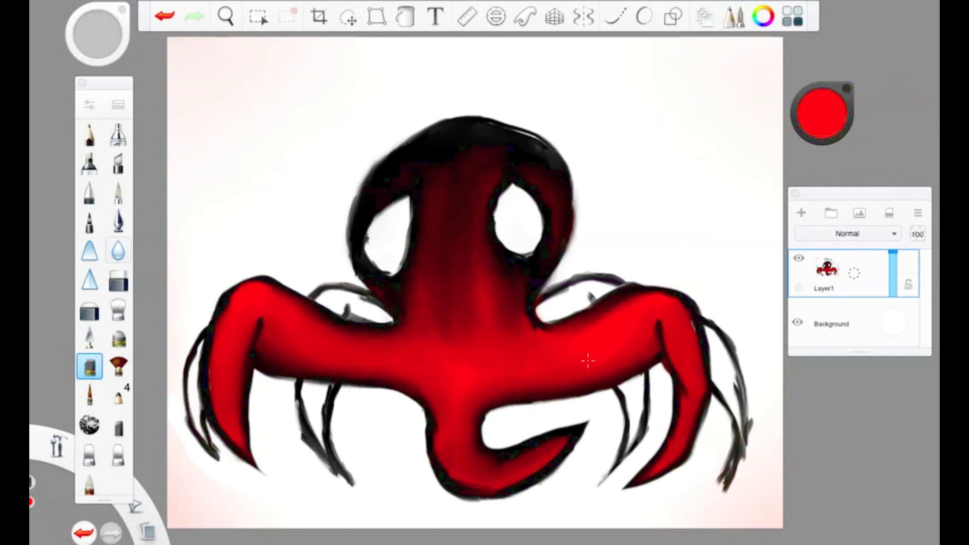
{"action": "left_click", "coordinate": [101, 480]}
Step: Soften the thin rear legs on both sides with the Blur brush, undoing the first stroke
{"action": "double_click", "coordinate": [118, 250]}
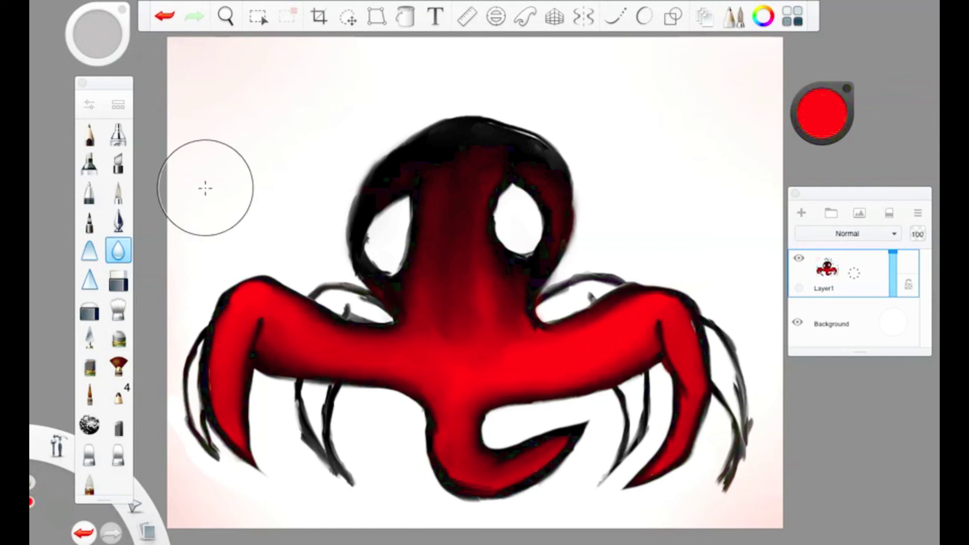
{"action": "mouse_move", "coordinate": [296, 424]}
{"action": "left_mouse_down"}
{"action": "mouse_move", "coordinate": [348, 398]}
{"action": "mouse_move", "coordinate": [197, 359]}
{"action": "left_mouse_up"}
{"action": "key", "text": "ctrl+z"}
{"action": "left_click", "coordinate": [562, 42]}
{"action": "left_click_drag", "start_coordinate": [656, 376], "coordinate": [625, 474]}
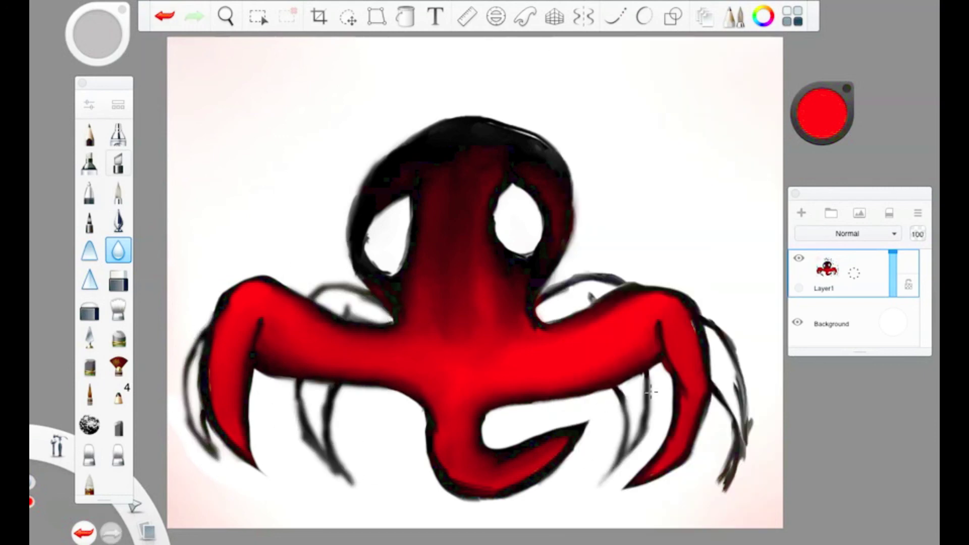
{"action": "left_click_drag", "start_coordinate": [711, 328], "coordinate": [725, 399]}
Step: Paint a wide white curved smile across the lower face and extend its corners with the Soft Pastel
{"action": "left_click", "coordinate": [90, 366]}
{"action": "left_click", "coordinate": [822, 112]}
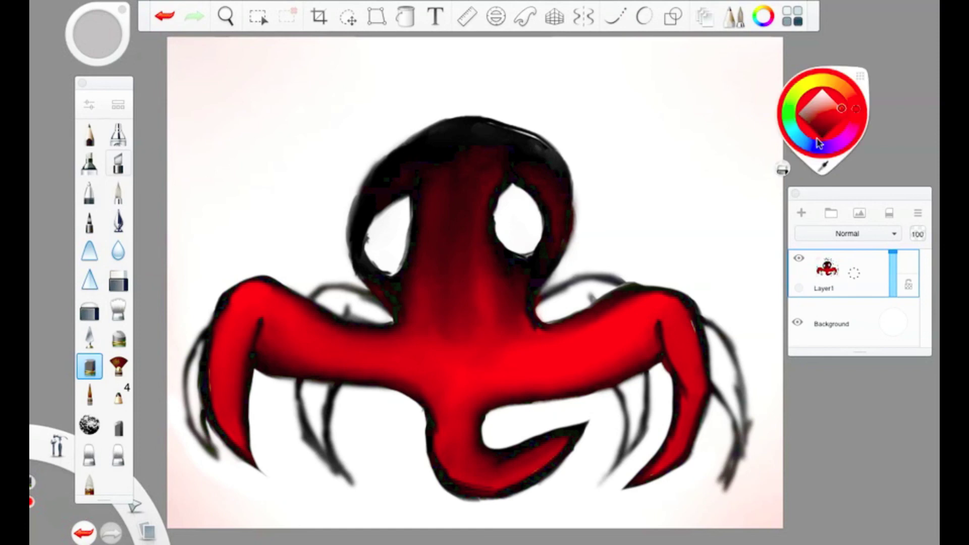
{"action": "left_click_drag", "start_coordinate": [465, 322], "coordinate": [500, 318]}
{"action": "left_click", "coordinate": [89, 105]}
{"action": "left_click", "coordinate": [89, 104]}
{"action": "mouse_move", "coordinate": [399, 303]}
{"action": "left_mouse_down"}
{"action": "mouse_move", "coordinate": [485, 323]}
{"action": "mouse_move", "coordinate": [505, 300]}
{"action": "left_mouse_up"}
{"action": "left_click", "coordinate": [89, 395]}
{"action": "left_click", "coordinate": [89, 104]}
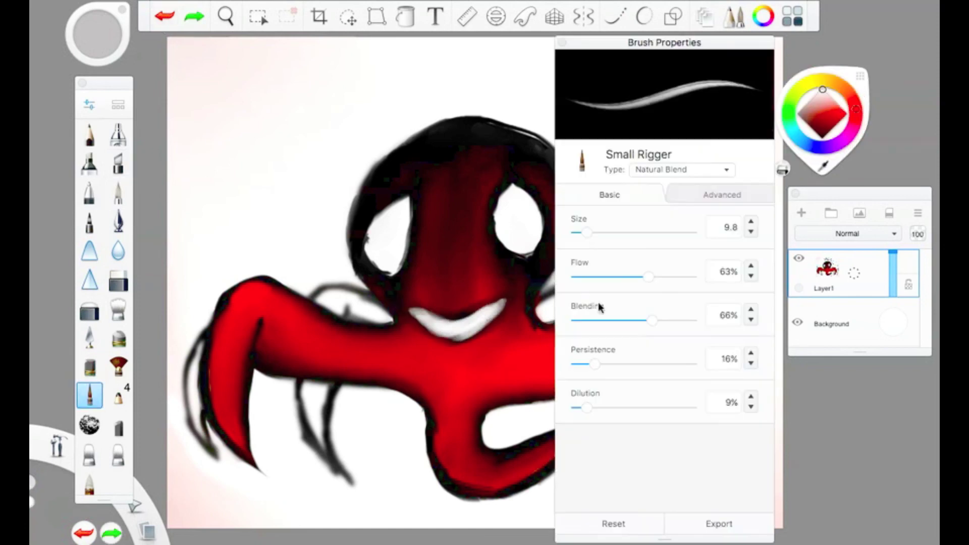
{"action": "left_click", "coordinate": [90, 367]}
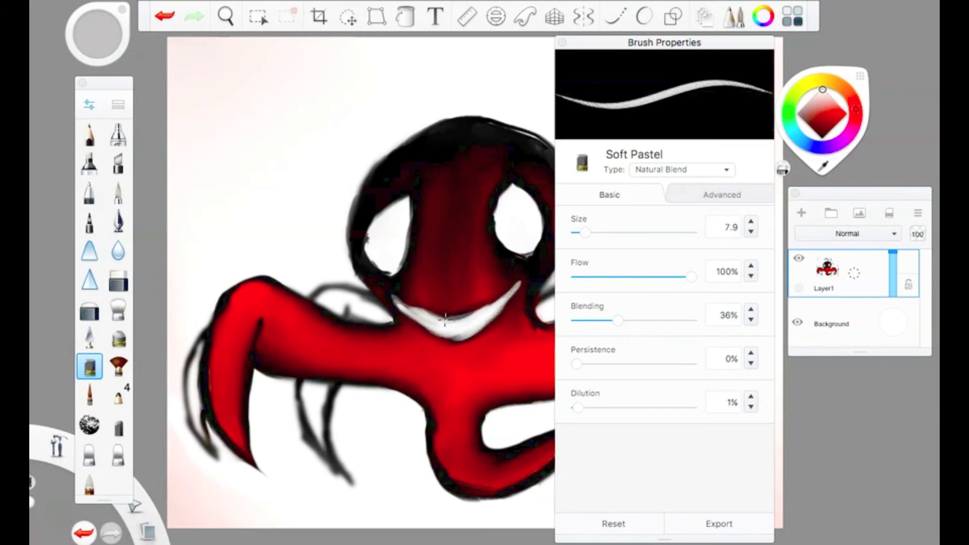
{"action": "key", "text": "ctrl+b"}
Step: Paint a bright red vertical highlight down the middle of the face and blend its edges
{"action": "left_click", "coordinate": [840, 120]}
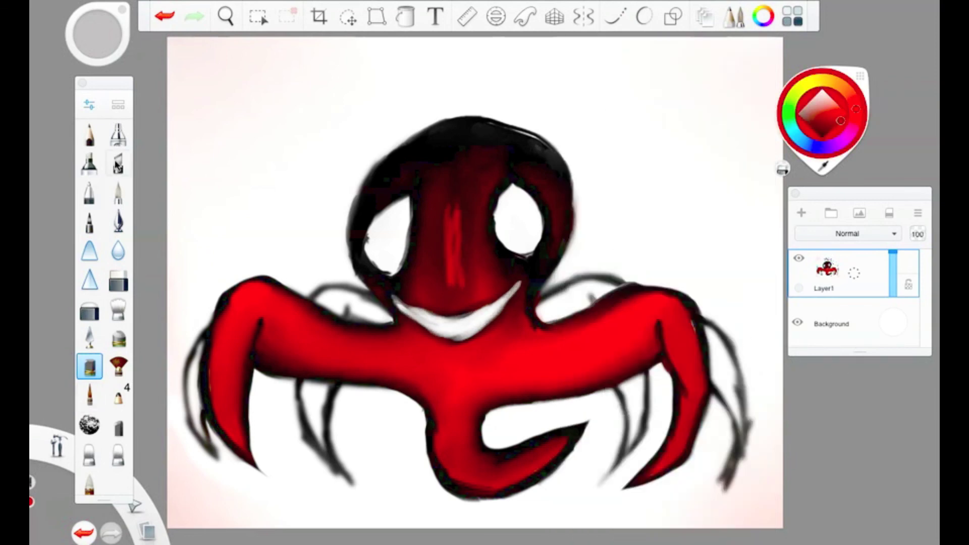
{"action": "key", "text": "ctrl+b"}
{"action": "left_click_drag", "start_coordinate": [449, 199], "coordinate": [456, 293]}
{"action": "key", "text": "ctrl+b"}
{"action": "left_click", "coordinate": [90, 482]}
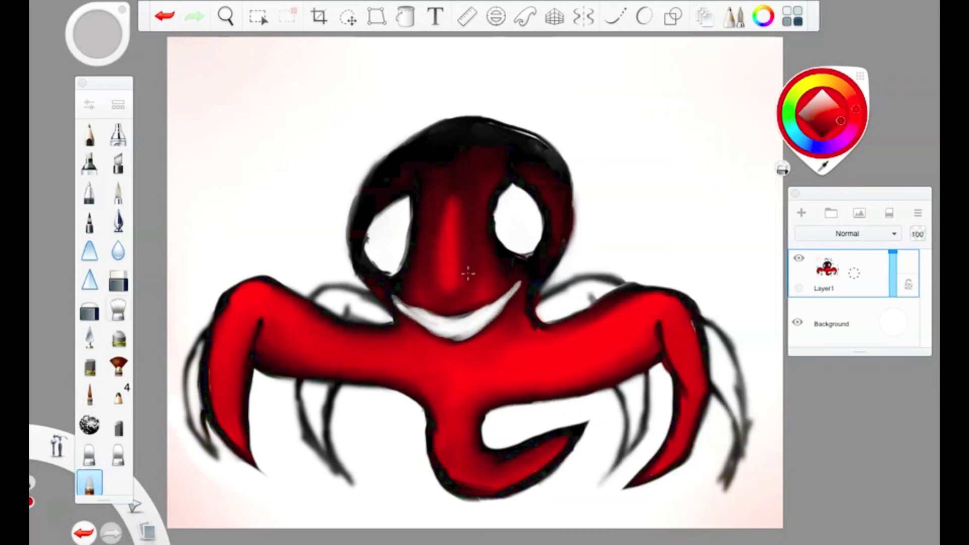
Step: Set the Small Rigger's size to 9.2, blending to 42% and persistence to 13%, and paint red below the face highlight
{"action": "left_click", "coordinate": [91, 398]}
{"action": "key", "text": "ctrl+b"}
{"action": "left_click_drag", "start_coordinate": [634, 232], "coordinate": [623, 232]}
{"action": "left_click_drag", "start_coordinate": [641, 325], "coordinate": [620, 325]}
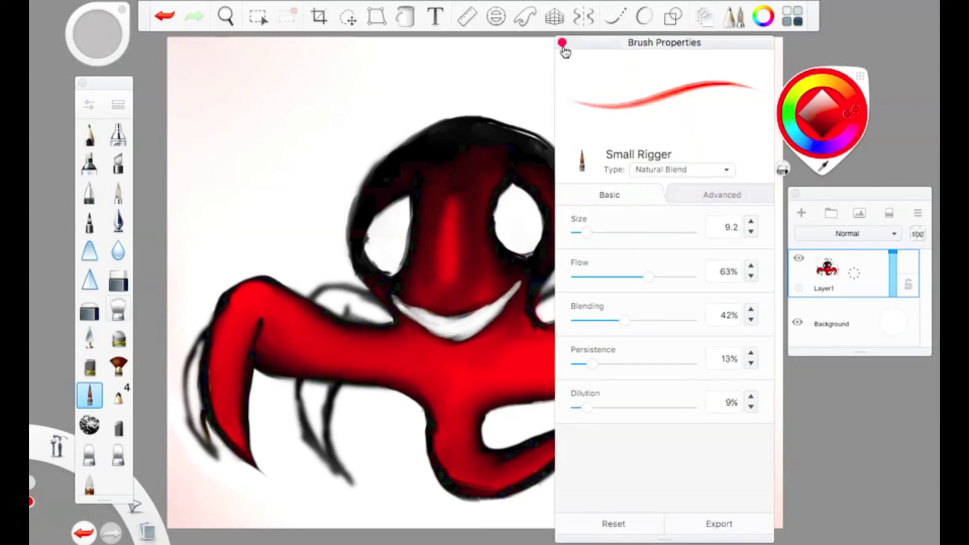
{"action": "key", "text": "ctrl+b"}
{"action": "left_click_drag", "start_coordinate": [437, 278], "coordinate": [460, 274]}
Step: Adjust the Soft Pastel's size and blending, and draw short dark lines across the white smile to separate the teeth
{"action": "left_click", "coordinate": [89, 367]}
{"action": "key", "text": "ctrl+b"}
{"action": "left_click_drag", "start_coordinate": [599, 231], "coordinate": [594, 235]}
{"action": "key", "text": "ctrl+b"}
{"action": "left_click", "coordinate": [91, 106]}
{"action": "left_click_drag", "start_coordinate": [623, 320], "coordinate": [591, 320]}
{"action": "left_click_drag", "start_coordinate": [451, 315], "coordinate": [452, 340]}
{"action": "mouse_move", "coordinate": [434, 307]}
{"action": "left_mouse_down"}
{"action": "mouse_move", "coordinate": [432, 333]}
{"action": "mouse_move", "coordinate": [413, 323]}
{"action": "left_mouse_up"}
{"action": "left_click_drag", "start_coordinate": [475, 307], "coordinate": [473, 337]}
{"action": "left_click_drag", "start_coordinate": [499, 295], "coordinate": [496, 318]}
Step: Blend the red highlight between the eyes and brighten its centre with a colour sampled from it
{"action": "left_click", "coordinate": [89, 482]}
{"action": "mouse_move", "coordinate": [449, 192]}
{"action": "left_mouse_down"}
{"action": "mouse_move", "coordinate": [453, 275]}
{"action": "mouse_move", "coordinate": [470, 222]}
{"action": "left_mouse_up"}
{"action": "mouse_move", "coordinate": [424, 267]}
{"action": "left_mouse_down"}
{"action": "mouse_move", "coordinate": [429, 280]}
{"action": "mouse_move", "coordinate": [473, 277]}
{"action": "left_mouse_up"}
{"action": "key", "text": "ctrl+b"}
{"action": "left_click", "coordinate": [449, 237], "text": "alt"}
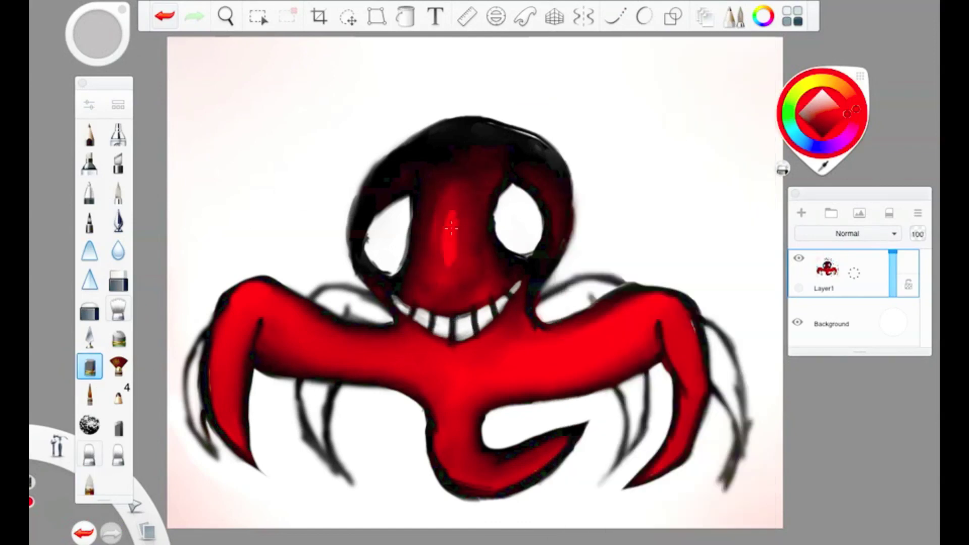
Step: Shade the area beneath the smile in black with the Soft Pastel and blend it into the red chest
{"action": "left_click", "coordinate": [89, 366]}
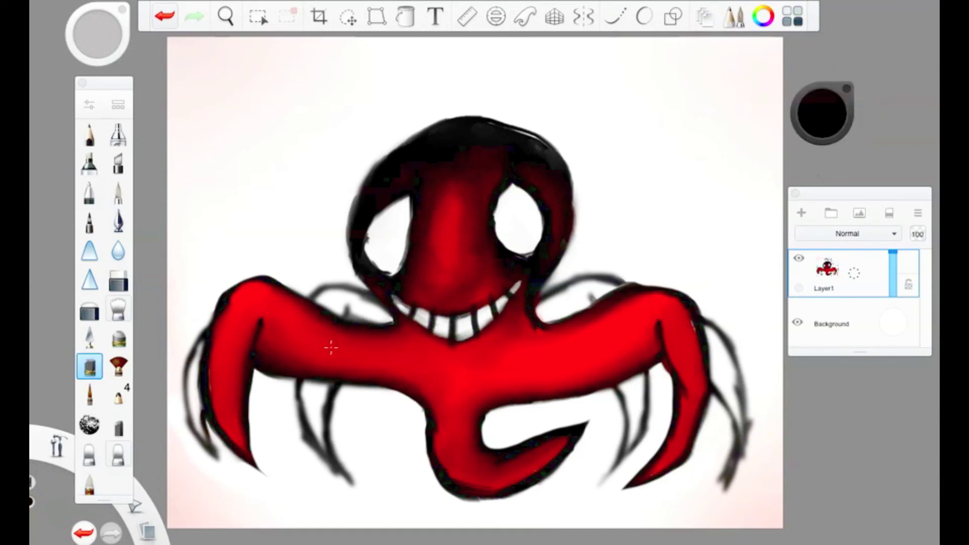
{"action": "left_click_drag", "start_coordinate": [353, 344], "coordinate": [436, 345]}
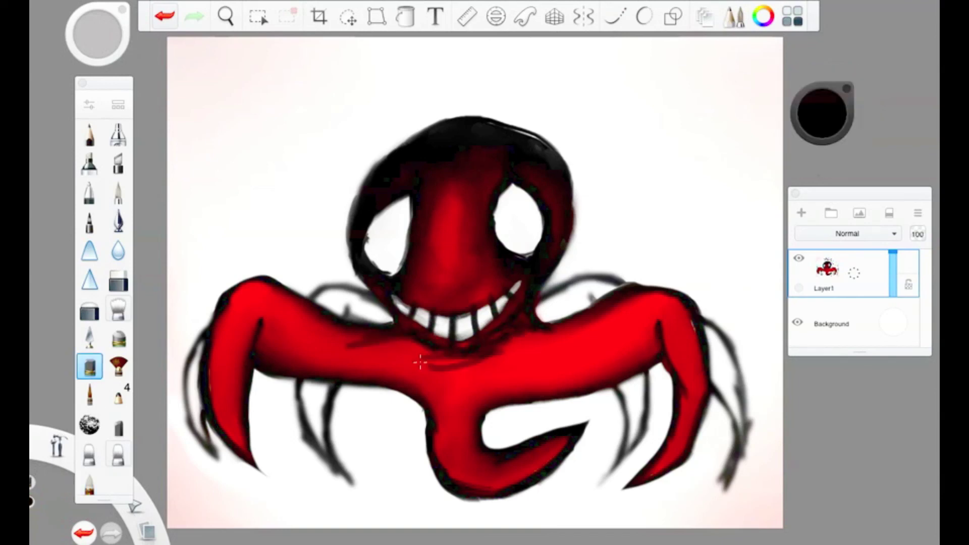
{"action": "left_click", "coordinate": [89, 482]}
{"action": "key", "text": "ctrl+z"}
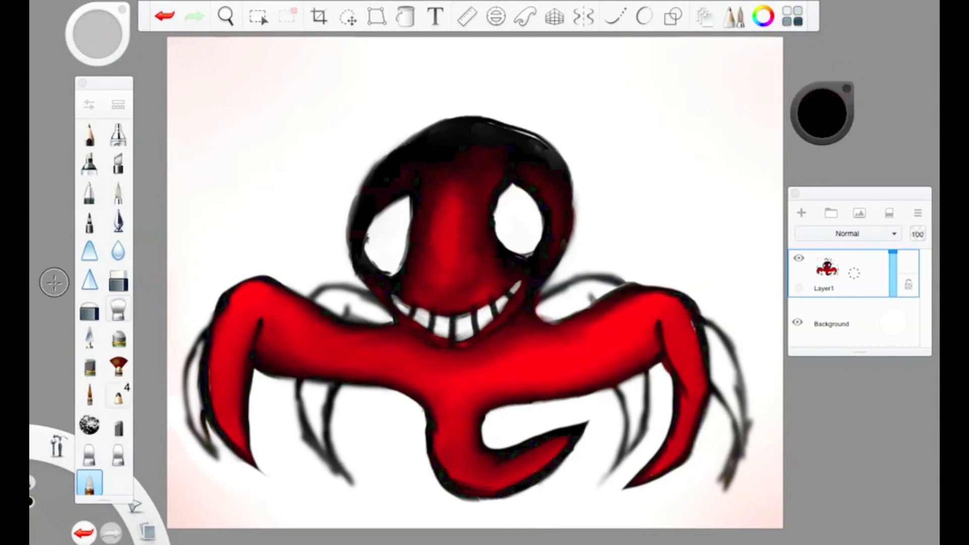
Step: Fill the rear legs on both sides with orange-red using the Soft Pastel
{"action": "left_click", "coordinate": [89, 366]}
{"action": "left_click", "coordinate": [778, 162]}
{"action": "left_click_drag", "start_coordinate": [306, 382], "coordinate": [309, 411]}
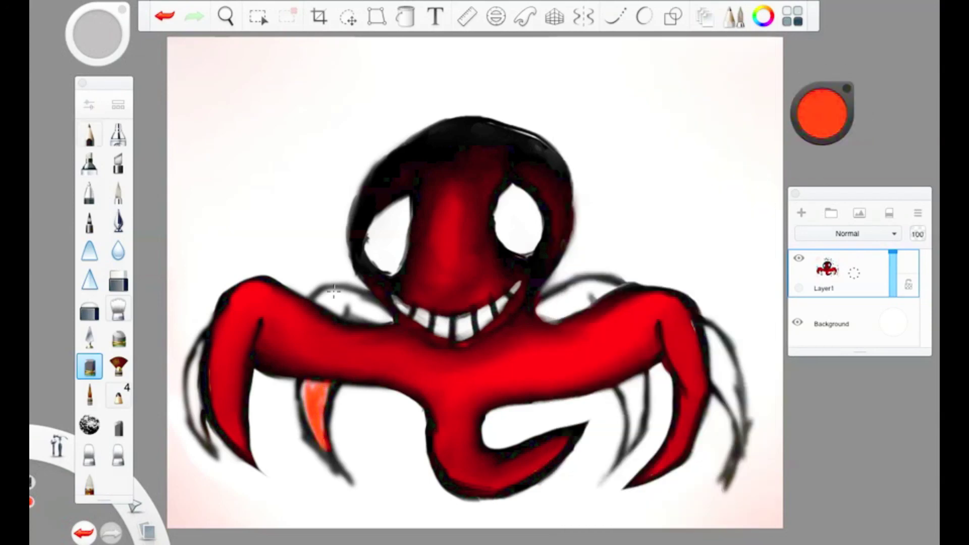
{"action": "left_click_drag", "start_coordinate": [325, 298], "coordinate": [358, 303]}
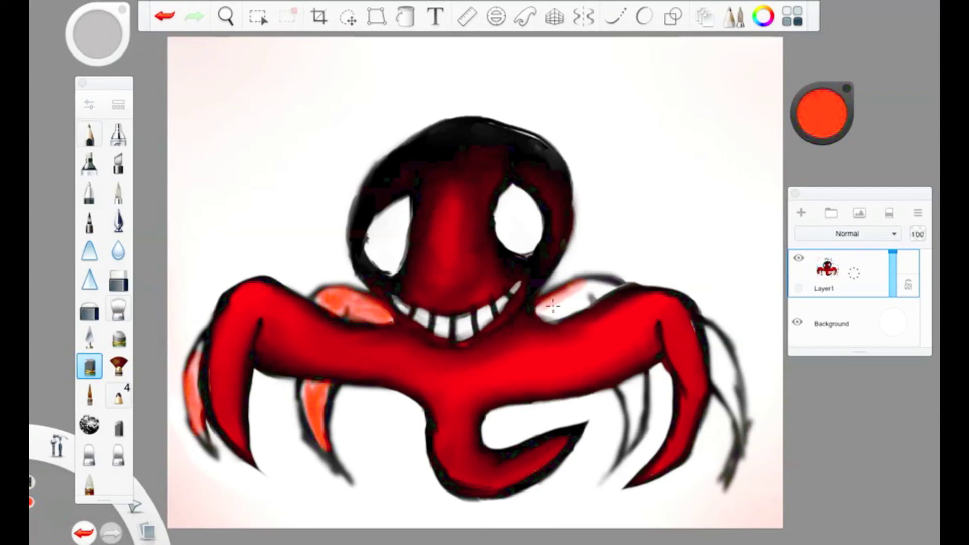
{"action": "left_click_drag", "start_coordinate": [553, 306], "coordinate": [555, 308]}
{"action": "mouse_move", "coordinate": [707, 329]}
{"action": "left_mouse_down"}
{"action": "mouse_move", "coordinate": [727, 391]}
{"action": "mouse_move", "coordinate": [708, 331]}
{"action": "left_mouse_up"}
Step: Set the Soft Pastel's persistence to 19%, shade the chest and right arm in black, and blend the shading into the red
{"action": "key", "text": "ctrl+b"}
{"action": "left_click_drag", "start_coordinate": [578, 411], "coordinate": [584, 368]}
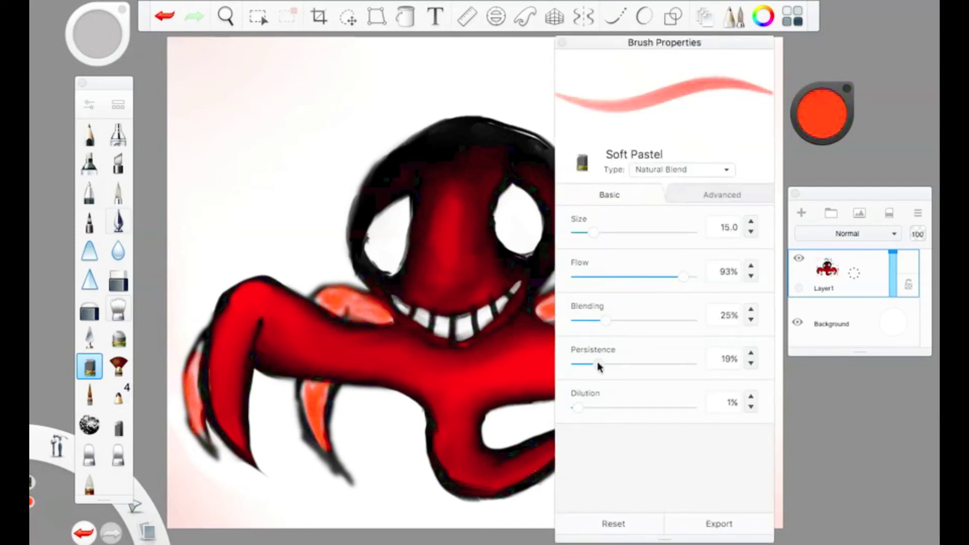
{"action": "left_click", "coordinate": [807, 136]}
{"action": "left_click", "coordinate": [90, 482]}
{"action": "mouse_move", "coordinate": [461, 356]}
{"action": "left_mouse_down"}
{"action": "mouse_move", "coordinate": [504, 372]}
{"action": "mouse_move", "coordinate": [577, 348]}
{"action": "left_mouse_up"}
{"action": "left_click", "coordinate": [89, 367]}
{"action": "mouse_move", "coordinate": [653, 333]}
{"action": "left_mouse_down"}
{"action": "mouse_move", "coordinate": [535, 387]}
{"action": "mouse_move", "coordinate": [482, 395]}
{"action": "left_mouse_up"}
{"action": "left_click", "coordinate": [89, 482]}
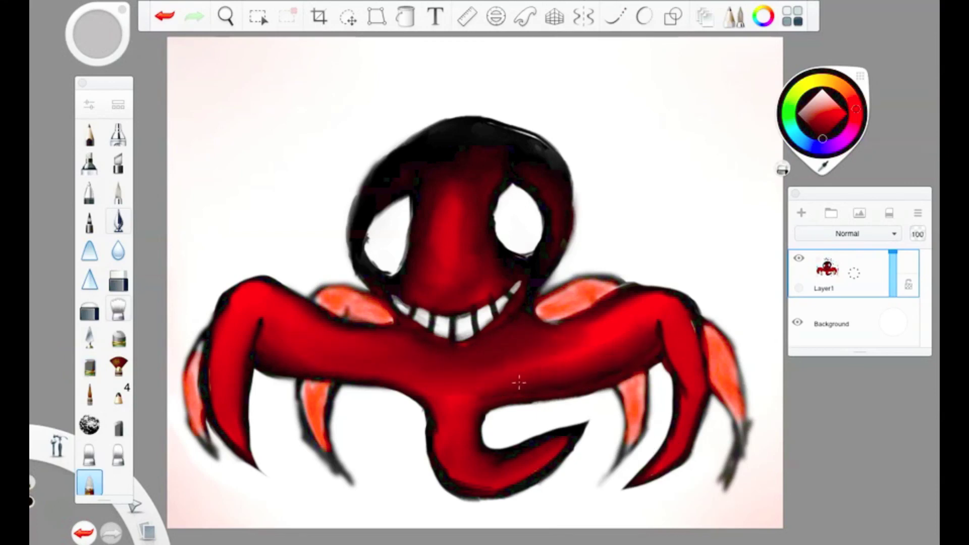
Step: Add dark shading to the left arm and the hooked tail and blend it into the red
{"action": "left_click", "coordinate": [90, 367]}
{"action": "mouse_move", "coordinate": [281, 346]}
{"action": "left_mouse_down"}
{"action": "mouse_move", "coordinate": [325, 372]}
{"action": "mouse_move", "coordinate": [313, 349]}
{"action": "mouse_move", "coordinate": [395, 361]}
{"action": "left_mouse_up"}
{"action": "left_click", "coordinate": [90, 482]}
{"action": "left_click", "coordinate": [90, 367]}
{"action": "left_click_drag", "start_coordinate": [469, 424], "coordinate": [561, 442]}
{"action": "left_click", "coordinate": [89, 482]}
{"action": "mouse_move", "coordinate": [457, 456]}
{"action": "left_mouse_down"}
{"action": "mouse_move", "coordinate": [455, 411]}
{"action": "mouse_move", "coordinate": [555, 446]}
{"action": "left_mouse_up"}
Step: Draw a black curved line through the middle of the teeth with the Soft Pastel, undoing the Small Rigger attempt
{"action": "left_click", "coordinate": [90, 395]}
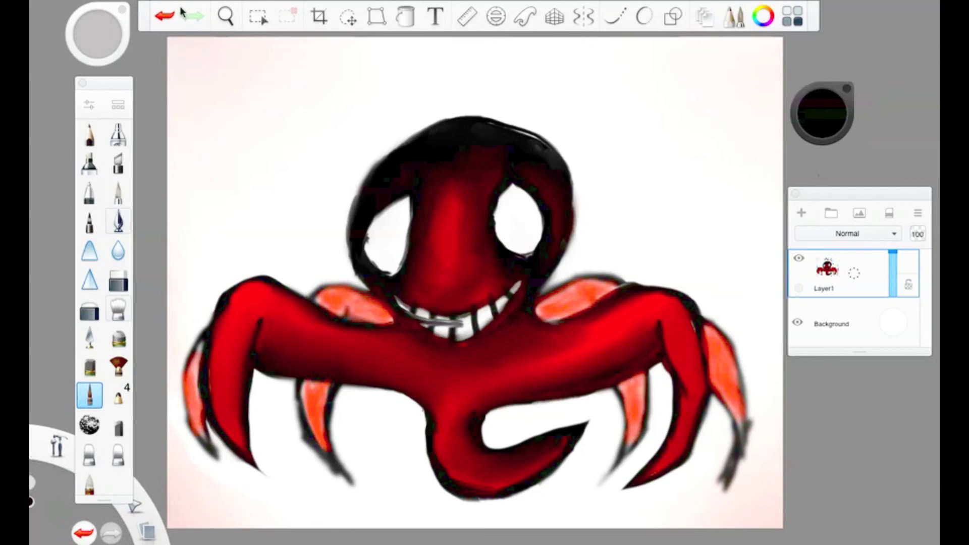
{"action": "double_click", "coordinate": [90, 395]}
{"action": "left_click", "coordinate": [167, 18]}
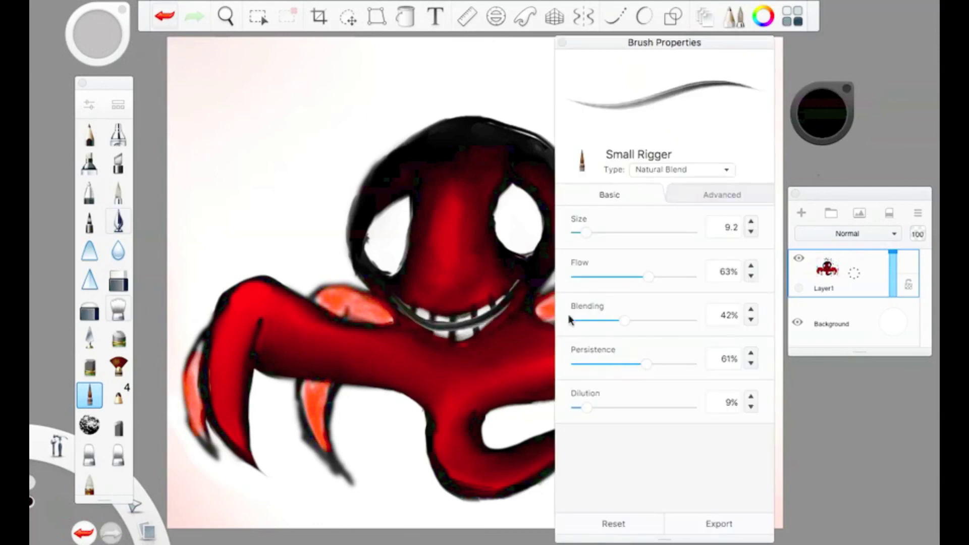
{"action": "left_click", "coordinate": [89, 367]}
{"action": "mouse_move", "coordinate": [377, 294]}
{"action": "left_mouse_down"}
{"action": "mouse_move", "coordinate": [525, 277]}
{"action": "mouse_move", "coordinate": [414, 335]}
{"action": "mouse_move", "coordinate": [391, 299]}
{"action": "mouse_move", "coordinate": [482, 306]}
{"action": "left_mouse_up"}
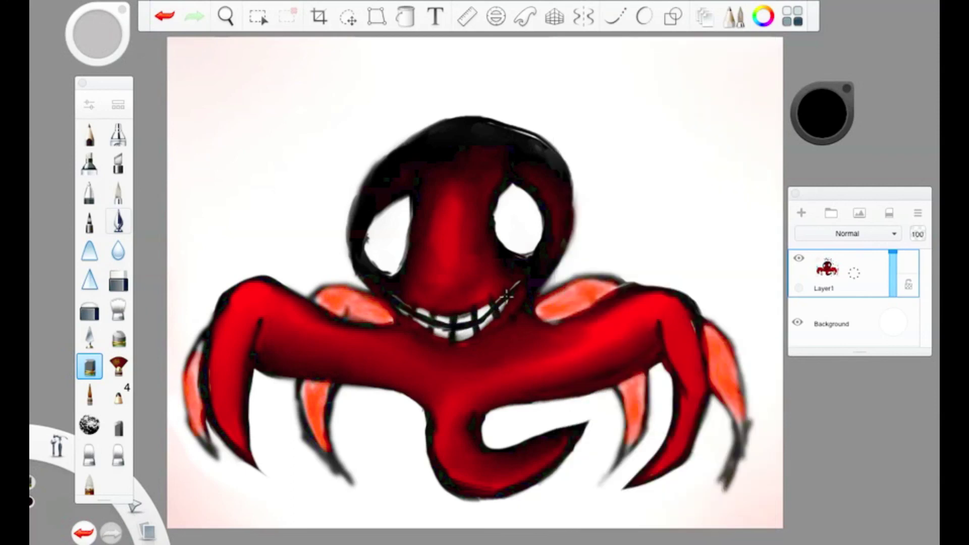
Step: Paint a large rounded black mass rising from the head's upper right, ending in a tapering beaded tip
{"action": "mouse_move", "coordinate": [570, 146]}
{"action": "left_mouse_down"}
{"action": "mouse_move", "coordinate": [533, 134]}
{"action": "mouse_move", "coordinate": [589, 80]}
{"action": "mouse_move", "coordinate": [520, 134]}
{"action": "mouse_move", "coordinate": [598, 158]}
{"action": "left_mouse_up"}
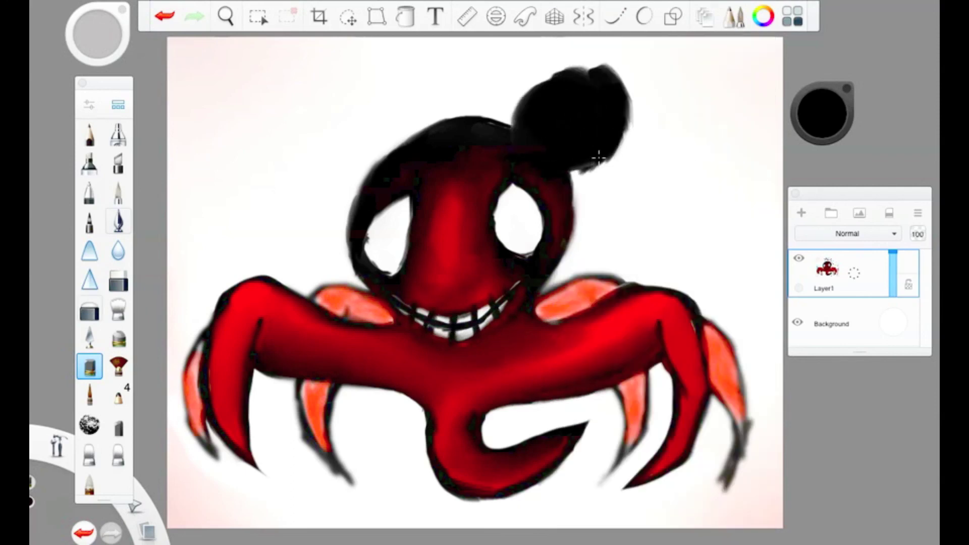
{"action": "mouse_move", "coordinate": [578, 72]}
{"action": "left_mouse_down"}
{"action": "mouse_move", "coordinate": [508, 123]}
{"action": "mouse_move", "coordinate": [631, 75]}
{"action": "mouse_move", "coordinate": [714, 102]}
{"action": "left_mouse_up"}
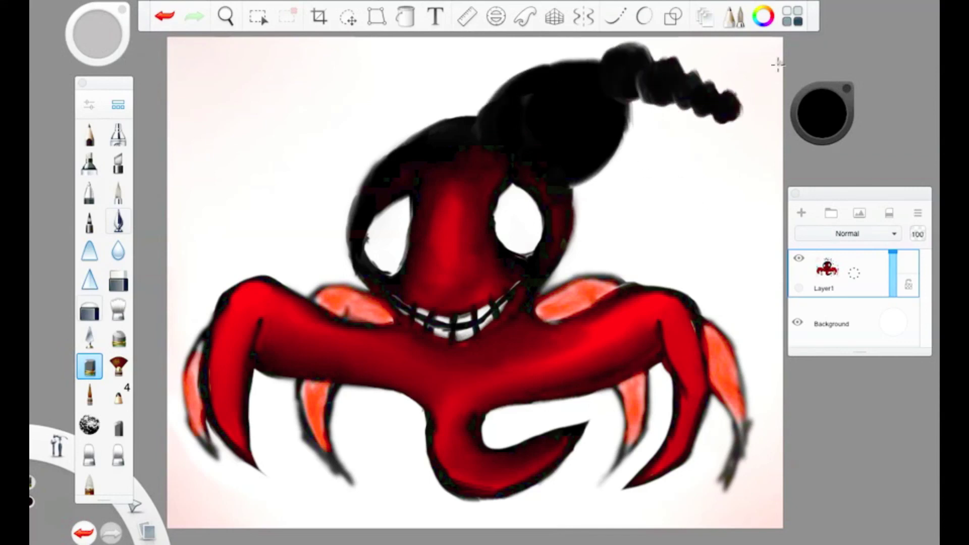
Step: Fill the rounded mass behind the head with red and blend it into the top of the head
{"action": "left_click", "coordinate": [822, 113]}
{"action": "mouse_move", "coordinate": [596, 151]}
{"action": "left_mouse_down"}
{"action": "mouse_move", "coordinate": [595, 101]}
{"action": "mouse_move", "coordinate": [555, 127]}
{"action": "mouse_move", "coordinate": [572, 76]}
{"action": "mouse_move", "coordinate": [558, 112]}
{"action": "left_mouse_up"}
{"action": "left_click", "coordinate": [118, 307]}
{"action": "left_click_drag", "start_coordinate": [495, 131], "coordinate": [459, 158]}
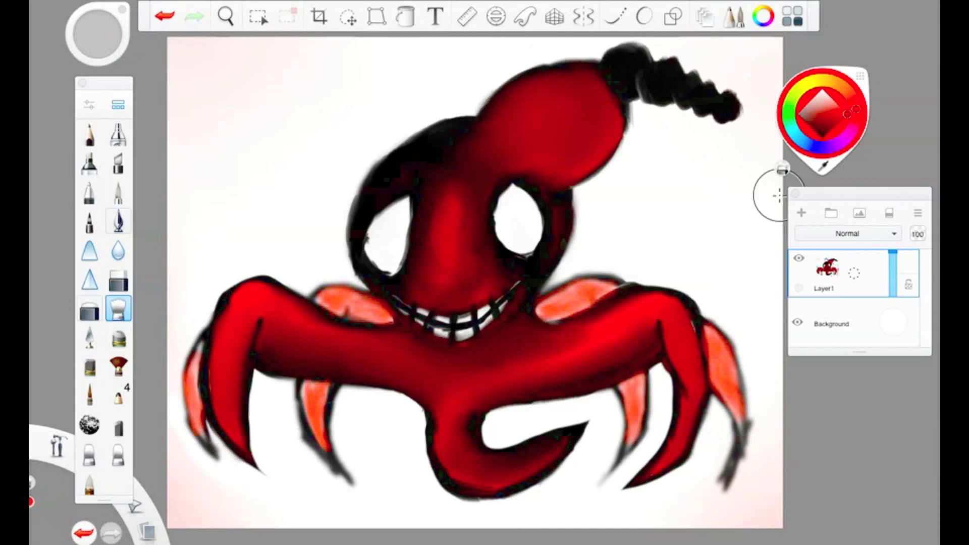
Step: Fill the first bead of the head extension with red and the second with orange, blending the colours within their black outlines
{"action": "left_click", "coordinate": [89, 366]}
{"action": "left_click", "coordinate": [89, 367]}
{"action": "left_click", "coordinate": [90, 366]}
{"action": "left_click_drag", "start_coordinate": [608, 56], "coordinate": [635, 76]}
{"action": "left_click", "coordinate": [118, 308]}
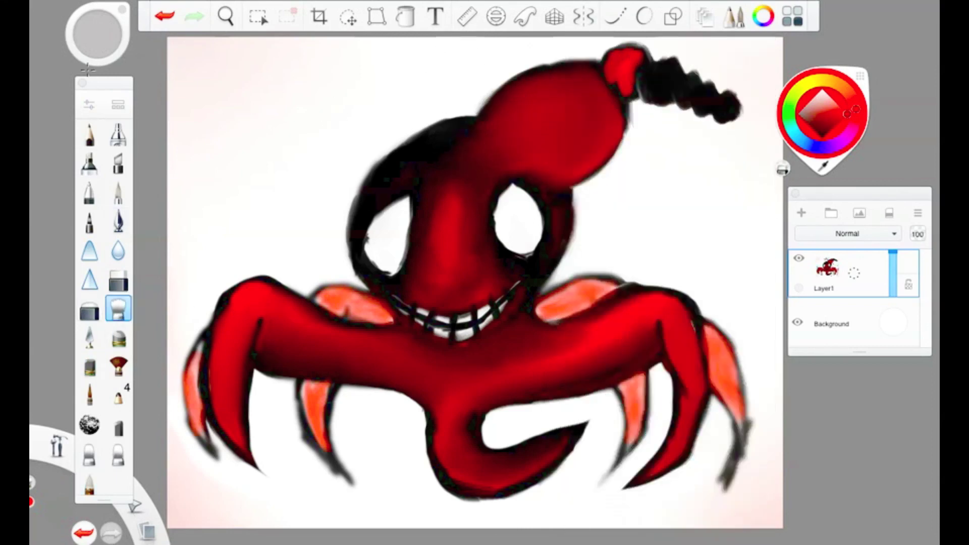
{"action": "mouse_move", "coordinate": [617, 108]}
{"action": "left_mouse_down"}
{"action": "mouse_move", "coordinate": [631, 48]}
{"action": "mouse_move", "coordinate": [650, 93]}
{"action": "left_mouse_up"}
{"action": "left_click", "coordinate": [90, 367]}
{"action": "key", "text": "ctrl+z"}
{"action": "left_click", "coordinate": [118, 308]}
Step: Add black shading strokes where the rounded mass meets the head and blend them into the red
{"action": "left_click", "coordinate": [90, 366]}
{"action": "left_click", "coordinate": [821, 113]}
{"action": "mouse_move", "coordinate": [514, 115]}
{"action": "left_mouse_down"}
{"action": "mouse_move", "coordinate": [479, 166]}
{"action": "mouse_move", "coordinate": [487, 182]}
{"action": "left_mouse_up"}
{"action": "left_click_drag", "start_coordinate": [520, 179], "coordinate": [588, 154]}
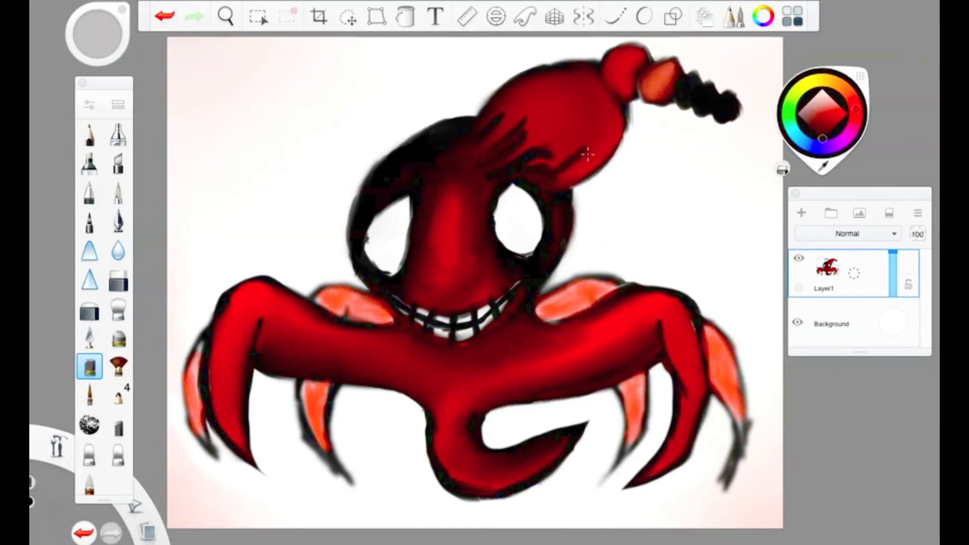
{"action": "left_click", "coordinate": [89, 482]}
{"action": "left_click_drag", "start_coordinate": [504, 108], "coordinate": [536, 156]}
{"action": "left_click_drag", "start_coordinate": [601, 128], "coordinate": [547, 153]}
Step: Paint pale pink centres on the small beads at the extension's tip and blend them inside their outlines
{"action": "left_click", "coordinate": [833, 100]}
{"action": "left_click", "coordinate": [90, 395]}
{"action": "left_click_drag", "start_coordinate": [686, 77], "coordinate": [709, 111]}
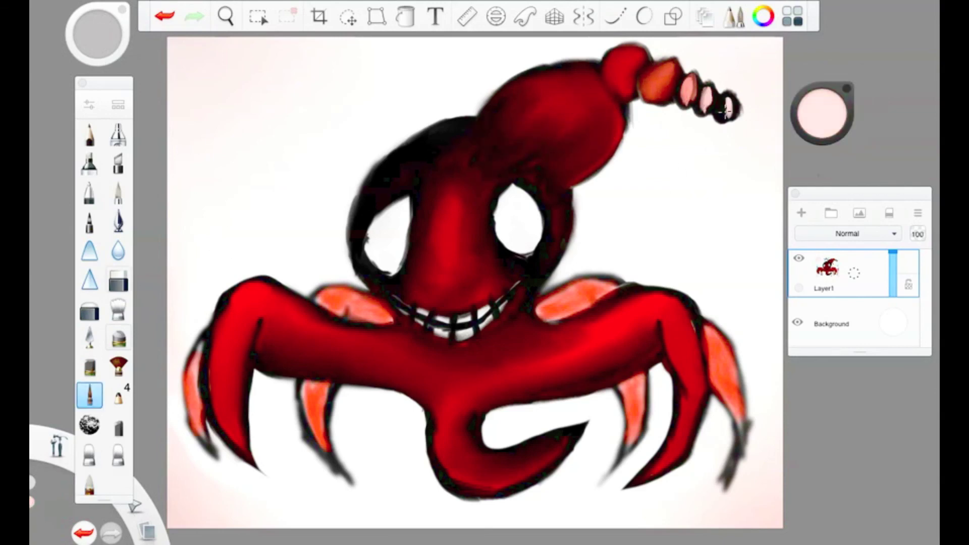
{"action": "left_click", "coordinate": [118, 308]}
{"action": "mouse_move", "coordinate": [671, 76]}
{"action": "left_mouse_down"}
{"action": "mouse_move", "coordinate": [701, 109]}
{"action": "mouse_move", "coordinate": [736, 119]}
{"action": "left_mouse_up"}
Step: Draw a bright red wavy vein along the head's upper left side into the rounded mass
{"action": "left_click", "coordinate": [90, 395]}
{"action": "left_click", "coordinate": [821, 114]}
{"action": "left_click", "coordinate": [838, 104]}
{"action": "left_click_drag", "start_coordinate": [382, 178], "coordinate": [550, 101]}
Step: Try adding several more red veins across the head, forehead and rounded mass, and undo them
{"action": "mouse_move", "coordinate": [580, 109]}
{"action": "left_mouse_down"}
{"action": "mouse_move", "coordinate": [468, 161]}
{"action": "mouse_move", "coordinate": [423, 222]}
{"action": "left_mouse_up"}
{"action": "left_click_drag", "start_coordinate": [605, 114], "coordinate": [469, 245]}
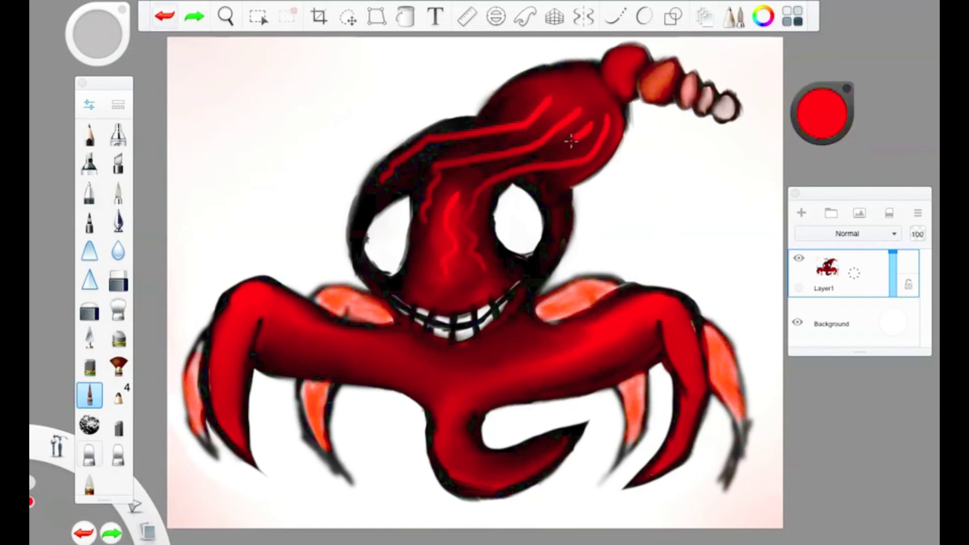
{"action": "left_click_drag", "start_coordinate": [371, 207], "coordinate": [550, 106]}
{"action": "left_click_drag", "start_coordinate": [590, 119], "coordinate": [486, 172]}
{"action": "key", "text": "ctrl+z"}
{"action": "key", "text": "ctrl+z"}
{"action": "key", "text": "ctrl+z"}
{"action": "key", "text": "ctrl+z"}
{"action": "key", "text": "ctrl+z"}
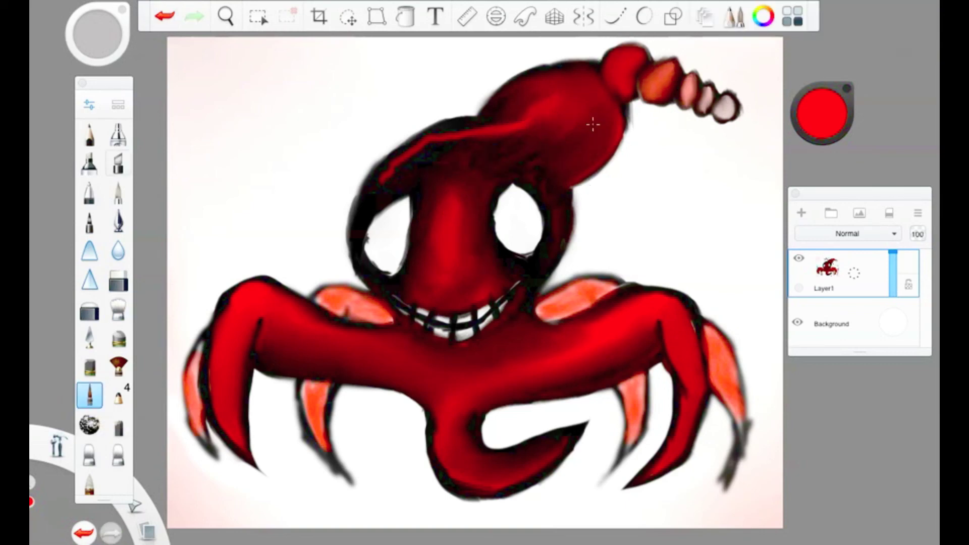
Step: Draw two wavy red veins down from the rounded mass on either side of the right eye and sharpen the beads' outlines
{"action": "left_click_drag", "start_coordinate": [594, 123], "coordinate": [470, 222]}
{"action": "left_click_drag", "start_coordinate": [610, 122], "coordinate": [539, 255]}
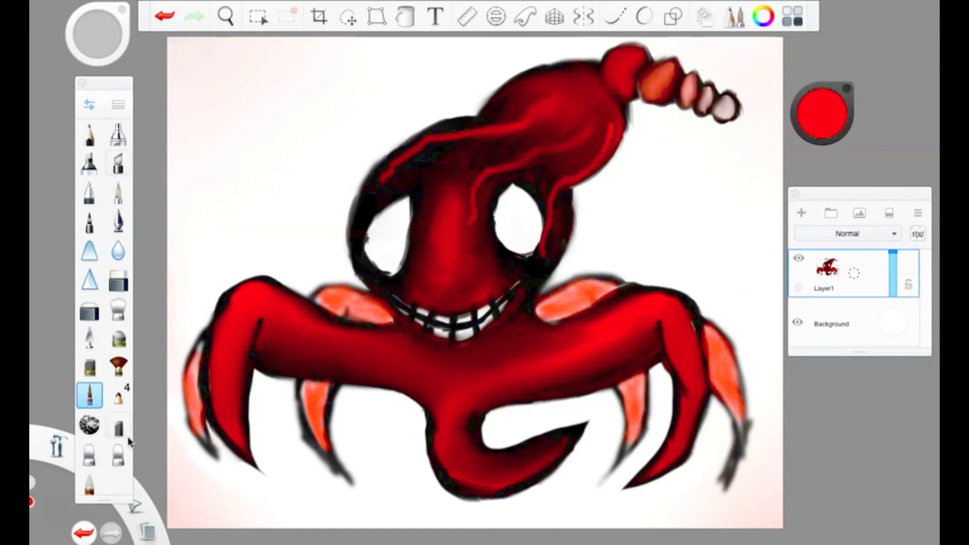
{"action": "left_click", "coordinate": [90, 278]}
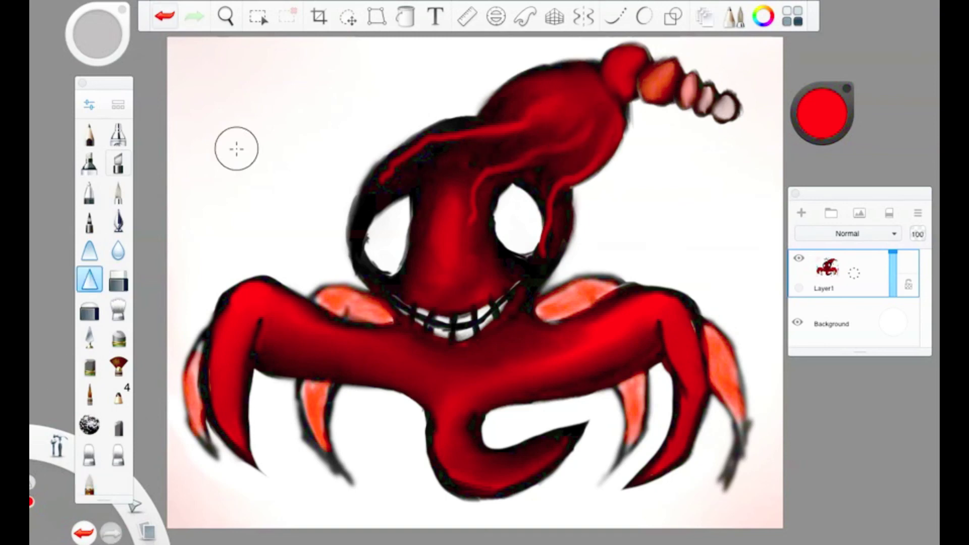
{"action": "left_click_drag", "start_coordinate": [608, 48], "coordinate": [632, 79]}
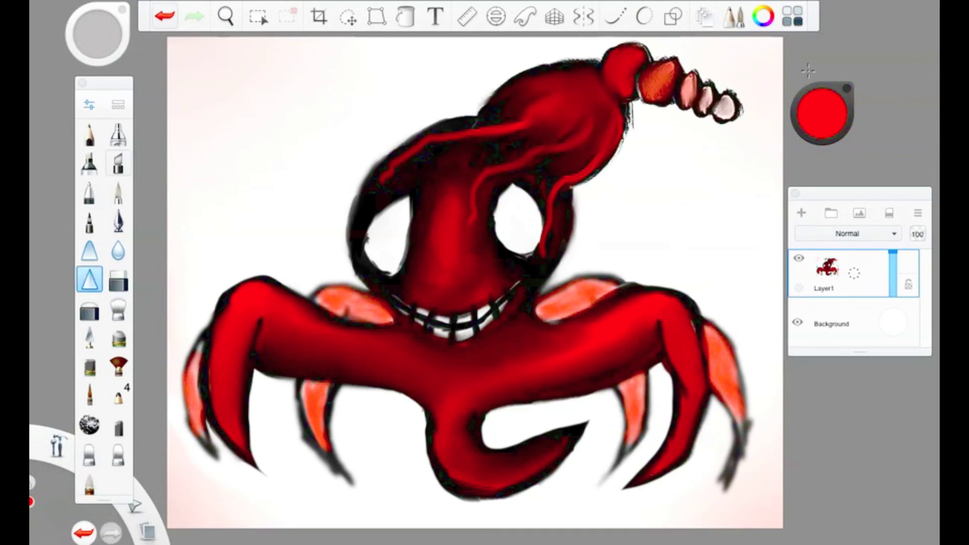
Step: Paint blue along both arms and the hooked tail and blend it into the red
{"action": "left_click", "coordinate": [89, 366]}
{"action": "left_click", "coordinate": [90, 367]}
{"action": "mouse_move", "coordinate": [638, 320]}
{"action": "left_mouse_down"}
{"action": "mouse_move", "coordinate": [480, 374]}
{"action": "mouse_move", "coordinate": [571, 348]}
{"action": "left_mouse_up"}
{"action": "mouse_move", "coordinate": [409, 361]}
{"action": "left_mouse_down"}
{"action": "mouse_move", "coordinate": [281, 326]}
{"action": "mouse_move", "coordinate": [286, 337]}
{"action": "left_mouse_up"}
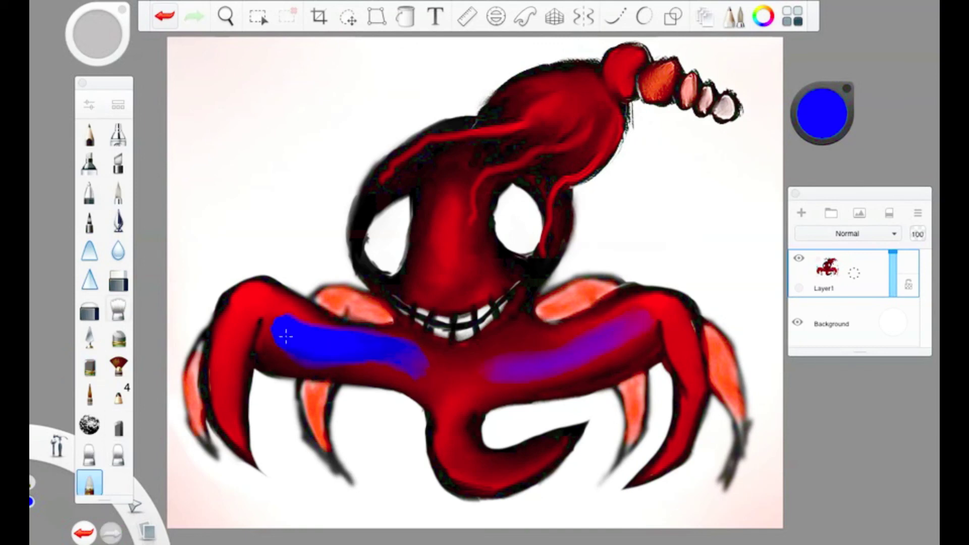
{"action": "left_click", "coordinate": [90, 366]}
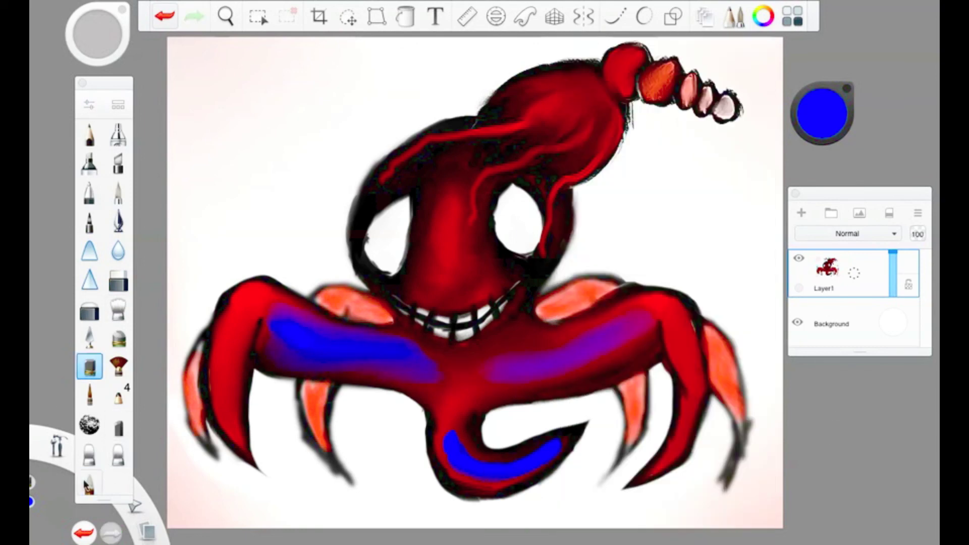
{"action": "left_click", "coordinate": [89, 483]}
{"action": "left_click_drag", "start_coordinate": [456, 457], "coordinate": [495, 472]}
{"action": "left_click_drag", "start_coordinate": [393, 390], "coordinate": [387, 357]}
{"action": "mouse_move", "coordinate": [345, 392]}
{"action": "left_mouse_down"}
{"action": "mouse_move", "coordinate": [303, 328]}
{"action": "mouse_move", "coordinate": [292, 343]}
{"action": "left_mouse_up"}
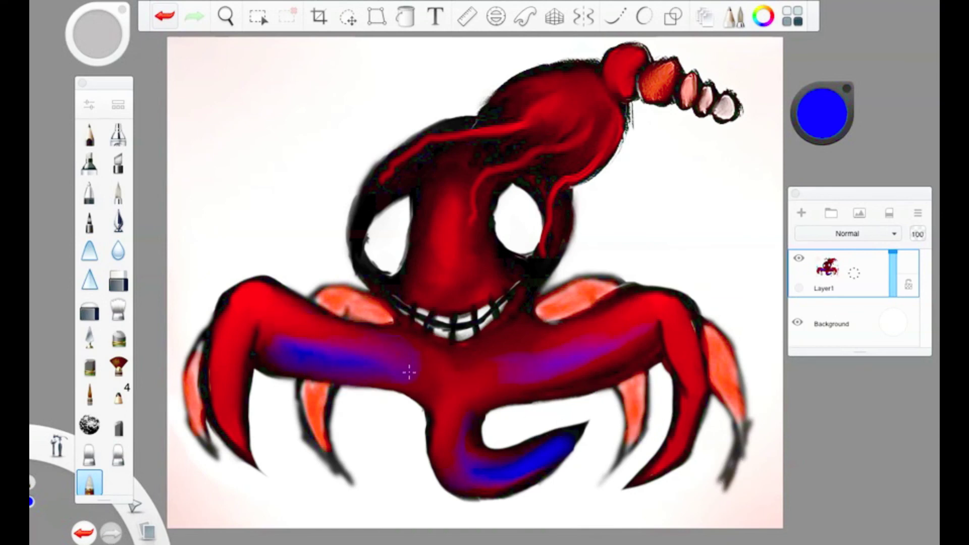
Step: Paint a blended blue patch over the upper part of the rounded mass behind the head
{"action": "double_click", "coordinate": [120, 424]}
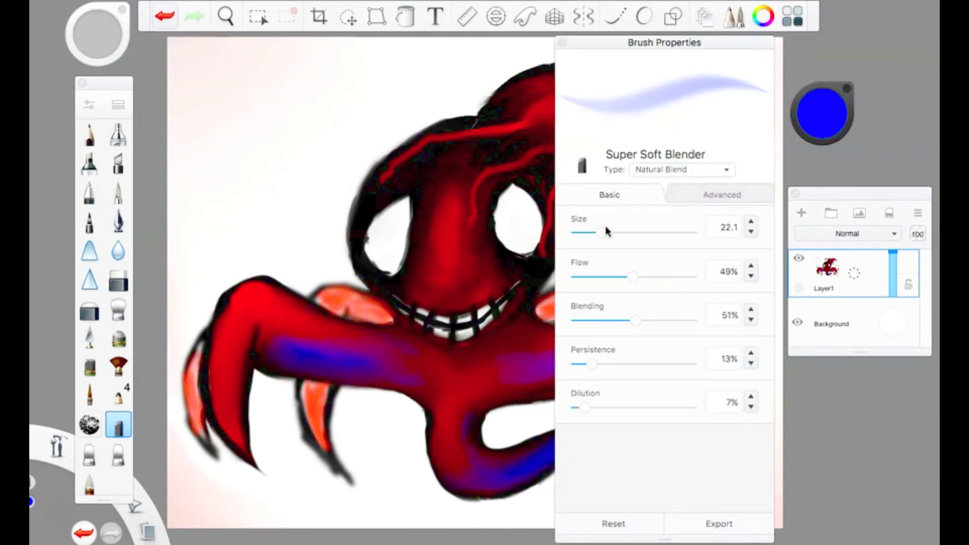
{"action": "left_click", "coordinate": [681, 149]}
{"action": "mouse_move", "coordinate": [596, 75]}
{"action": "left_mouse_down"}
{"action": "mouse_move", "coordinate": [555, 101]}
{"action": "mouse_move", "coordinate": [573, 120]}
{"action": "left_mouse_up"}
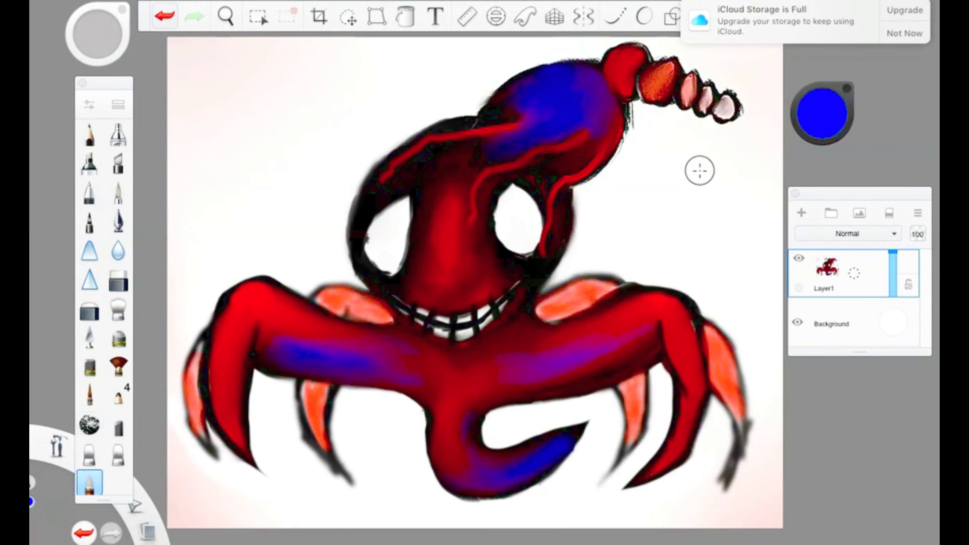
Step: Paint red over most of the blue on both arms and on the lower curve of the tail
{"action": "left_click", "coordinate": [118, 426]}
{"action": "left_click", "coordinate": [287, 341]}
{"action": "left_click", "coordinate": [89, 482]}
{"action": "left_click_drag", "start_coordinate": [272, 348], "coordinate": [563, 383]}
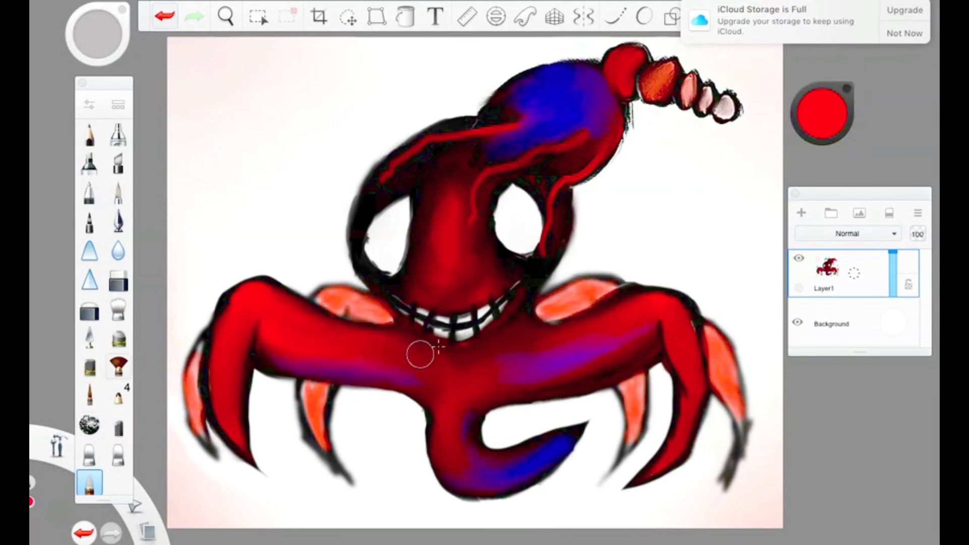
{"action": "mouse_move", "coordinate": [596, 348]}
{"action": "left_mouse_down"}
{"action": "mouse_move", "coordinate": [493, 362]}
{"action": "mouse_move", "coordinate": [615, 342]}
{"action": "left_mouse_up"}
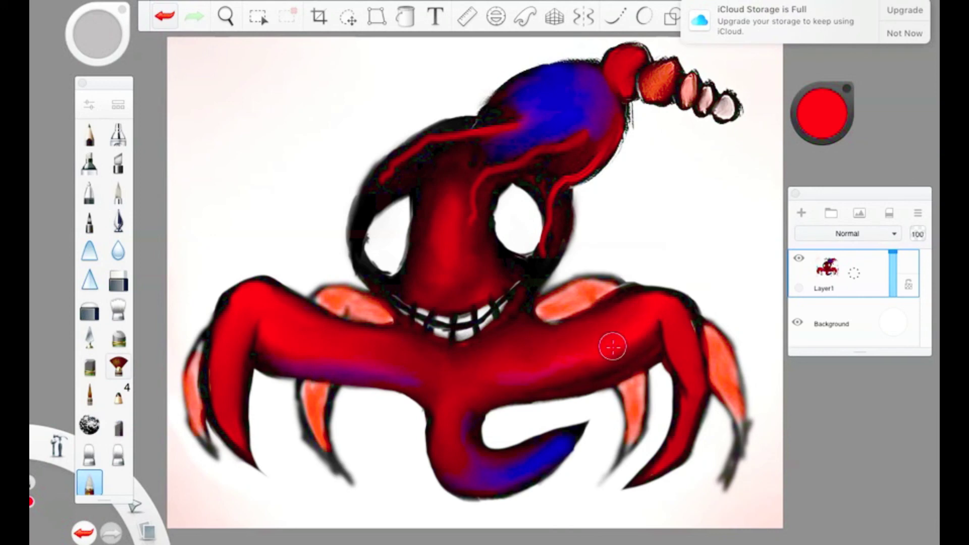
{"action": "left_click_drag", "start_coordinate": [484, 477], "coordinate": [434, 459]}
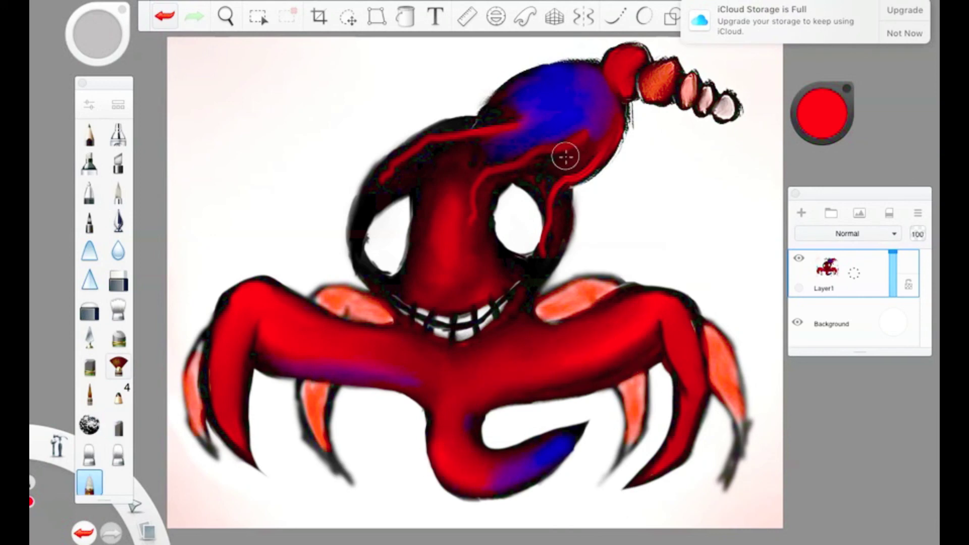
Step: Add a layer beneath the creature and brush black Camo texture around its head, limbs and tail with an enlarged brush
{"action": "left_click", "coordinate": [801, 213]}
{"action": "left_click_drag", "start_coordinate": [908, 282], "coordinate": [909, 318]}
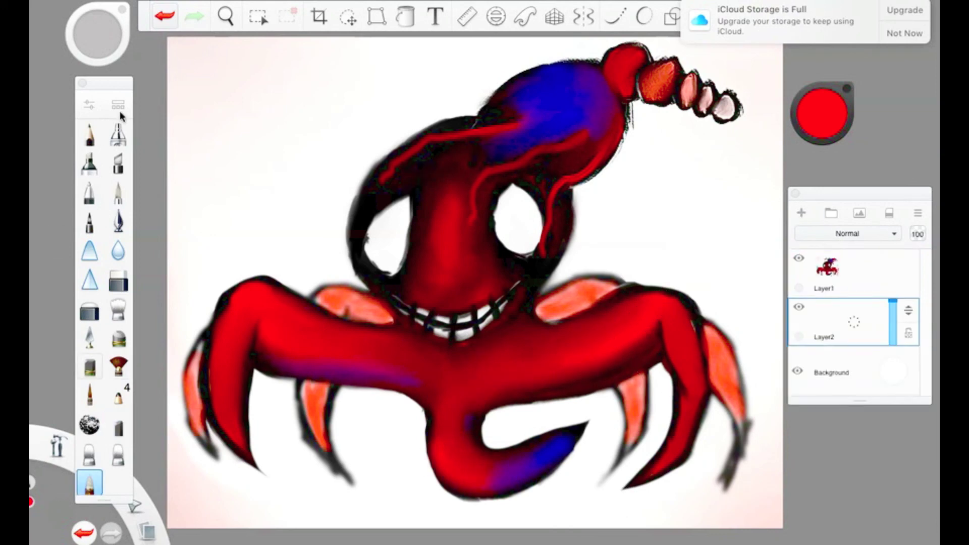
{"action": "key", "text": "super+b"}
{"action": "scroll", "coordinate": [641, 273], "scroll_direction": "down", "scroll_amount": 5}
{"action": "double_click", "coordinate": [566, 325]}
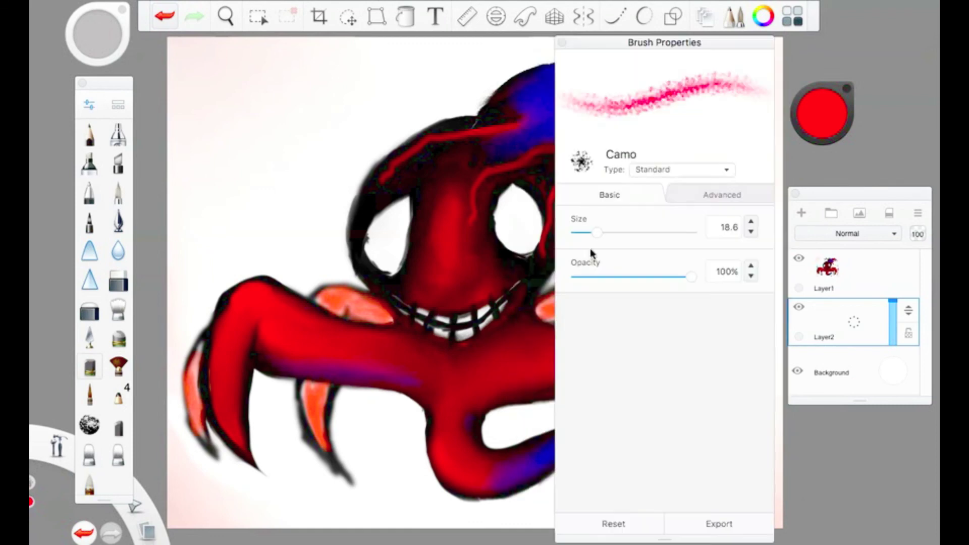
{"action": "left_click_drag", "start_coordinate": [597, 232], "coordinate": [676, 232]}
{"action": "left_click", "coordinate": [822, 113]}
{"action": "left_click_drag", "start_coordinate": [580, 512], "coordinate": [712, 460]}
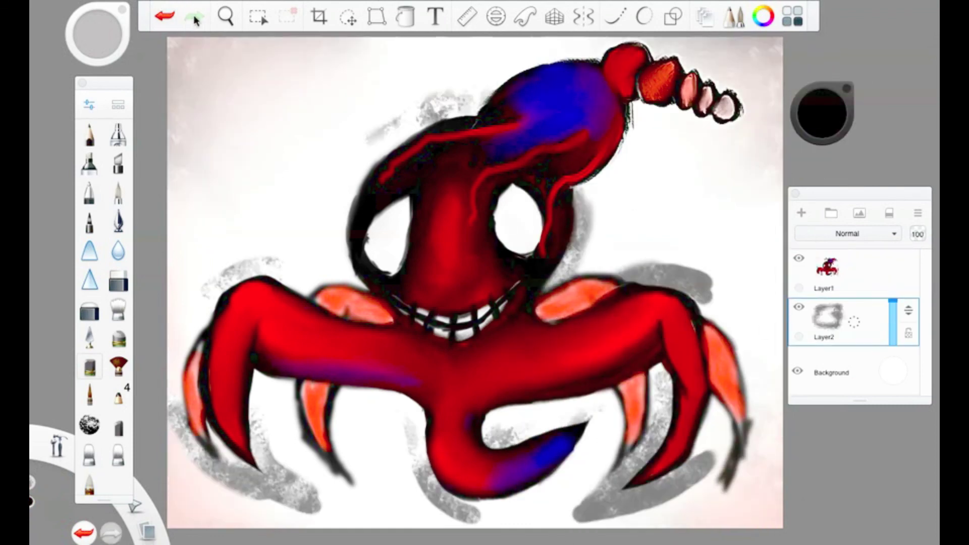
Step: Lighten the grey textured strokes around the creature with white
{"action": "left_click", "coordinate": [821, 114]}
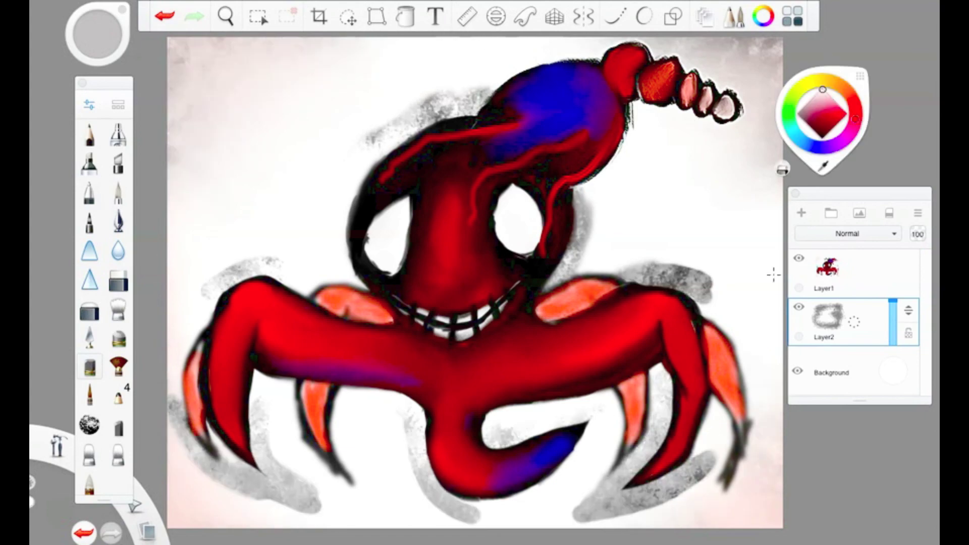
{"action": "left_click", "coordinate": [118, 366]}
{"action": "left_click", "coordinate": [118, 104]}
{"action": "left_click", "coordinate": [520, 55]}
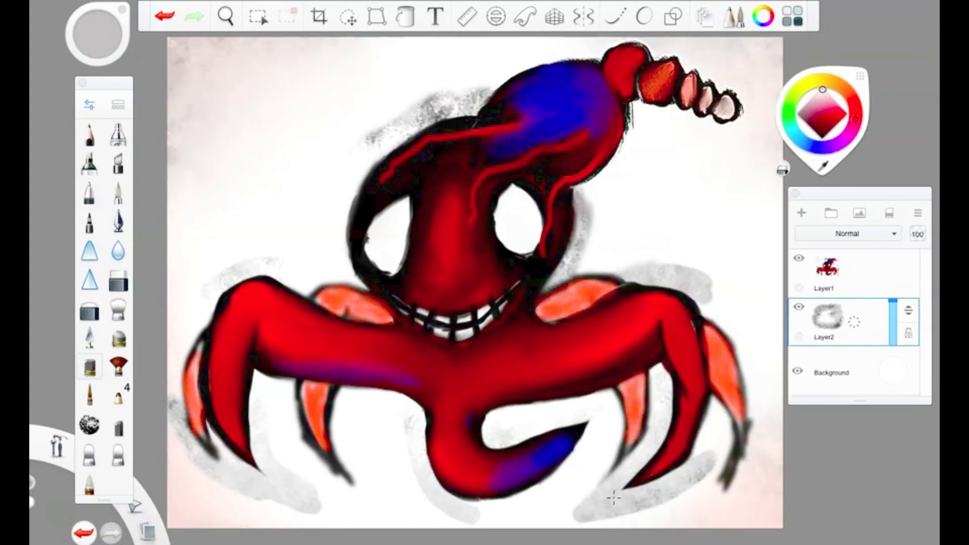
Step: Select the Glow Wispy brush and clear most of the remaining grey texture around the creature
{"action": "left_click", "coordinate": [734, 16]}
{"action": "scroll", "coordinate": [622, 356], "scroll_direction": "down", "scroll_amount": 10}
{"action": "left_click", "coordinate": [603, 346]}
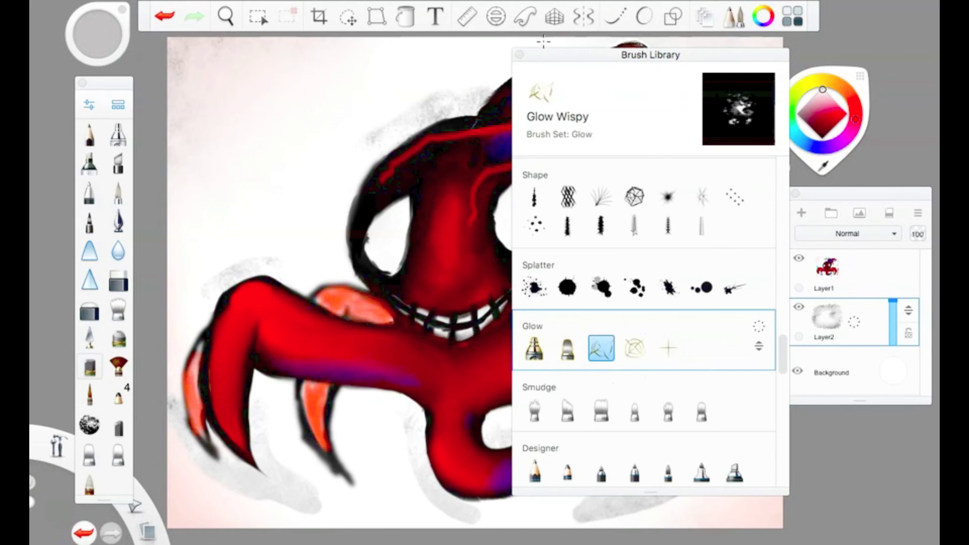
{"action": "left_click", "coordinate": [603, 346]}
{"action": "left_click", "coordinate": [154, 107]}
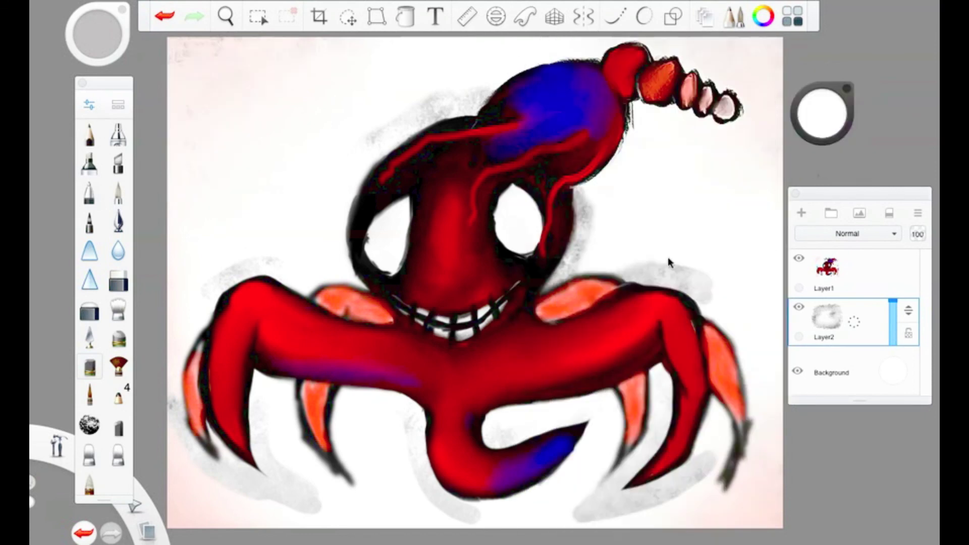
{"action": "key", "text": "ctrl+z"}
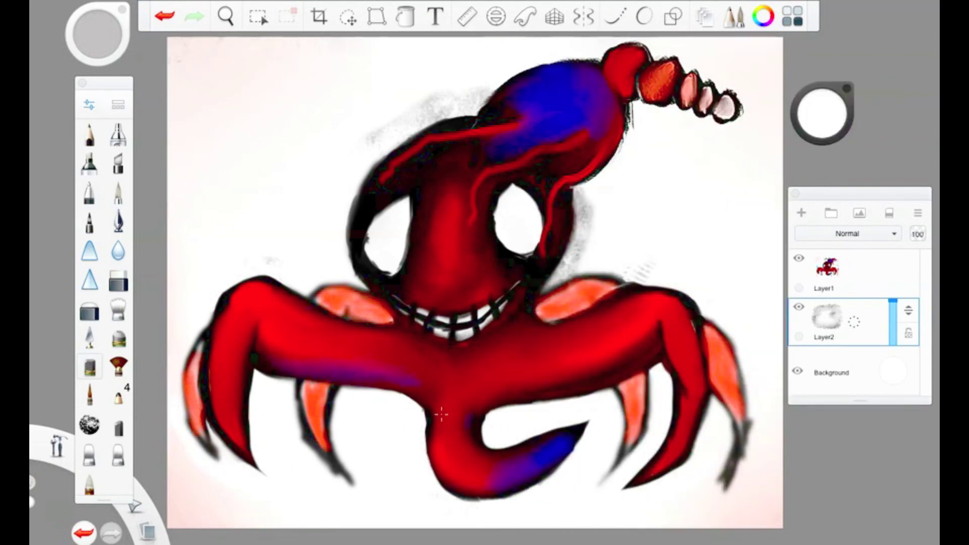
{"action": "key", "text": "ctrl+z"}
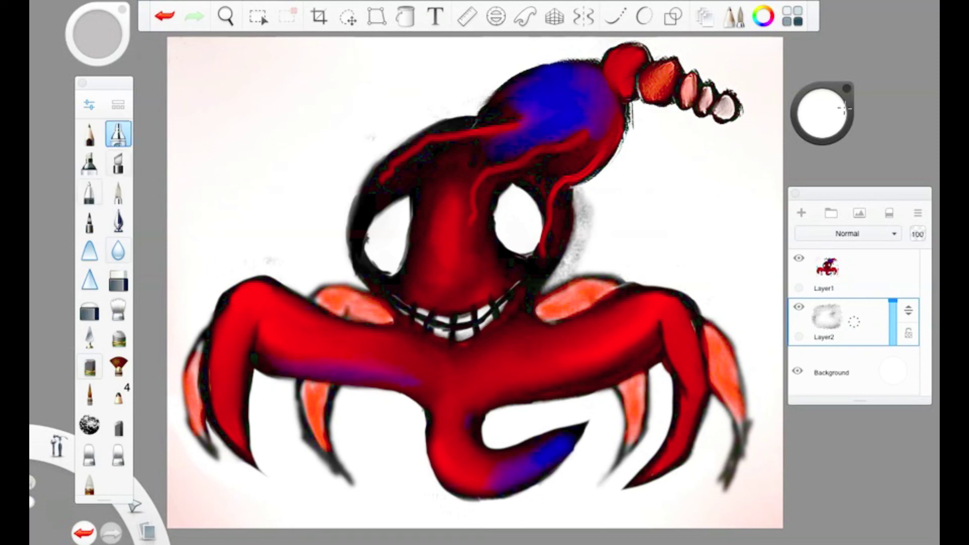
Step: Paint a thick black halo around the head, limbs and tail on the lower layer and recolour it red
{"action": "left_click_drag", "start_coordinate": [844, 108], "coordinate": [828, 121]}
{"action": "left_click_drag", "start_coordinate": [354, 151], "coordinate": [391, 99]}
{"action": "left_click_drag", "start_coordinate": [581, 504], "coordinate": [692, 386]}
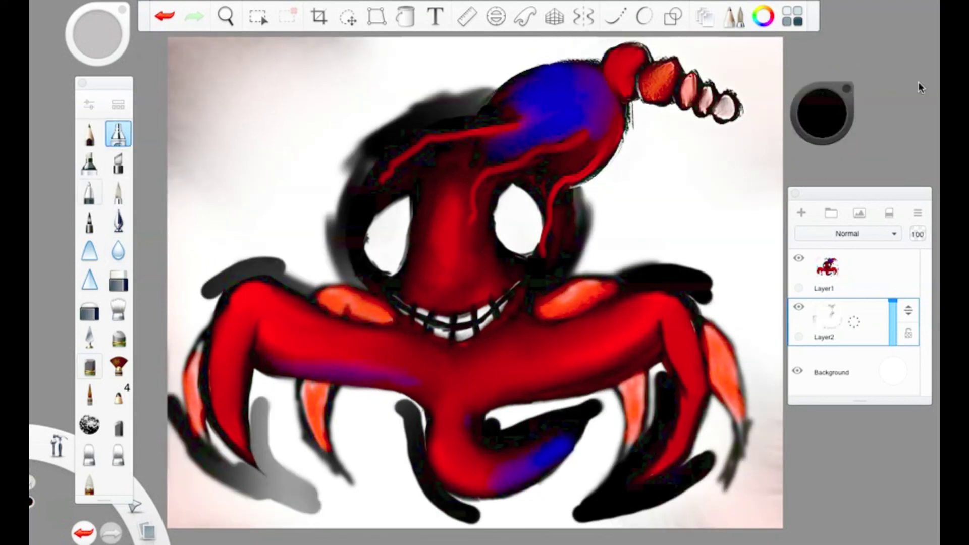
{"action": "left_click_drag", "start_coordinate": [838, 112], "coordinate": [828, 121]}
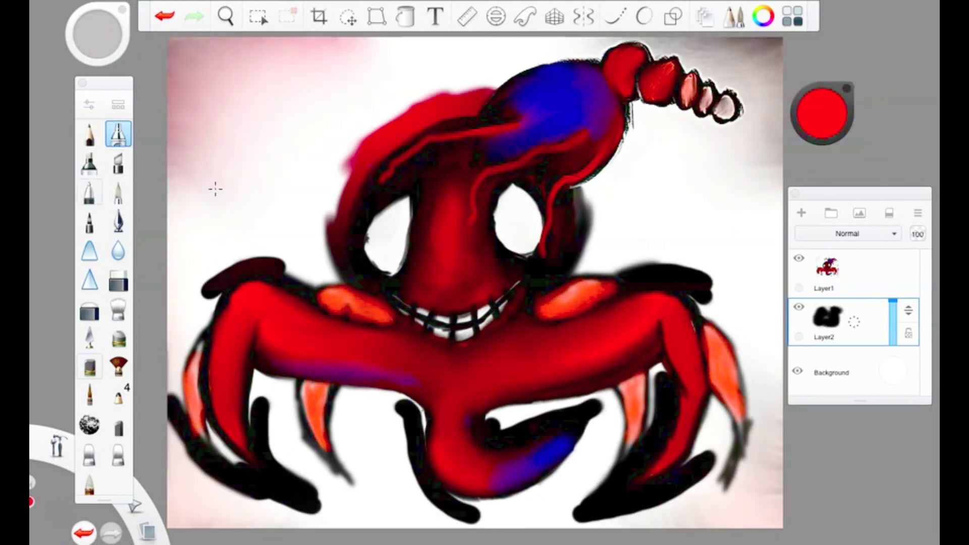
Step: Try softening the red halo around the creature with the Blur brush
{"action": "left_click", "coordinate": [89, 250]}
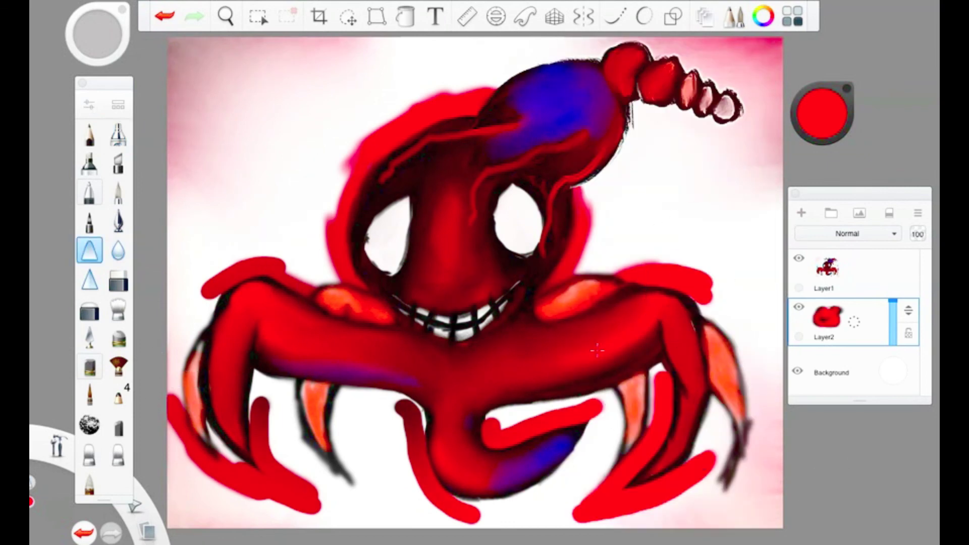
{"action": "left_click", "coordinate": [818, 274]}
{"action": "left_click", "coordinate": [826, 317]}
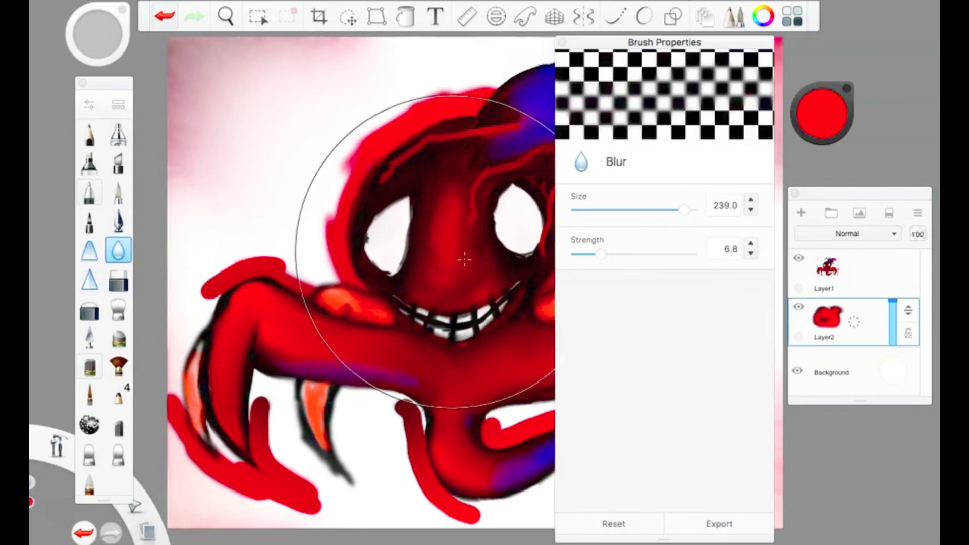
Step: Undo the red and black halo strokes and delete the lower layer
{"action": "key", "text": "ctrl+z"}
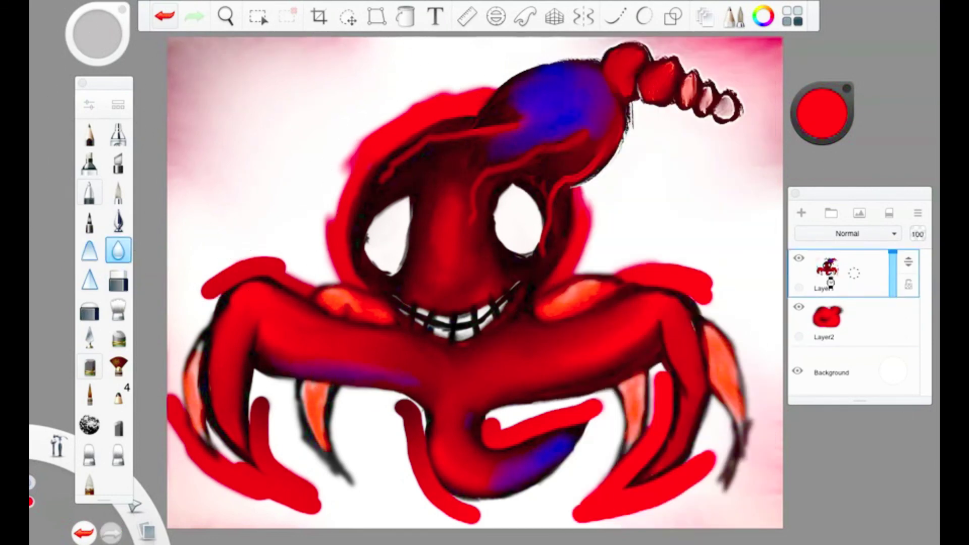
{"action": "key", "text": "ctrl+z"}
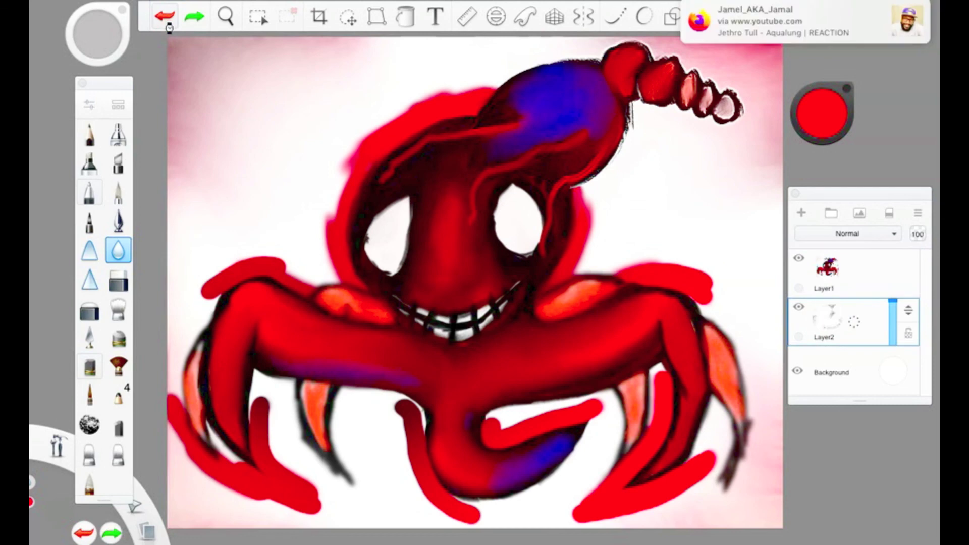
{"action": "left_click", "coordinate": [167, 19]}
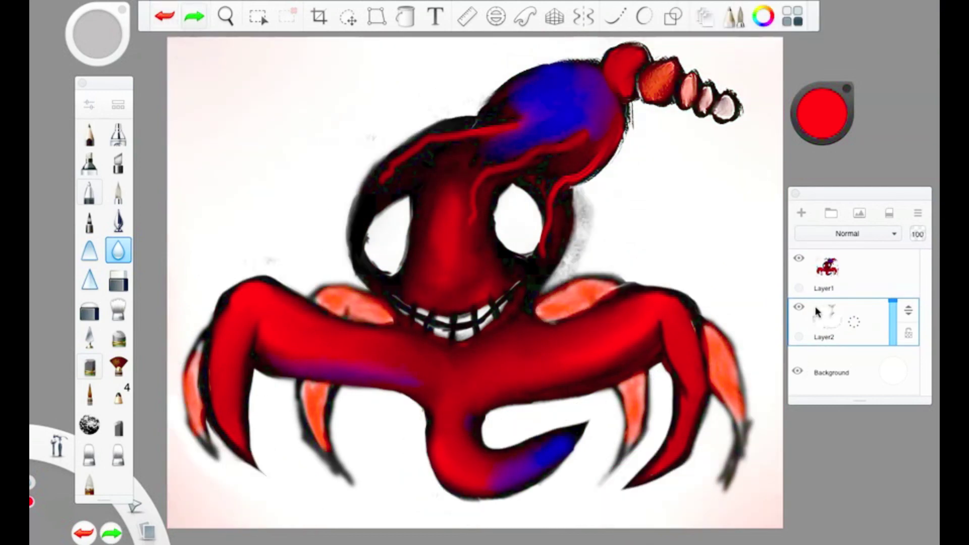
{"action": "left_click_drag", "start_coordinate": [818, 312], "coordinate": [886, 298]}
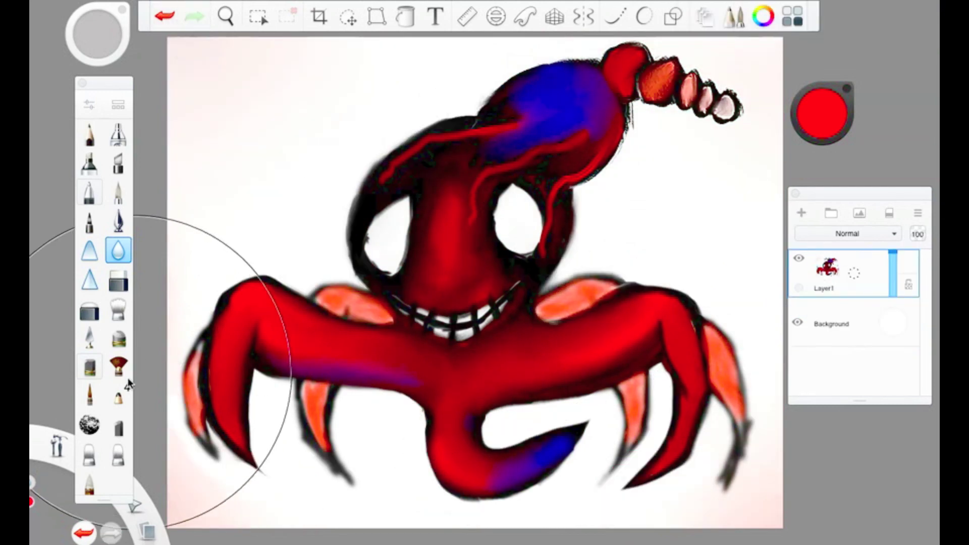
Step: Draw wispy red strokes above the left arm and beside the head with the Glow Wispy brush, undoing the last stroke
{"action": "left_click", "coordinate": [118, 105]}
{"action": "left_click", "coordinate": [601, 347]}
{"action": "left_click_drag", "start_coordinate": [383, 111], "coordinate": [266, 517]}
{"action": "left_click", "coordinate": [164, 16]}
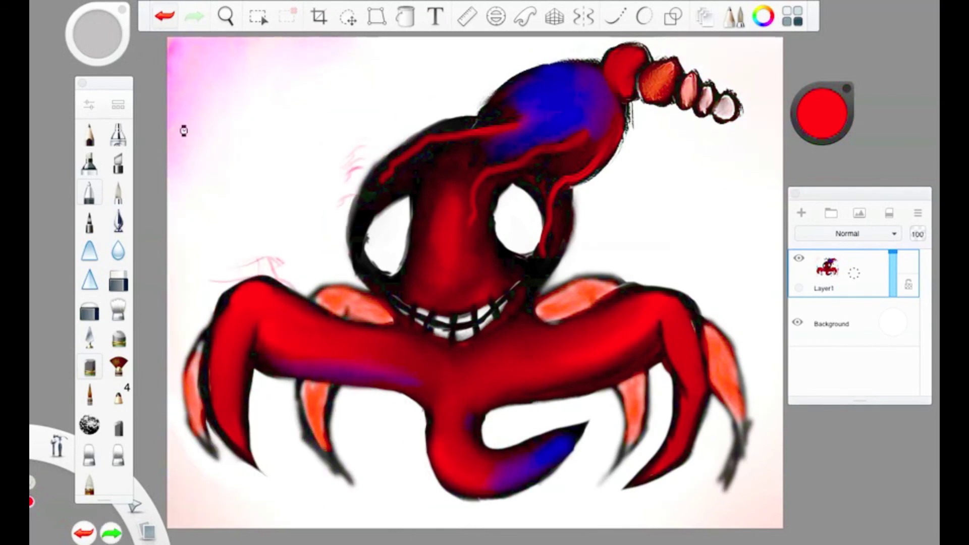
Step: Try painting pinkish-red strokes along the canvas's lower edge and softening them with the Blur brush
{"action": "key", "text": "ctrl+b"}
{"action": "left_click", "coordinate": [768, 219]}
{"action": "mouse_move", "coordinate": [822, 113]}
{"action": "left_mouse_down"}
{"action": "mouse_move", "coordinate": [746, 177]}
{"action": "mouse_move", "coordinate": [767, 51]}
{"action": "left_mouse_up"}
{"action": "left_click", "coordinate": [821, 114]}
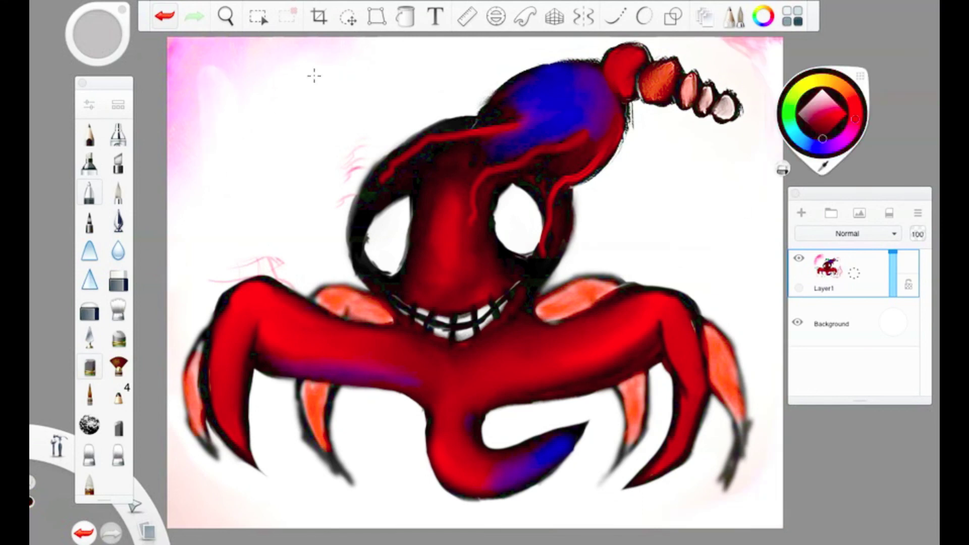
{"action": "mouse_move", "coordinate": [211, 486]}
{"action": "left_mouse_down"}
{"action": "mouse_move", "coordinate": [318, 506]}
{"action": "mouse_move", "coordinate": [288, 517]}
{"action": "left_mouse_up"}
{"action": "left_click_drag", "start_coordinate": [416, 477], "coordinate": [476, 520]}
{"action": "left_click_drag", "start_coordinate": [576, 517], "coordinate": [610, 515]}
{"action": "left_click", "coordinate": [118, 250]}
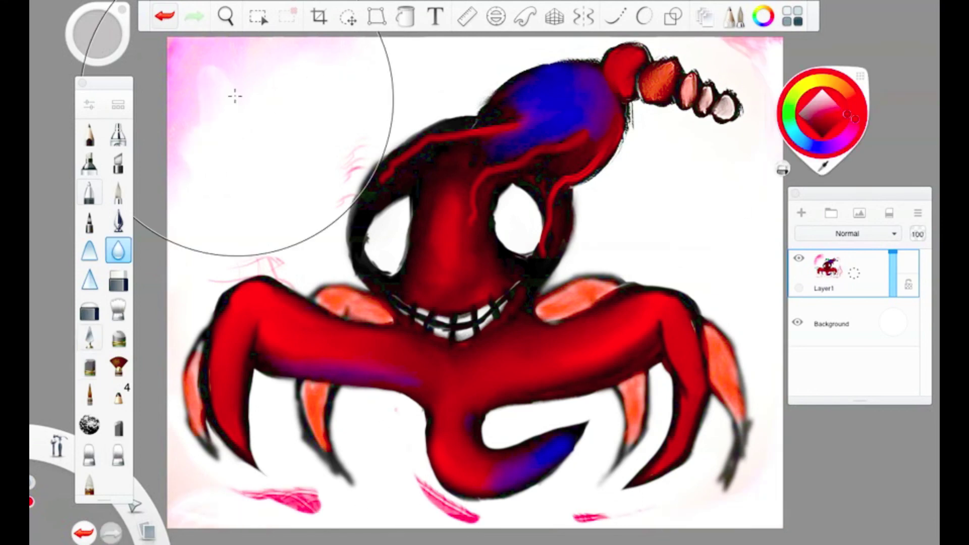
{"action": "key", "text": "ctrl+b"}
{"action": "key", "text": "ctrl+b"}
{"action": "left_click_drag", "start_coordinate": [263, 525], "coordinate": [475, 505]}
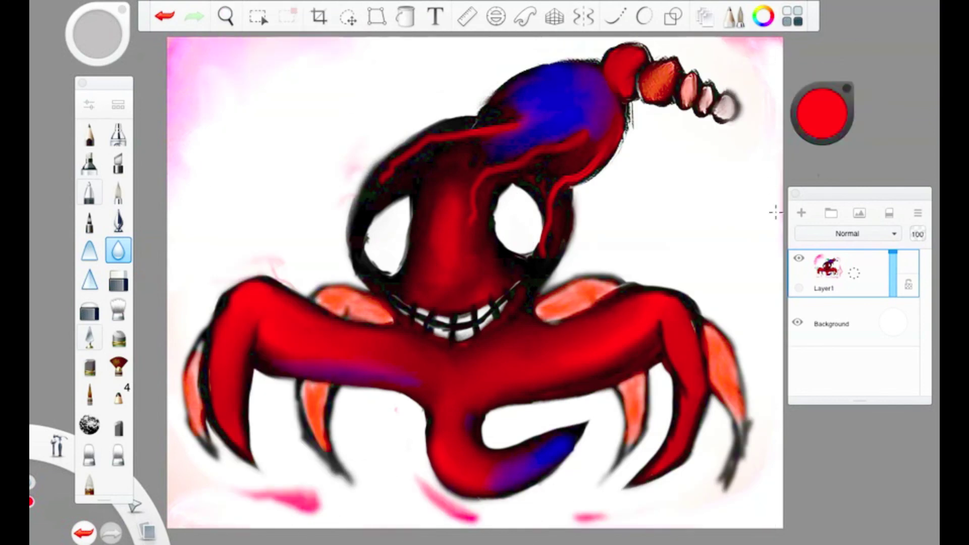
{"action": "key", "text": "ctrl+z"}
Step: Scatter translucent pinkish-red blotches over the white background around the creature with a splatter-type brush
{"action": "left_click", "coordinate": [89, 395]}
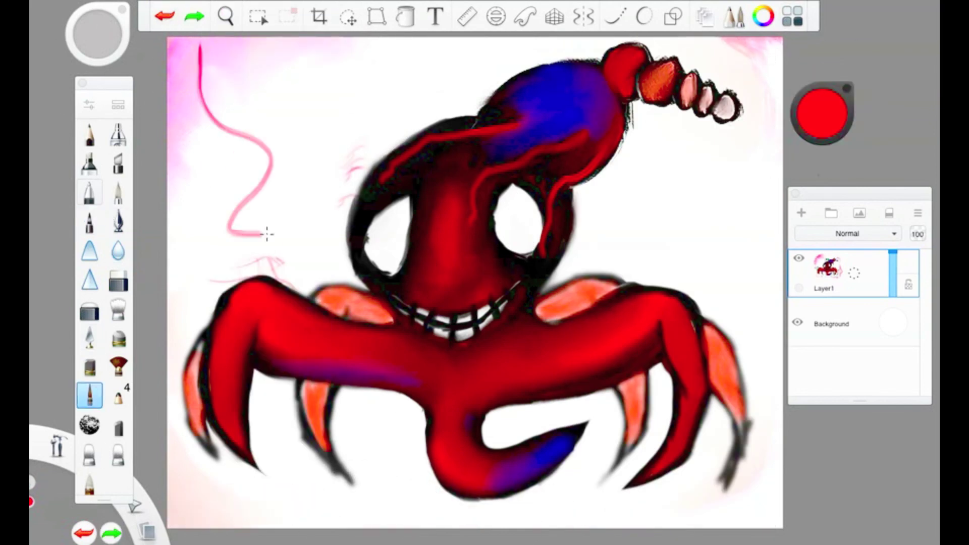
{"action": "left_click", "coordinate": [118, 105]}
{"action": "left_click", "coordinate": [601, 288]}
{"action": "left_click", "coordinate": [118, 104]}
{"action": "left_click", "coordinate": [90, 105]}
{"action": "scroll", "coordinate": [638, 380], "scroll_direction": "down", "scroll_amount": 5}
{"action": "left_click", "coordinate": [277, 218]}
{"action": "mouse_move", "coordinate": [277, 218]}
{"action": "left_mouse_down"}
{"action": "mouse_move", "coordinate": [791, 288]}
{"action": "mouse_move", "coordinate": [346, 493]}
{"action": "mouse_move", "coordinate": [676, 515]}
{"action": "mouse_move", "coordinate": [752, 282]}
{"action": "left_mouse_up"}
{"action": "left_click_drag", "start_coordinate": [854, 273], "coordinate": [850, 225]}
Step: Scatter magenta blotches over the background around the creature and soften them with the Blur brush
{"action": "left_click", "coordinate": [822, 113]}
{"action": "left_click", "coordinate": [779, 162]}
{"action": "left_click_drag", "start_coordinate": [717, 201], "coordinate": [755, 252]}
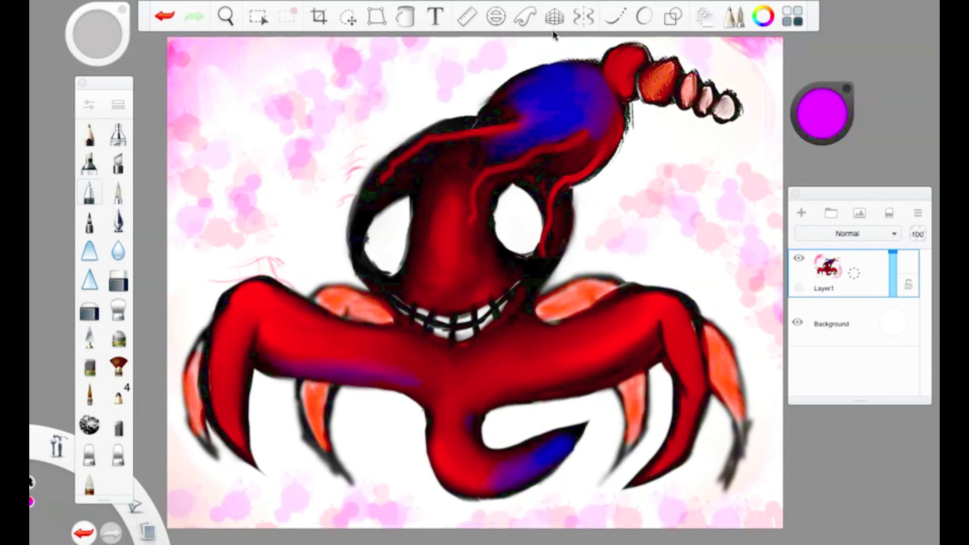
{"action": "left_click", "coordinate": [118, 249]}
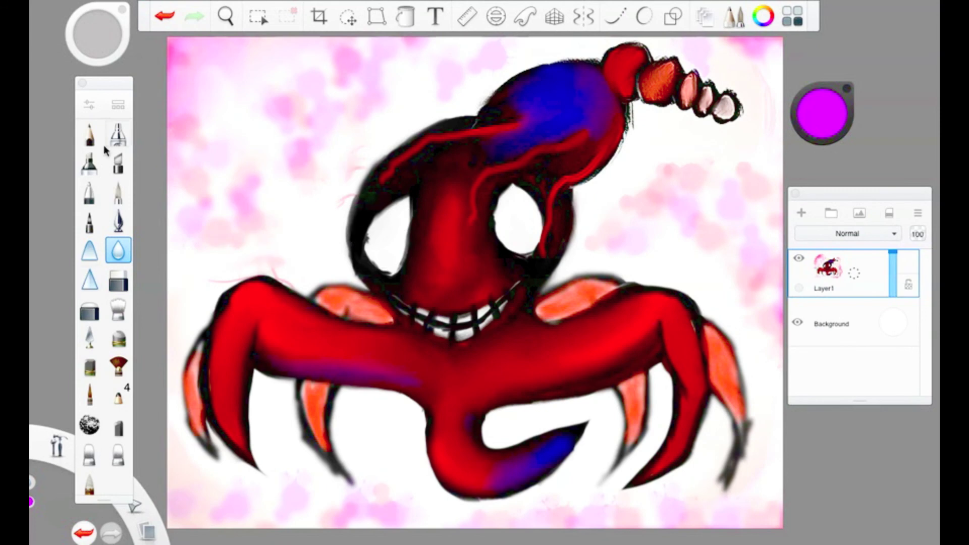
Step: Set the Splatter brush's stamp spacing to 4.9 and paint translucent black splatters over the background
{"action": "left_click", "coordinate": [118, 104]}
{"action": "left_click", "coordinate": [568, 287]}
{"action": "double_click", "coordinate": [668, 287]}
{"action": "left_click_drag", "start_coordinate": [601, 324], "coordinate": [630, 327]}
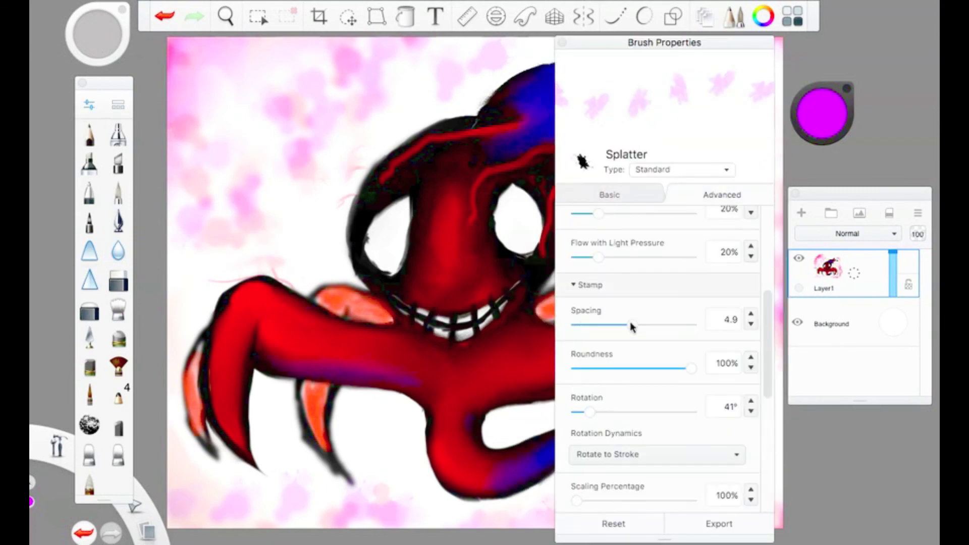
{"action": "left_click", "coordinate": [609, 194]}
{"action": "left_click", "coordinate": [822, 114]}
{"action": "key", "text": "ctrl+z"}
{"action": "mouse_move", "coordinate": [272, 123]}
{"action": "left_mouse_down"}
{"action": "mouse_move", "coordinate": [757, 243]}
{"action": "mouse_move", "coordinate": [323, 505]}
{"action": "mouse_move", "coordinate": [212, 60]}
{"action": "left_mouse_up"}
Step: Adjust the Splatter brush's advanced settings and paint magenta splatters across the background on both sides of the creature
{"action": "left_click", "coordinate": [89, 105]}
{"action": "left_click", "coordinate": [717, 194]}
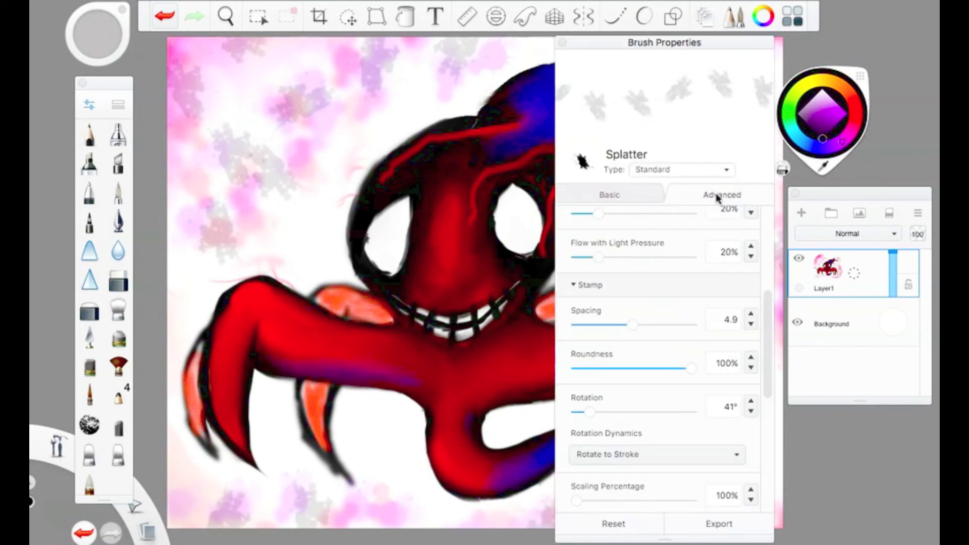
{"action": "scroll", "coordinate": [656, 252], "scroll_direction": "up", "scroll_amount": 5}
{"action": "left_click_drag", "start_coordinate": [640, 256], "coordinate": [634, 256]}
{"action": "scroll", "coordinate": [634, 389], "scroll_direction": "down", "scroll_amount": 10}
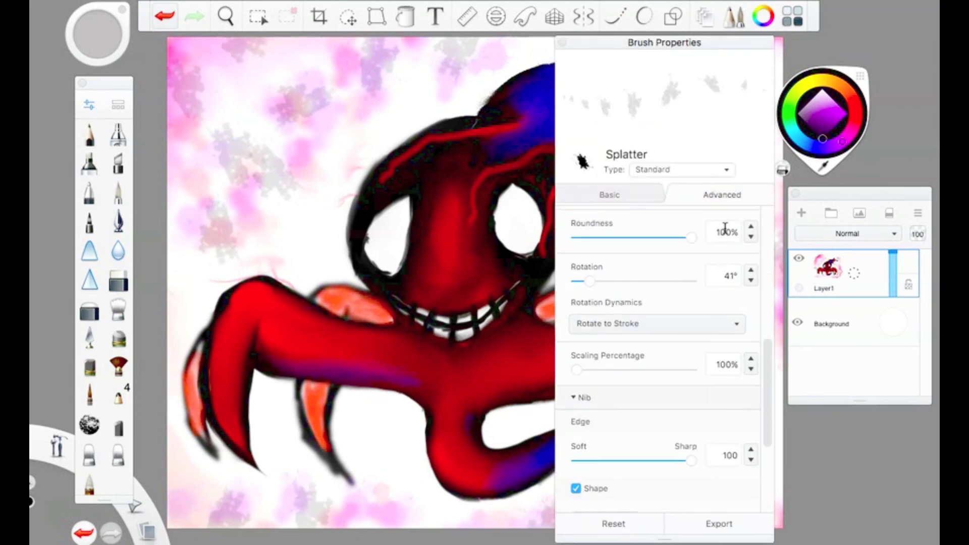
{"action": "left_click", "coordinate": [609, 194]}
{"action": "left_click", "coordinate": [562, 42]}
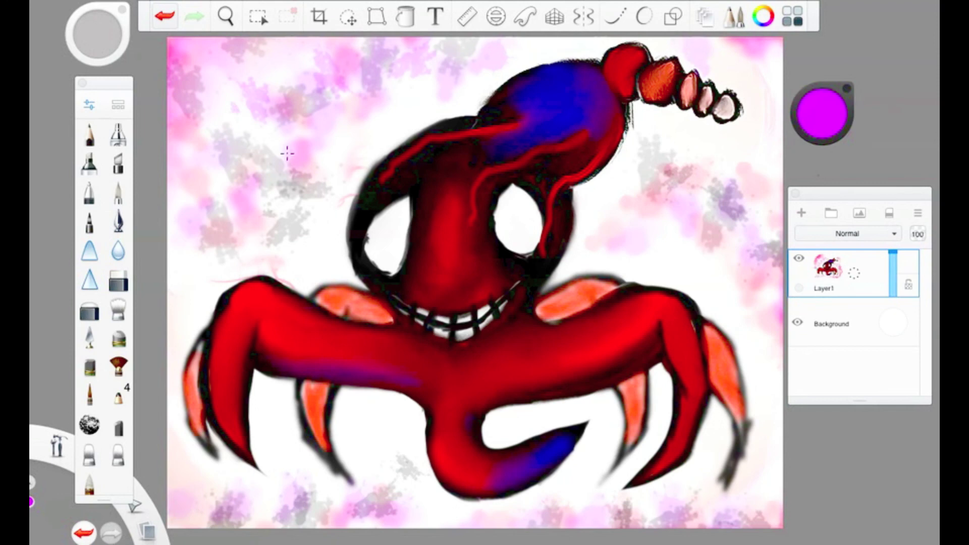
{"action": "left_click_drag", "start_coordinate": [288, 153], "coordinate": [783, 319]}
{"action": "left_click_drag", "start_coordinate": [713, 473], "coordinate": [757, 385]}
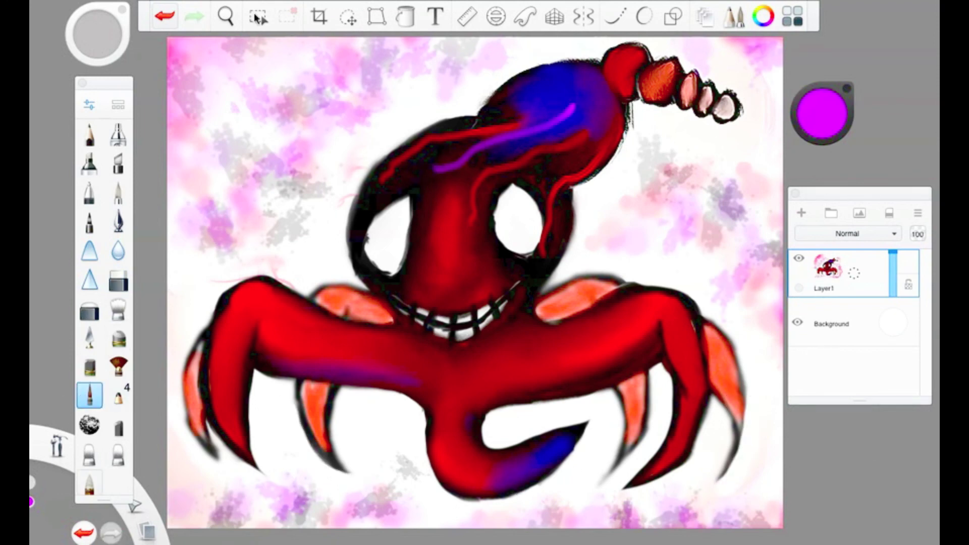
Step: Undo the purple line across the head and daub short purple strokes over its blue patch
{"action": "key", "text": "ctrl+z"}
{"action": "left_click_drag", "start_coordinate": [543, 121], "coordinate": [590, 93]}
{"action": "left_click", "coordinate": [89, 482]}
{"action": "mouse_move", "coordinate": [497, 101]}
{"action": "left_mouse_down"}
{"action": "mouse_move", "coordinate": [557, 75]}
{"action": "mouse_move", "coordinate": [603, 121]}
{"action": "left_mouse_up"}
{"action": "left_click_drag", "start_coordinate": [505, 119], "coordinate": [550, 80]}
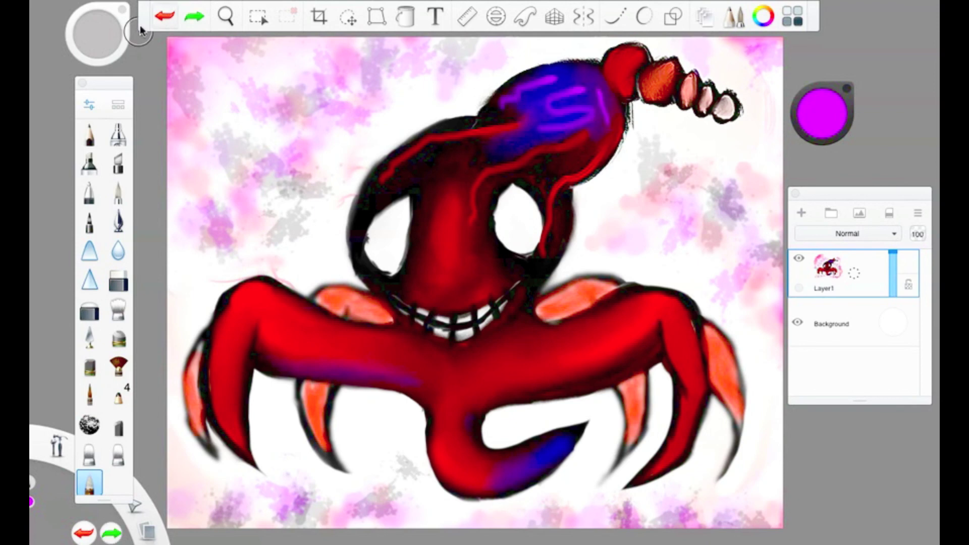
Step: Paint jagged purple veins across the head and its blue patch with the Small Rigger brush
{"action": "key", "text": "ctrl+b"}
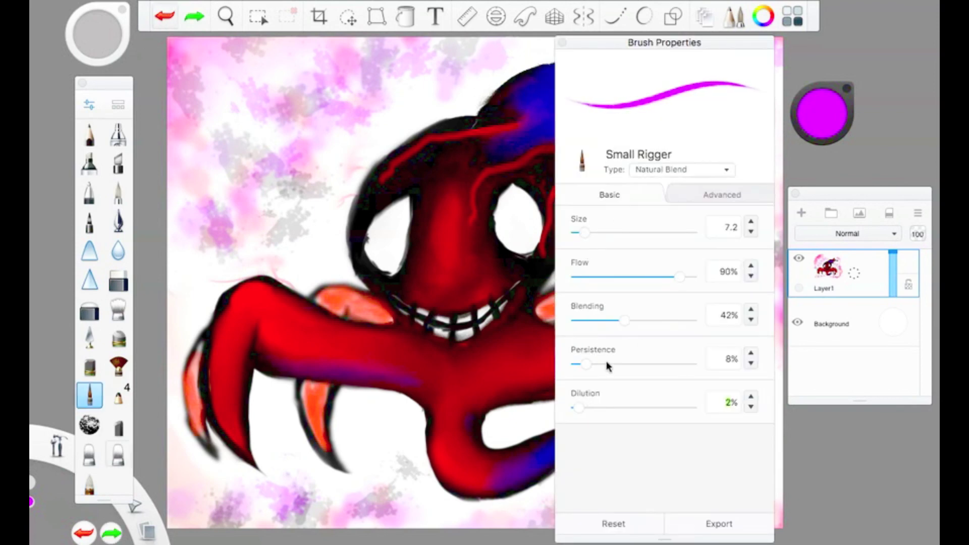
{"action": "key", "text": "ctrl+b"}
{"action": "left_click_drag", "start_coordinate": [433, 163], "coordinate": [581, 129]}
{"action": "left_click_drag", "start_coordinate": [594, 104], "coordinate": [588, 162]}
{"action": "left_click_drag", "start_coordinate": [511, 108], "coordinate": [542, 96]}
{"action": "left_click_drag", "start_coordinate": [548, 173], "coordinate": [581, 160]}
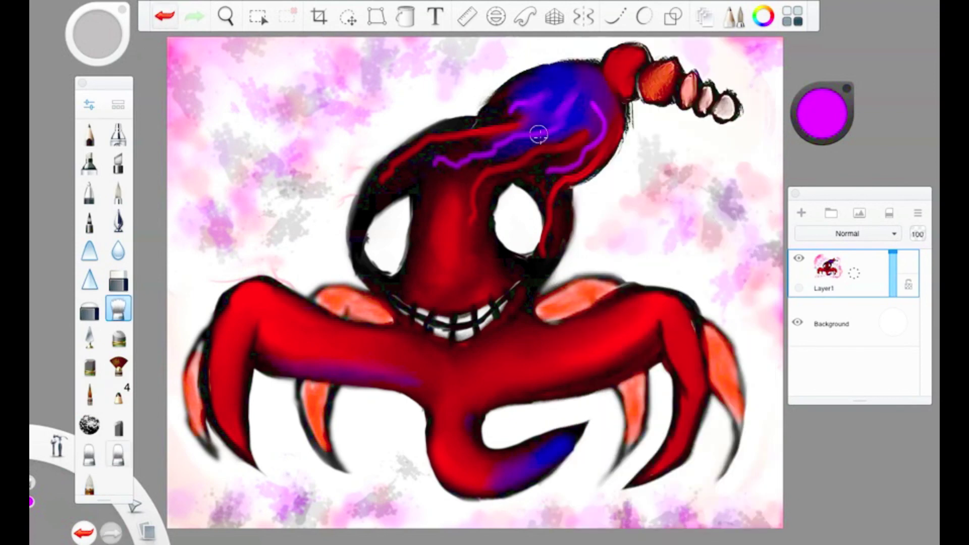
Step: Paint soft purple highlights along both front arms, redoing the first stroke in a lighter purple
{"action": "left_click_drag", "start_coordinate": [263, 353], "coordinate": [434, 393]}
{"action": "left_click", "coordinate": [89, 482]}
{"action": "left_click", "coordinate": [833, 100]}
{"action": "key", "text": "ctrl+z"}
{"action": "mouse_move", "coordinate": [282, 327]}
{"action": "left_mouse_down"}
{"action": "mouse_move", "coordinate": [400, 353]}
{"action": "mouse_move", "coordinate": [340, 361]}
{"action": "mouse_move", "coordinate": [314, 329]}
{"action": "left_mouse_up"}
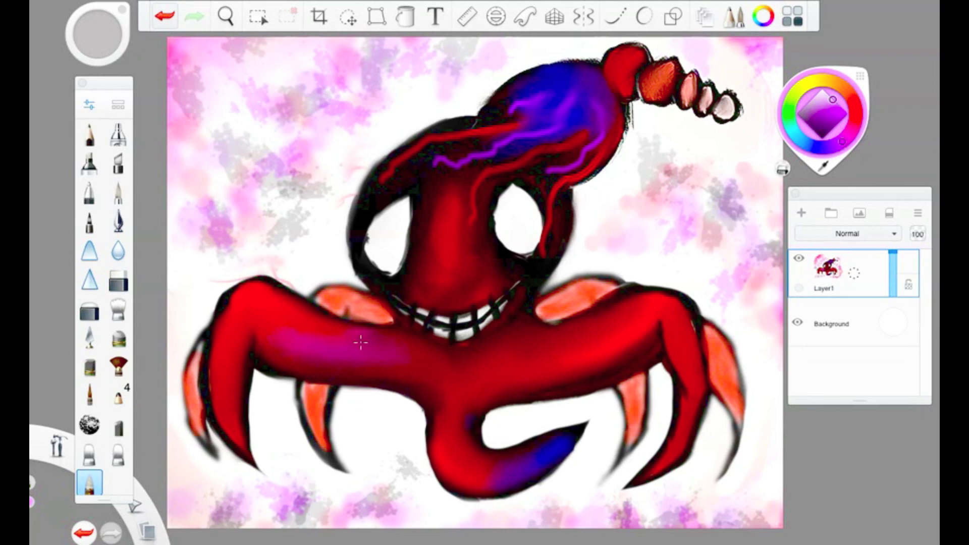
{"action": "mouse_move", "coordinate": [610, 335]}
{"action": "left_mouse_down"}
{"action": "mouse_move", "coordinate": [566, 350]}
{"action": "mouse_move", "coordinate": [622, 320]}
{"action": "mouse_move", "coordinate": [475, 382]}
{"action": "left_mouse_up"}
Step: Sharpen the limbs' outlines in black with the Small Rigger brush and blend the veins on the head
{"action": "key", "text": "b"}
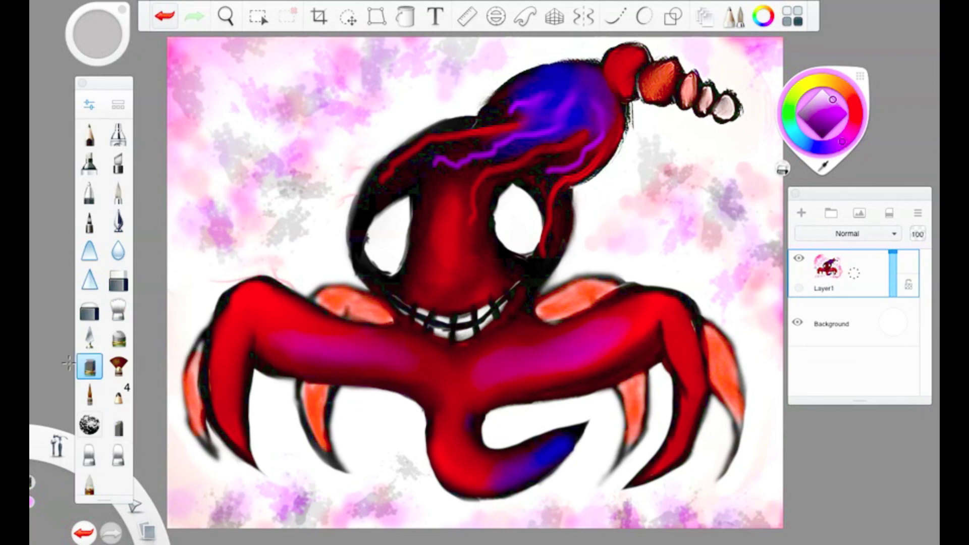
{"action": "left_click", "coordinate": [276, 284], "text": "alt"}
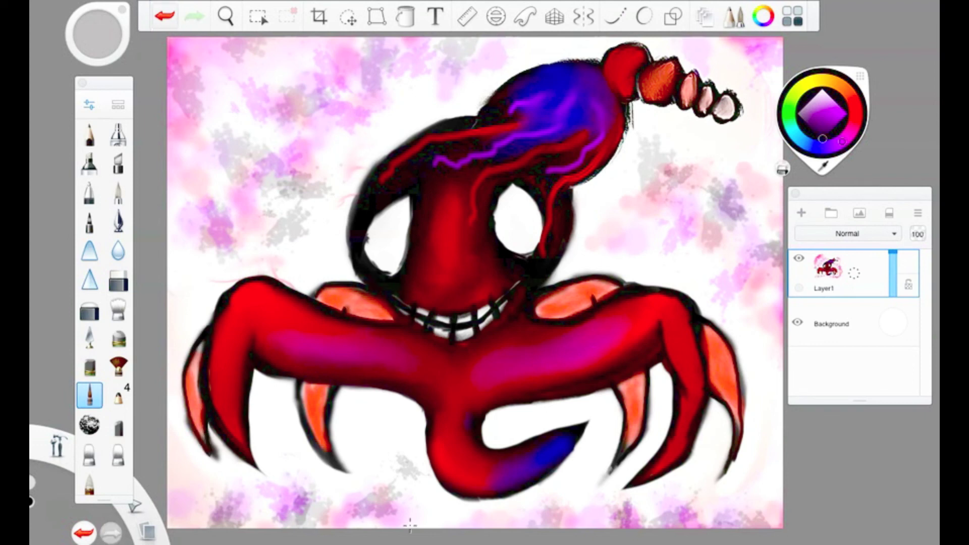
{"action": "key", "text": "e"}
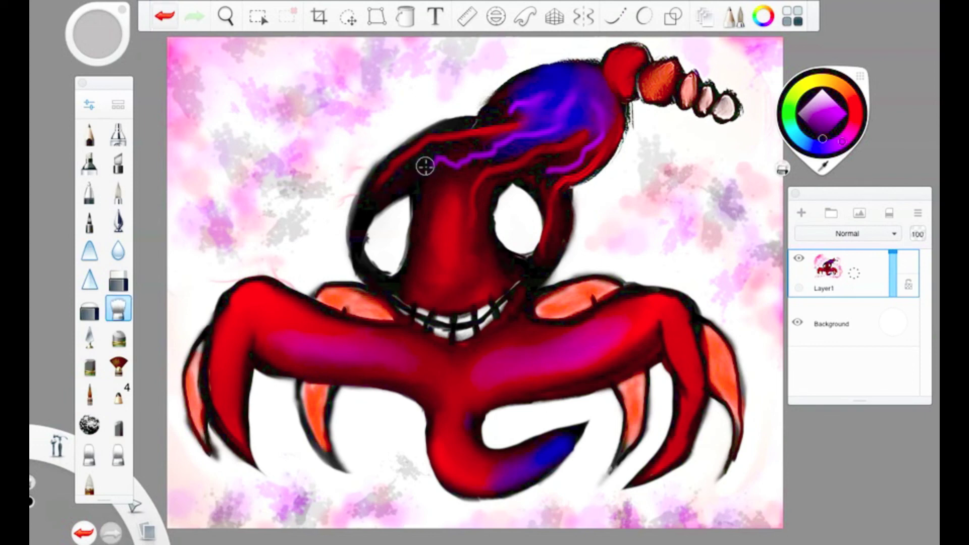
{"action": "key", "text": "e"}
{"action": "key", "text": "e"}
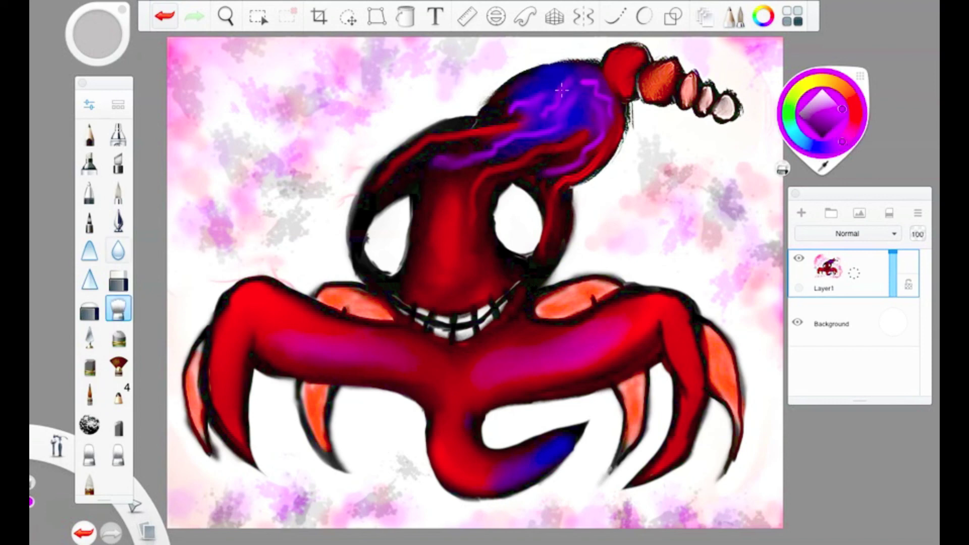
Step: Paint magenta irises and black pupils in both eyes with the Paintbrush, enlarging it to 22.7 for the bigger pupil
{"action": "left_click", "coordinate": [118, 191]}
{"action": "left_click_drag", "start_coordinate": [387, 241], "coordinate": [407, 247]}
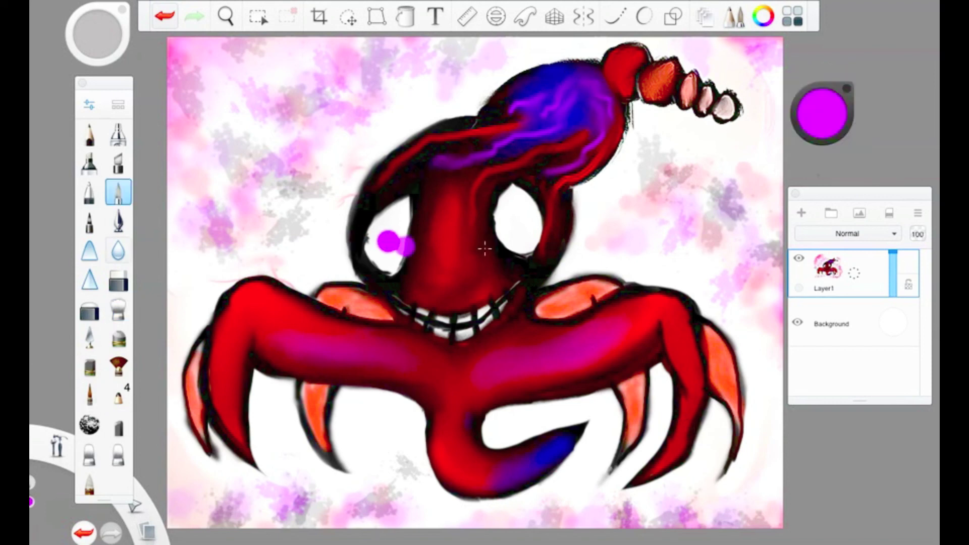
{"action": "left_click", "coordinate": [782, 169]}
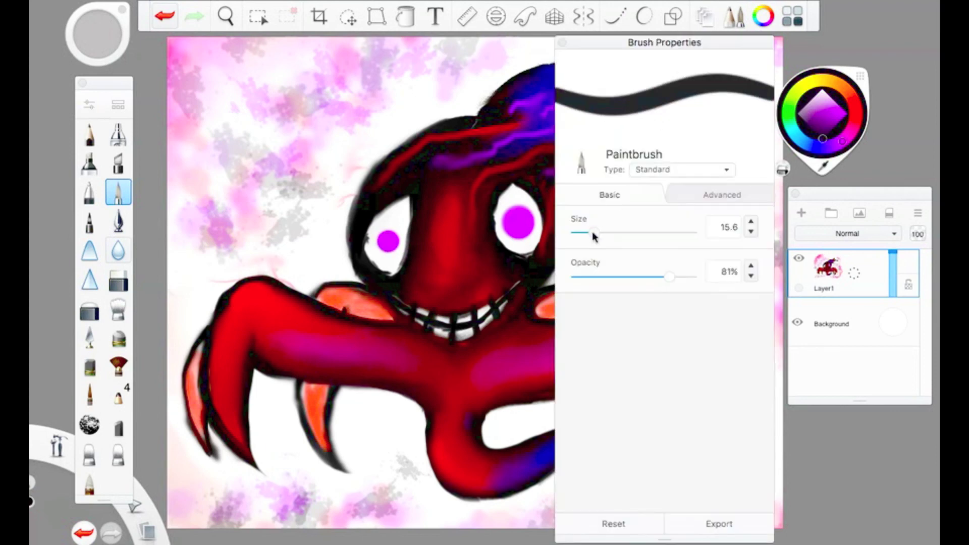
{"action": "key", "text": "ctrl+z"}
{"action": "key", "text": "ctrl+shift+z"}
{"action": "left_click_drag", "start_coordinate": [594, 232], "coordinate": [602, 239]}
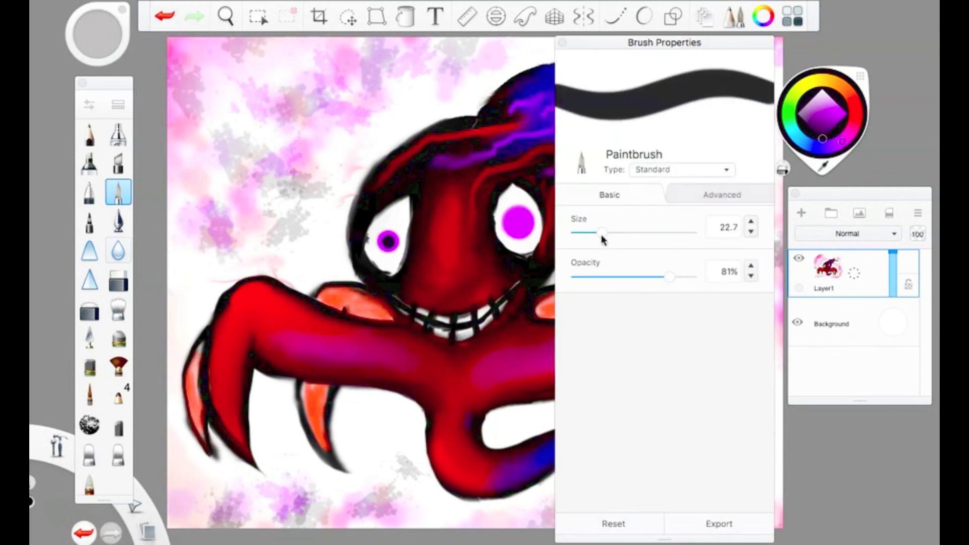
{"action": "left_click", "coordinate": [339, 248]}
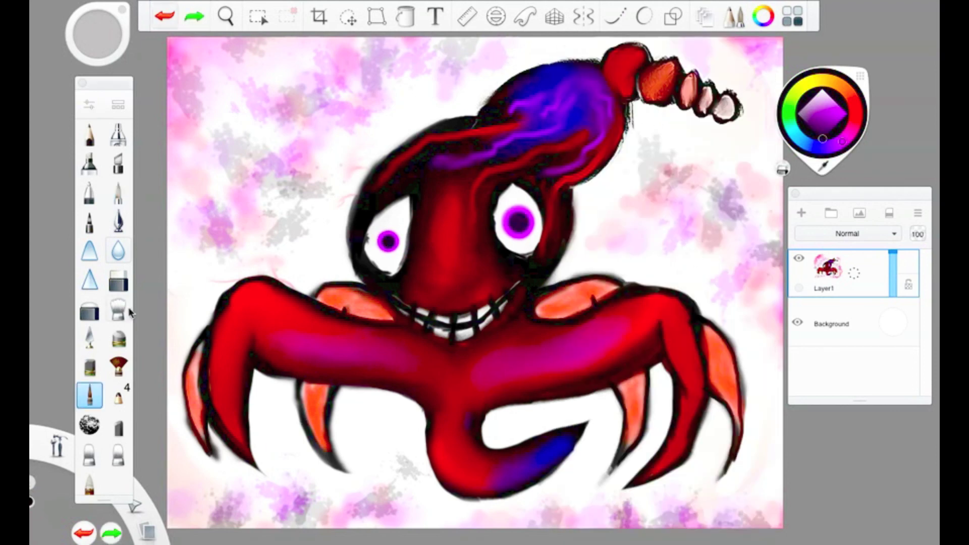
Step: Shade the tail's inner edge with black, undoing the last stroke
{"action": "left_click", "coordinate": [90, 482]}
{"action": "left_click_drag", "start_coordinate": [493, 381], "coordinate": [487, 445]}
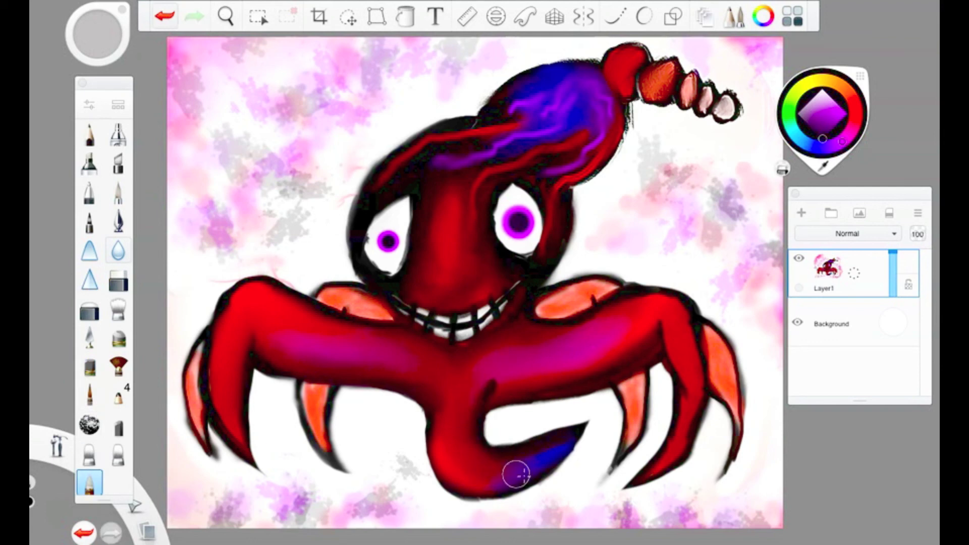
{"action": "key", "text": "ctrl+z"}
Step: Add pale pink highlights to the middle of both front arms and blend them into the purple
{"action": "left_click", "coordinate": [118, 423]}
{"action": "left_click", "coordinate": [831, 91]}
{"action": "left_click_drag", "start_coordinate": [605, 348], "coordinate": [535, 359]}
{"action": "left_click", "coordinate": [118, 309]}
{"action": "left_click_drag", "start_coordinate": [595, 349], "coordinate": [491, 377]}
{"action": "left_click", "coordinate": [118, 424]}
{"action": "mouse_move", "coordinate": [398, 353]}
{"action": "left_mouse_down"}
{"action": "mouse_move", "coordinate": [268, 328]}
{"action": "mouse_move", "coordinate": [286, 358]}
{"action": "mouse_move", "coordinate": [427, 363]}
{"action": "left_mouse_up"}
{"action": "left_click", "coordinate": [118, 309]}
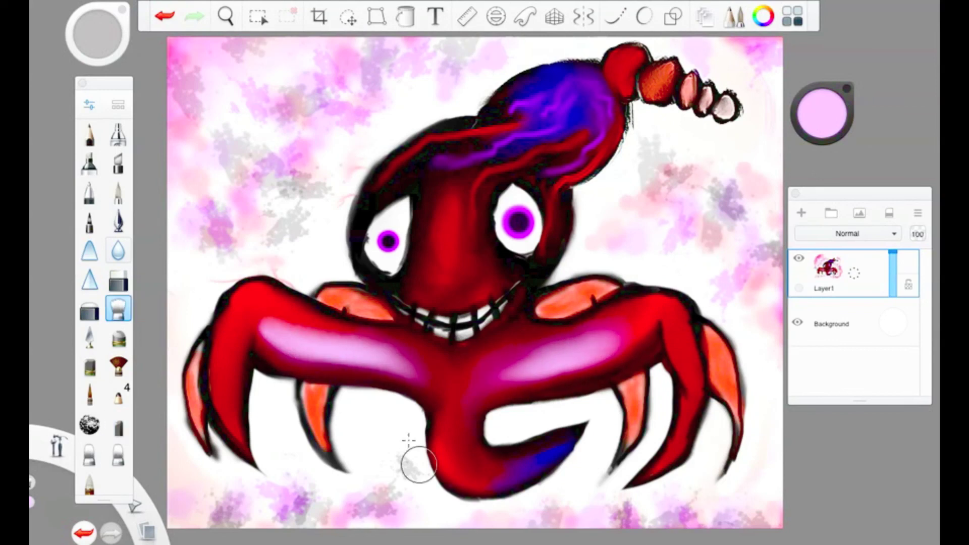
Step: Paint a bright red highlight down the face between the eyes and blend it into the surrounding shading
{"action": "left_click", "coordinate": [89, 367]}
{"action": "left_click_drag", "start_coordinate": [822, 114], "coordinate": [828, 101]}
{"action": "left_click_drag", "start_coordinate": [441, 212], "coordinate": [453, 268]}
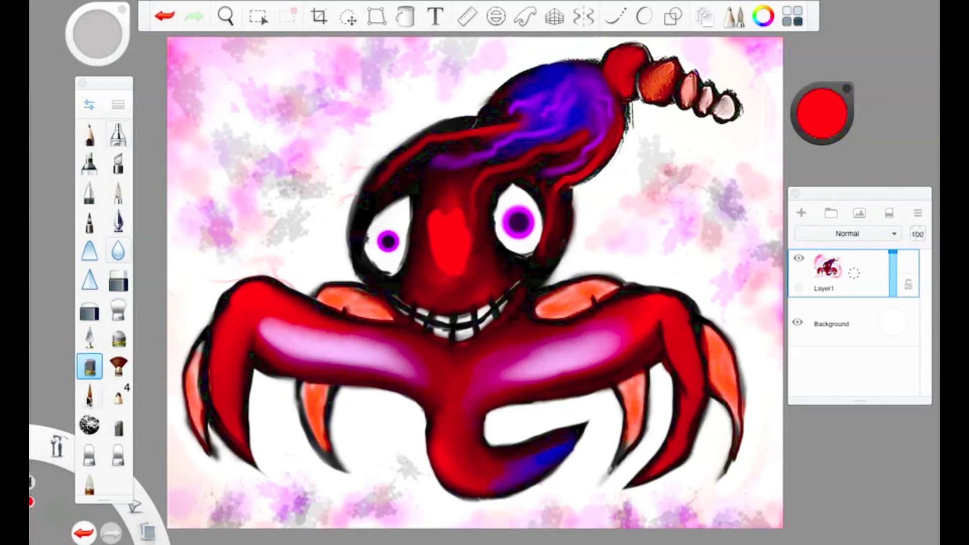
{"action": "left_click", "coordinate": [118, 308]}
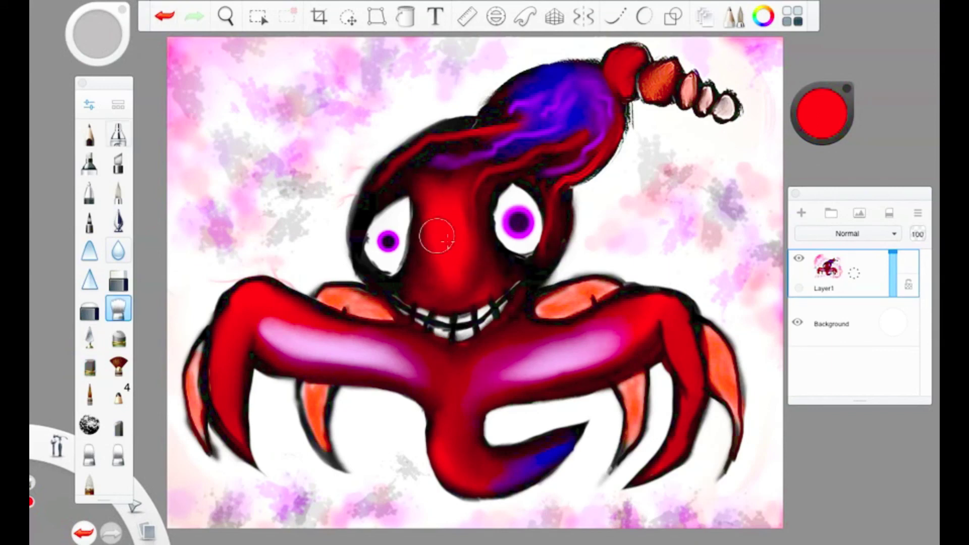
Step: Sign the painting in magenta with the Pencil in the white area between the left rear claw and the tail
{"action": "left_click", "coordinate": [89, 134]}
{"action": "left_click_drag", "start_coordinate": [821, 114], "coordinate": [782, 169]}
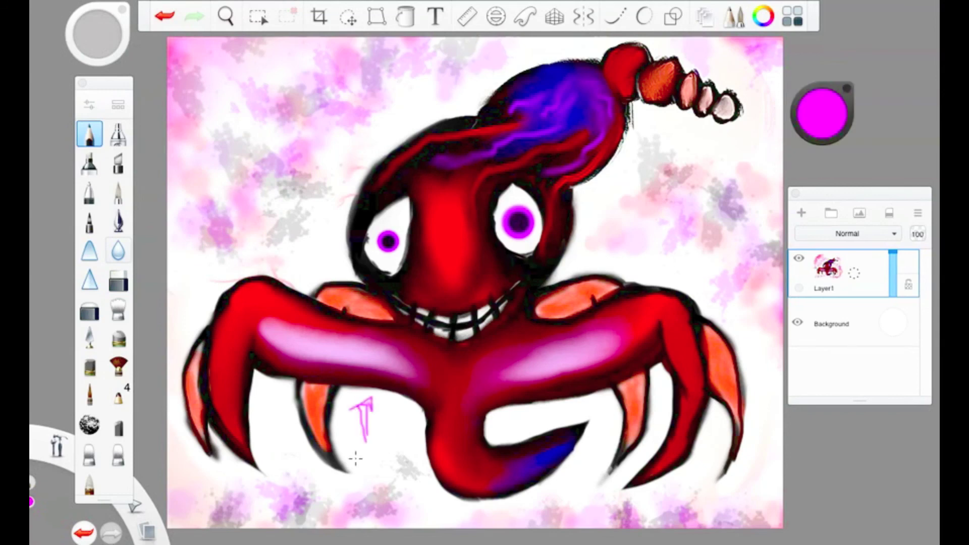
{"action": "key", "text": "Escape"}
Step: Save the painting as "Mr. Happy Go Lucky!" and hide the brush and layer palettes
{"action": "key", "text": "super+s"}
{"action": "type", "text": "Mr. Happy Go Lucky!"}
{"action": "left_click", "coordinate": [472, 207]}
{"action": "left_click", "coordinate": [423, 232]}
{"action": "left_click", "coordinate": [605, 243]}
{"action": "key", "text": "Tab"}
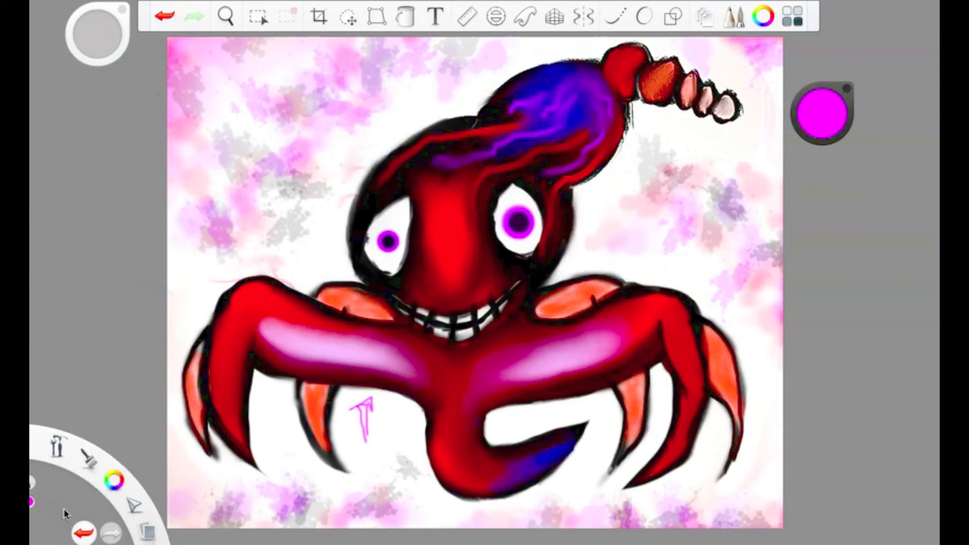